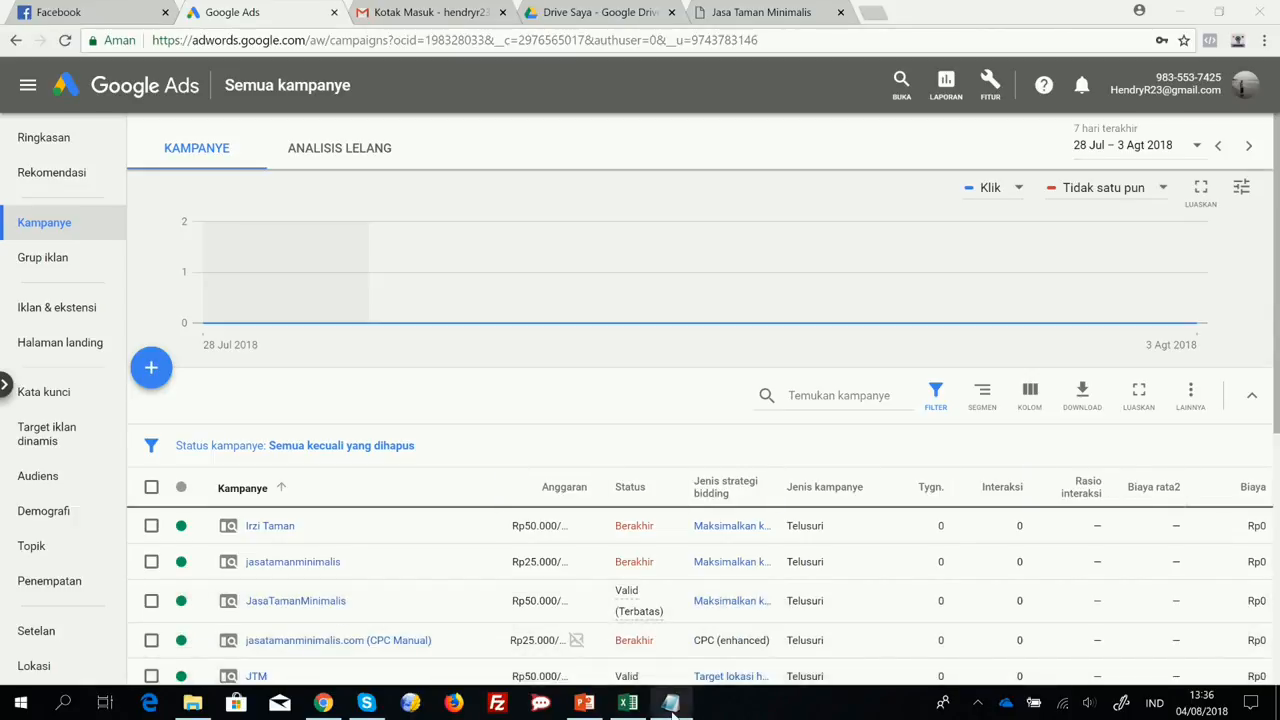
Switch to Notepad to review the list of Google advertising steps, and return to Google Ads.
mouse_move(672, 712)
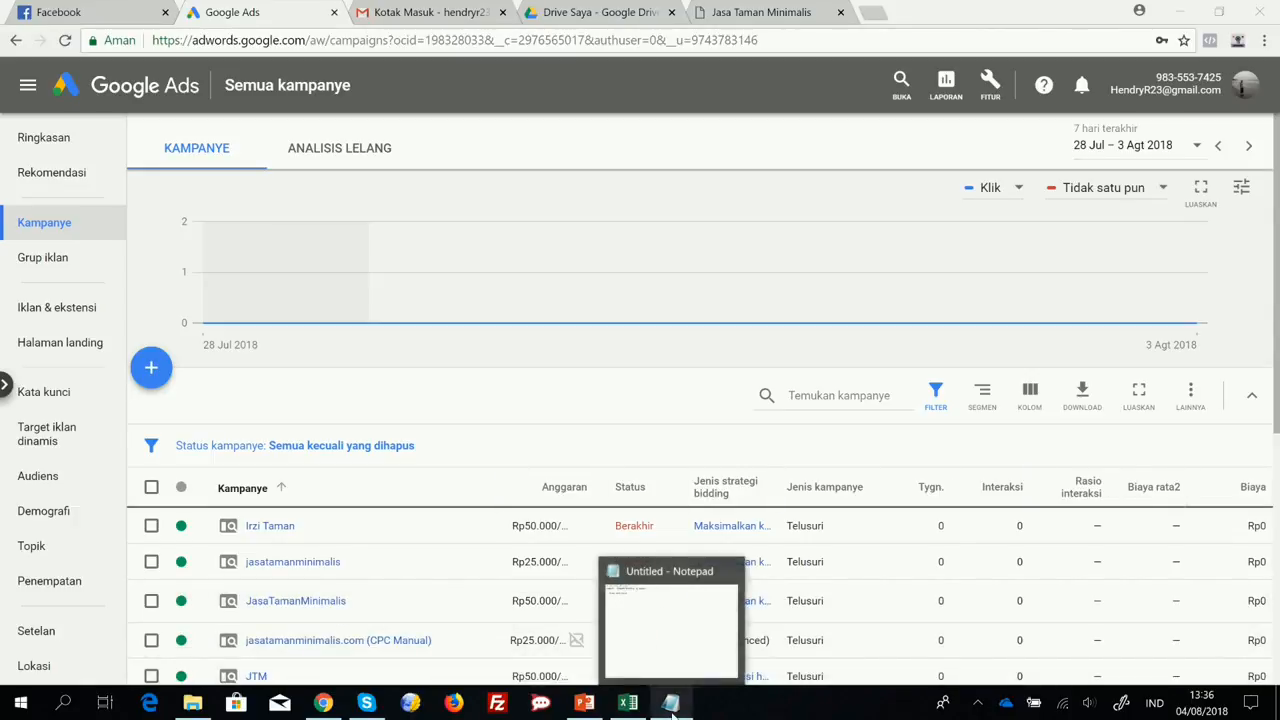
click(672, 710)
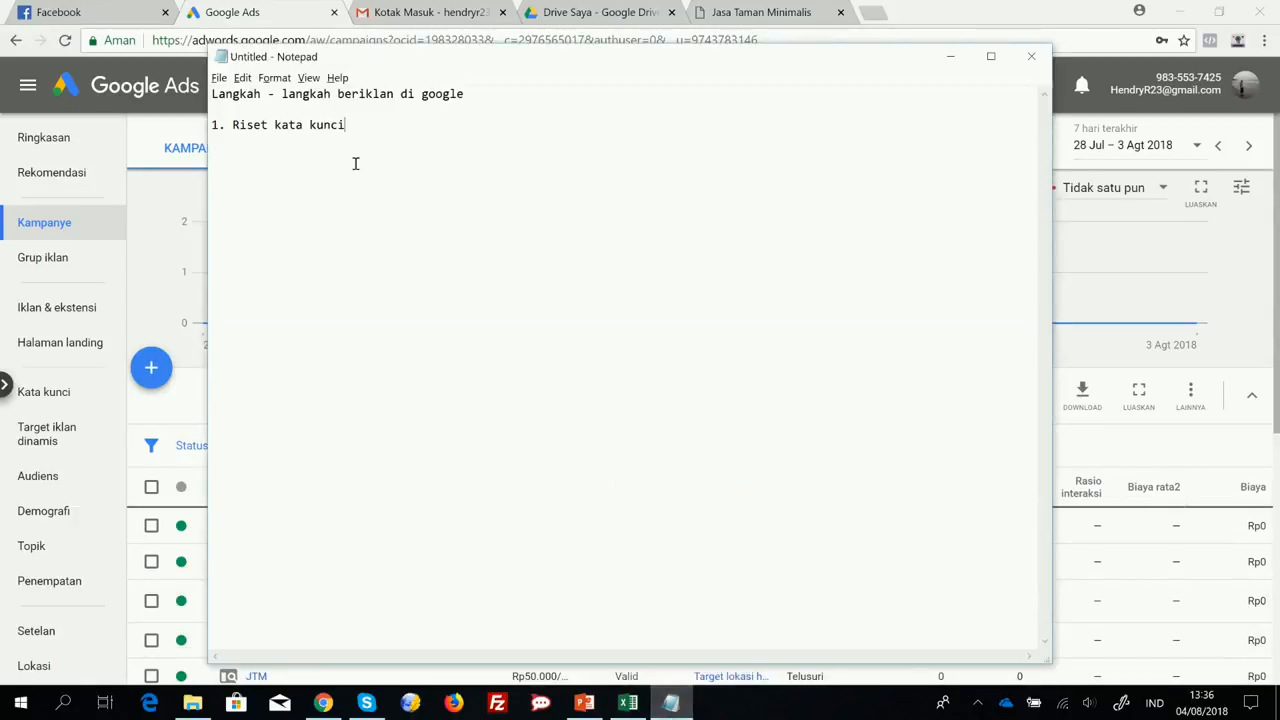
click(962, 64)
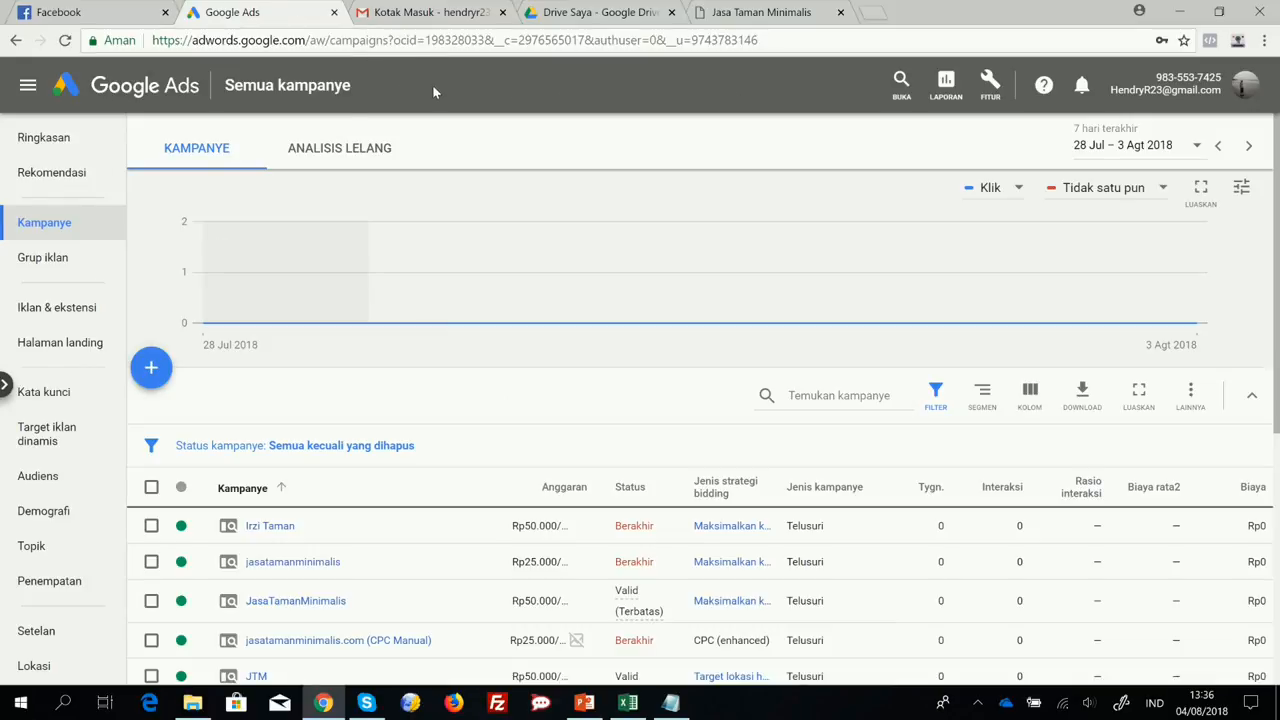
Open Keyword Planner in Google Ads and start the Temukan kata kunci keyword search.
click(991, 85)
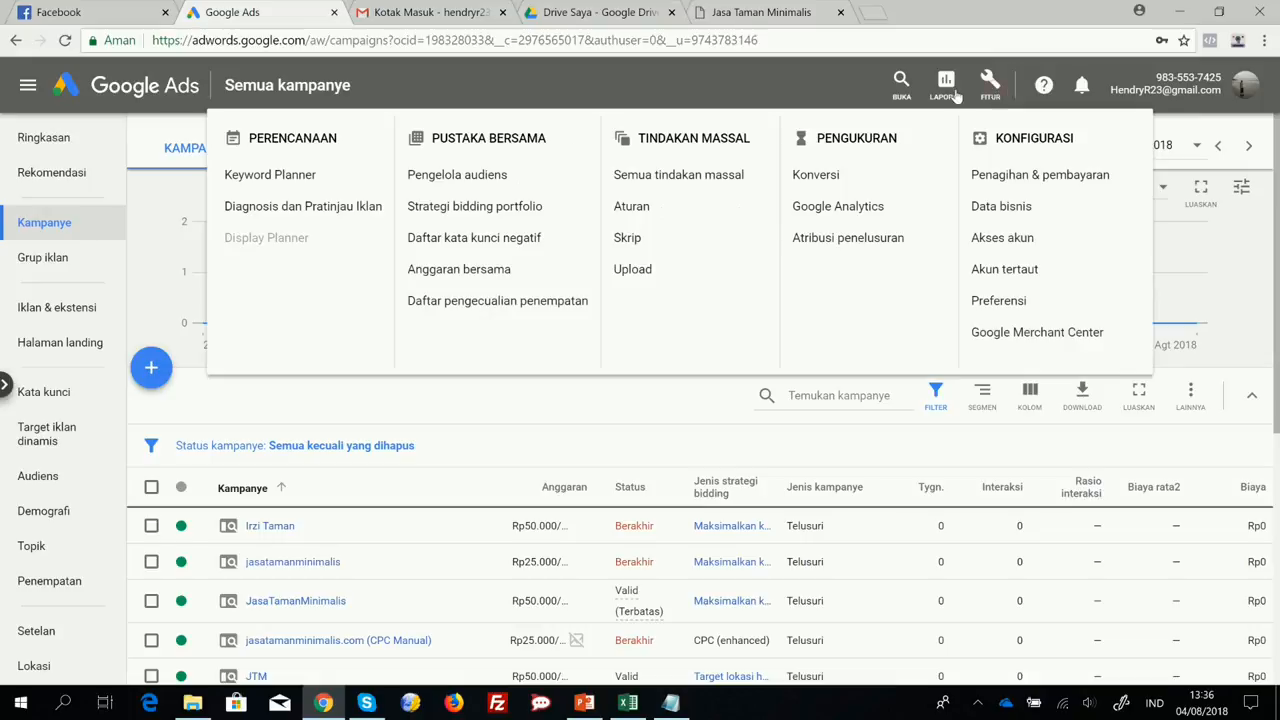
click(252, 180)
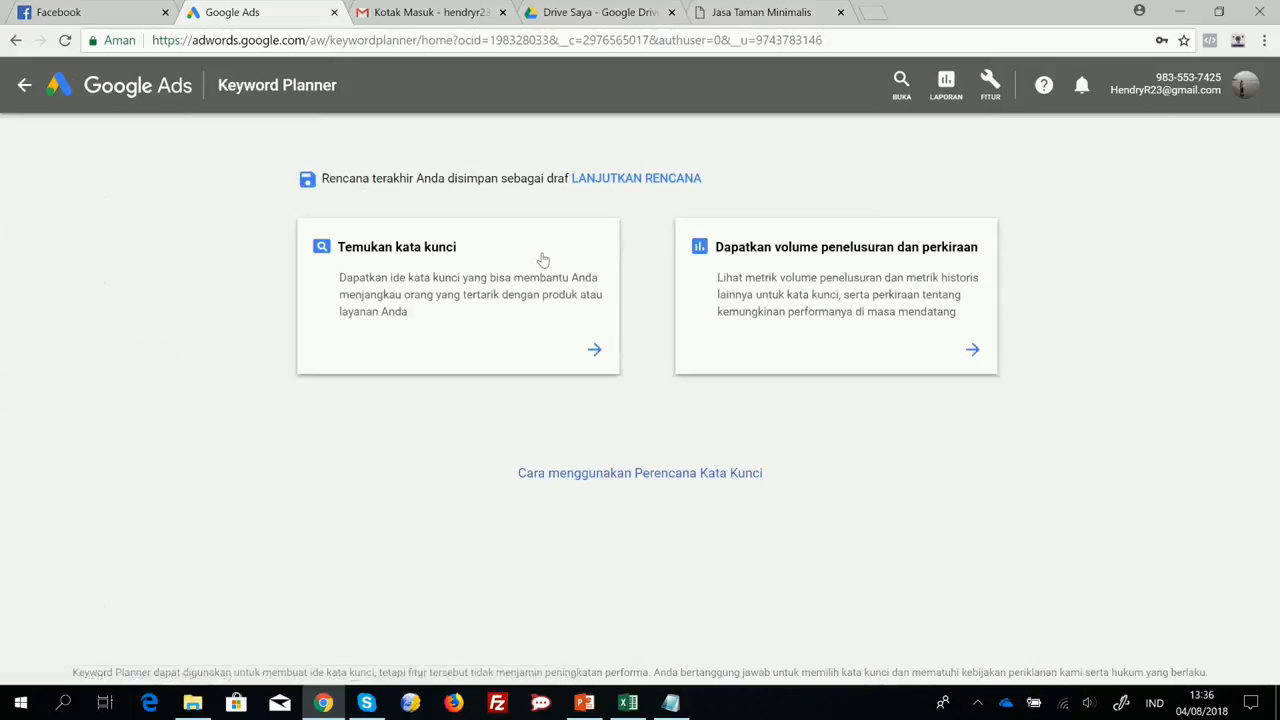
click(592, 352)
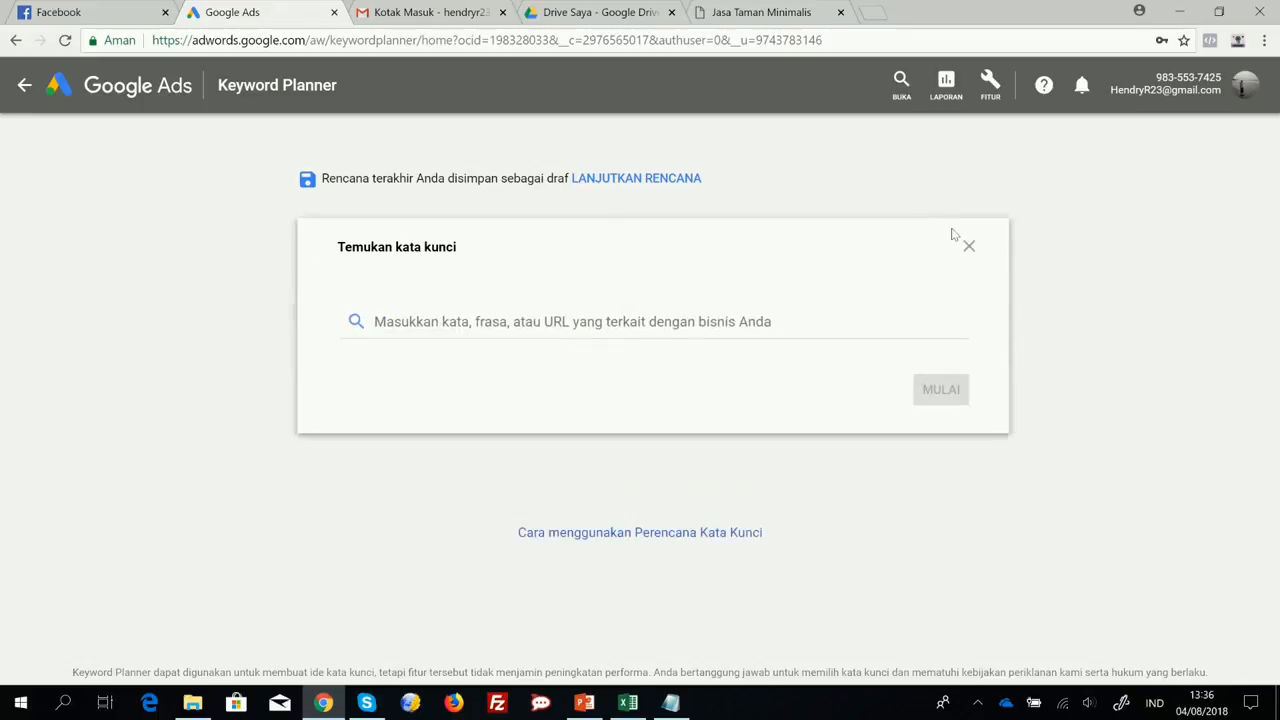
click(966, 246)
click(594, 348)
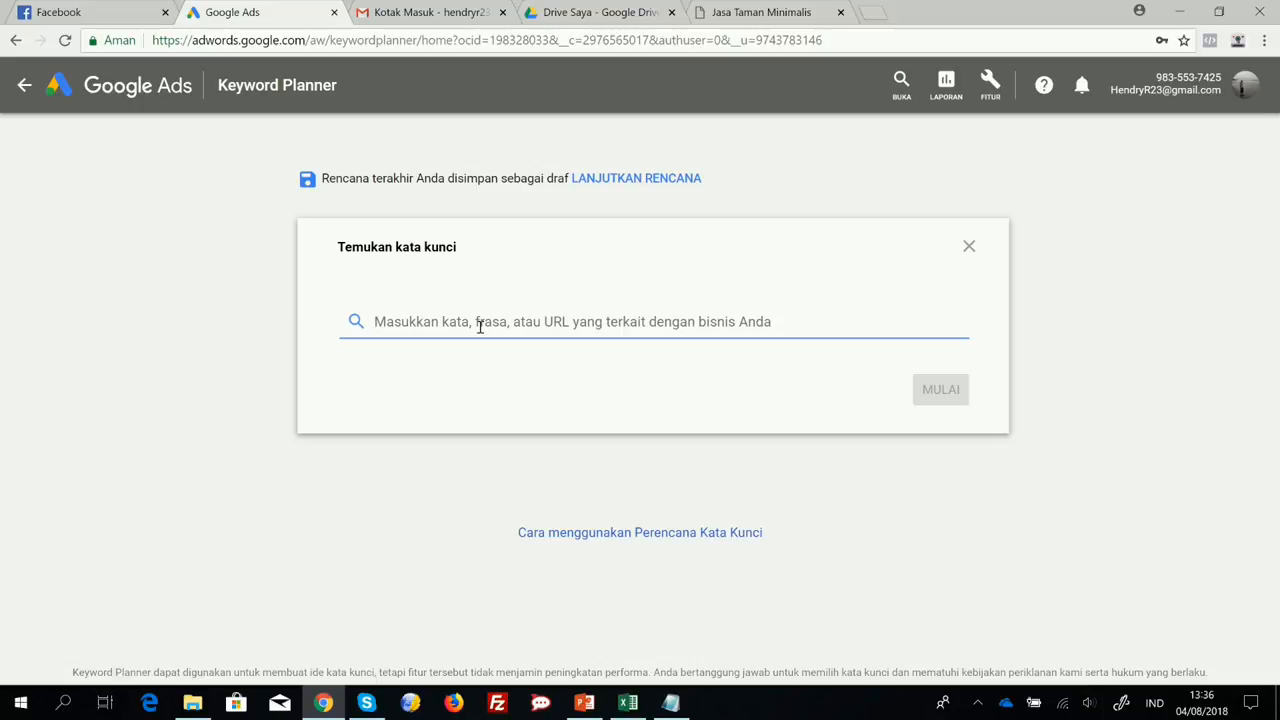
Search keyword ideas for "baju anak murah" and look through the suggested keywords.
text(baju anak)
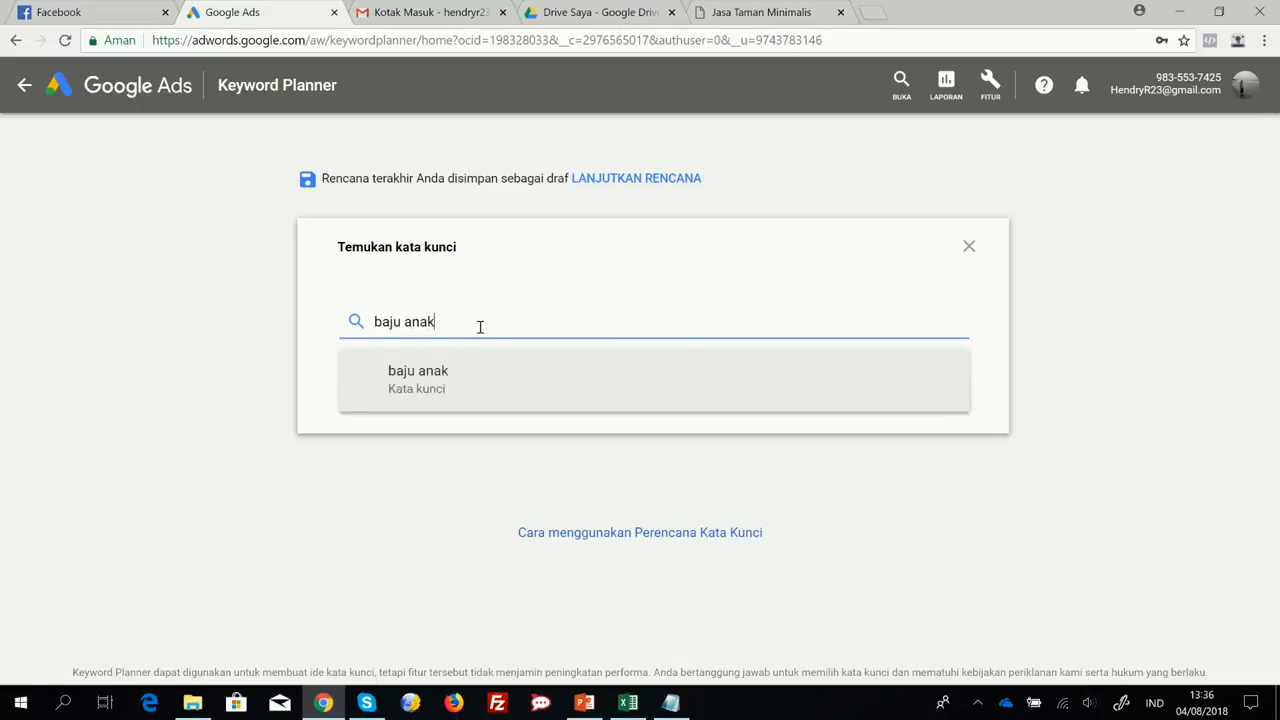
text( murah)
key(Return)
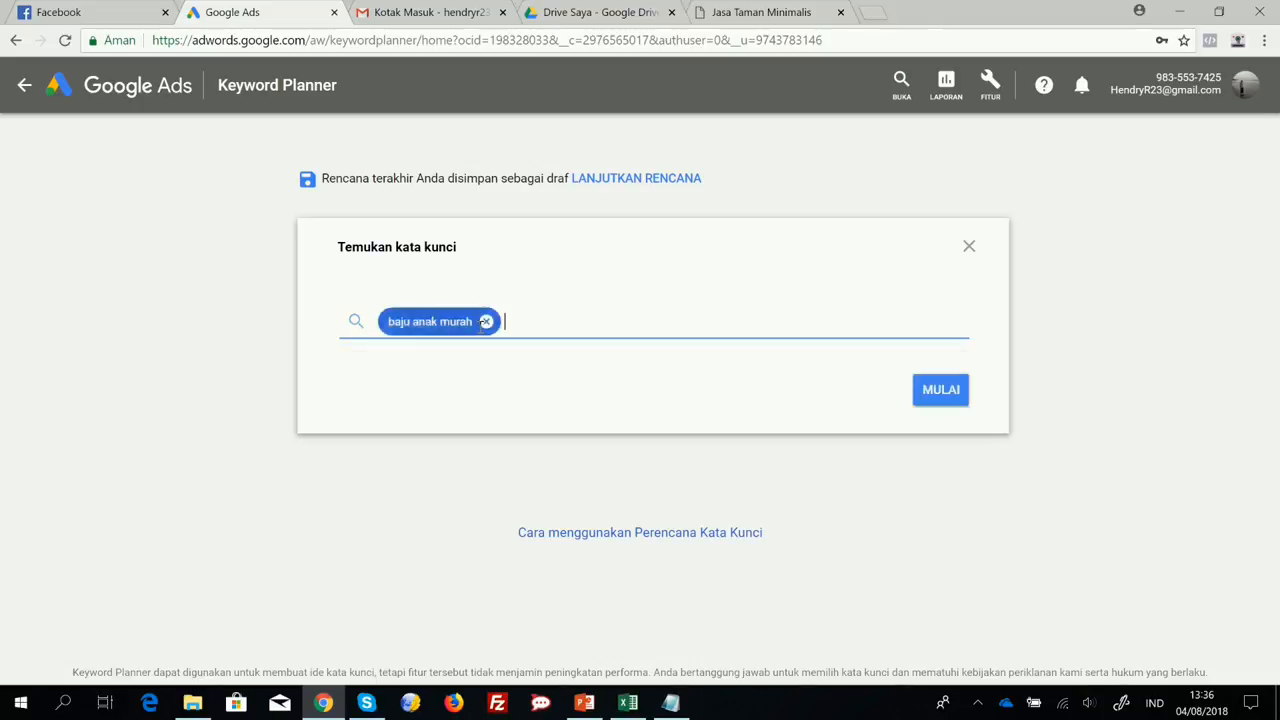
click(940, 390)
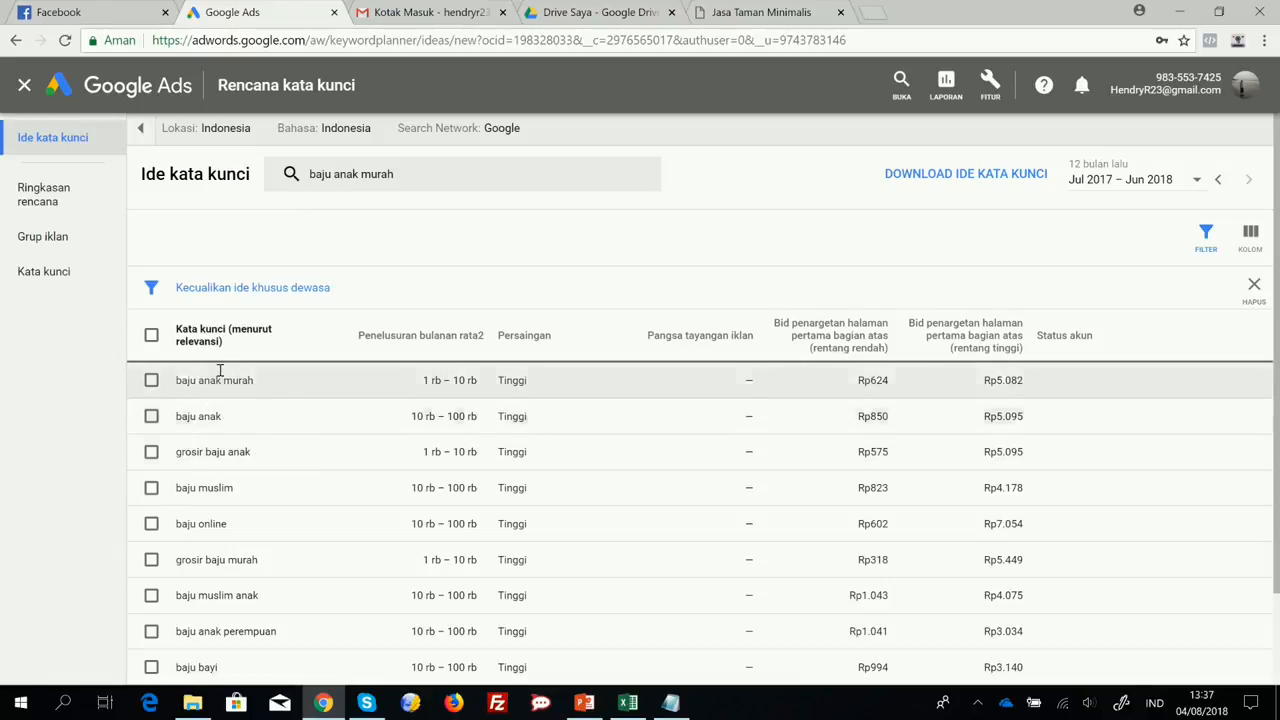
scroll(268, 470, down, 1)
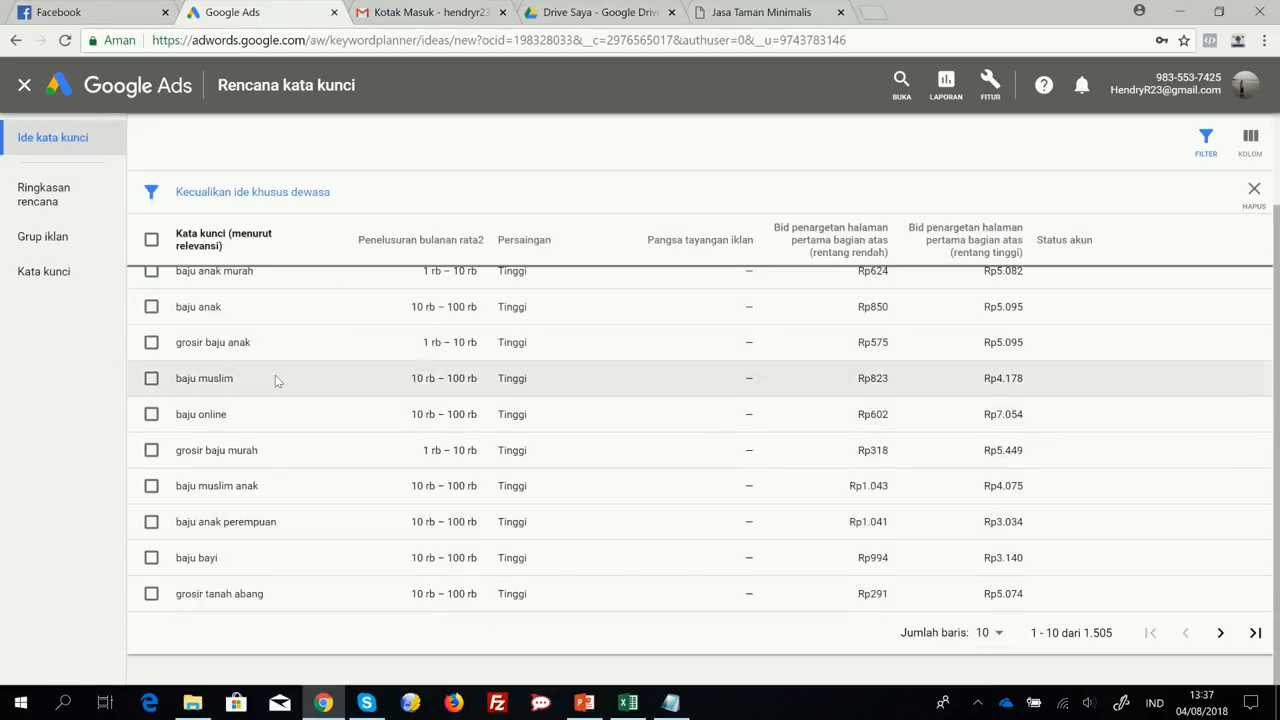
scroll(265, 521, up, 1)
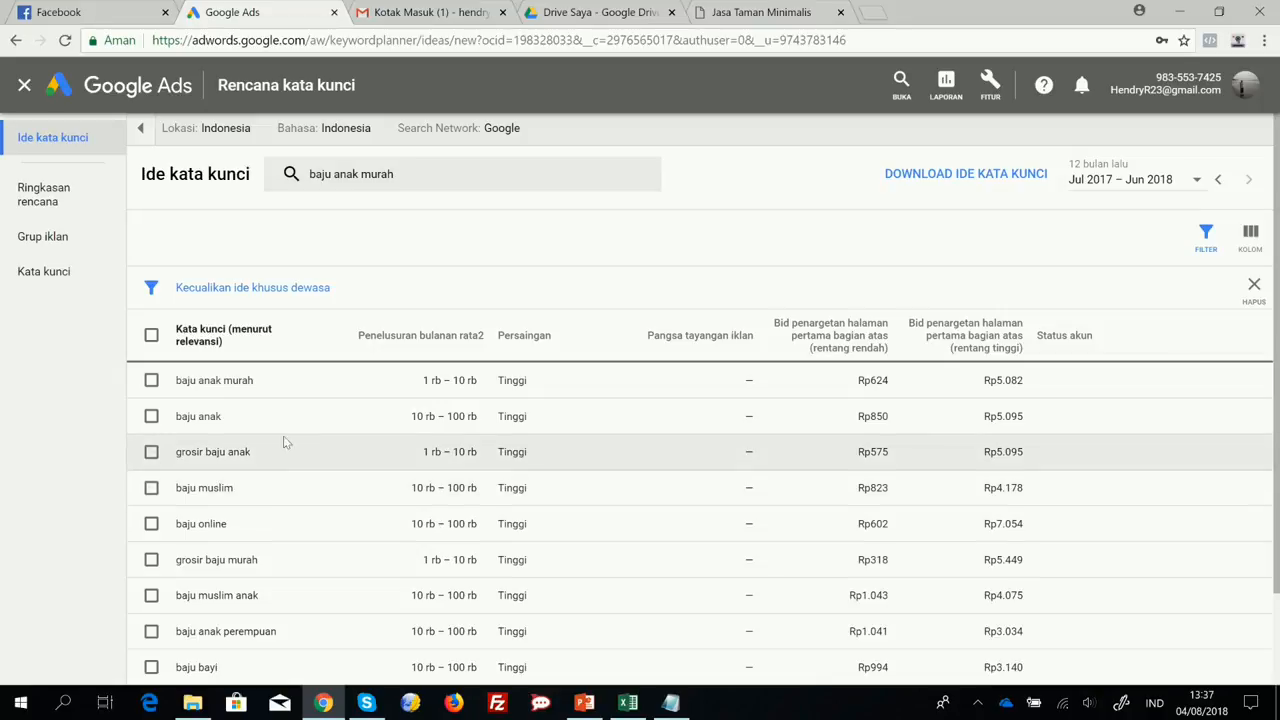
Leave the current keyword plan and start a new keyword search for "cara membuat website".
click(27, 93)
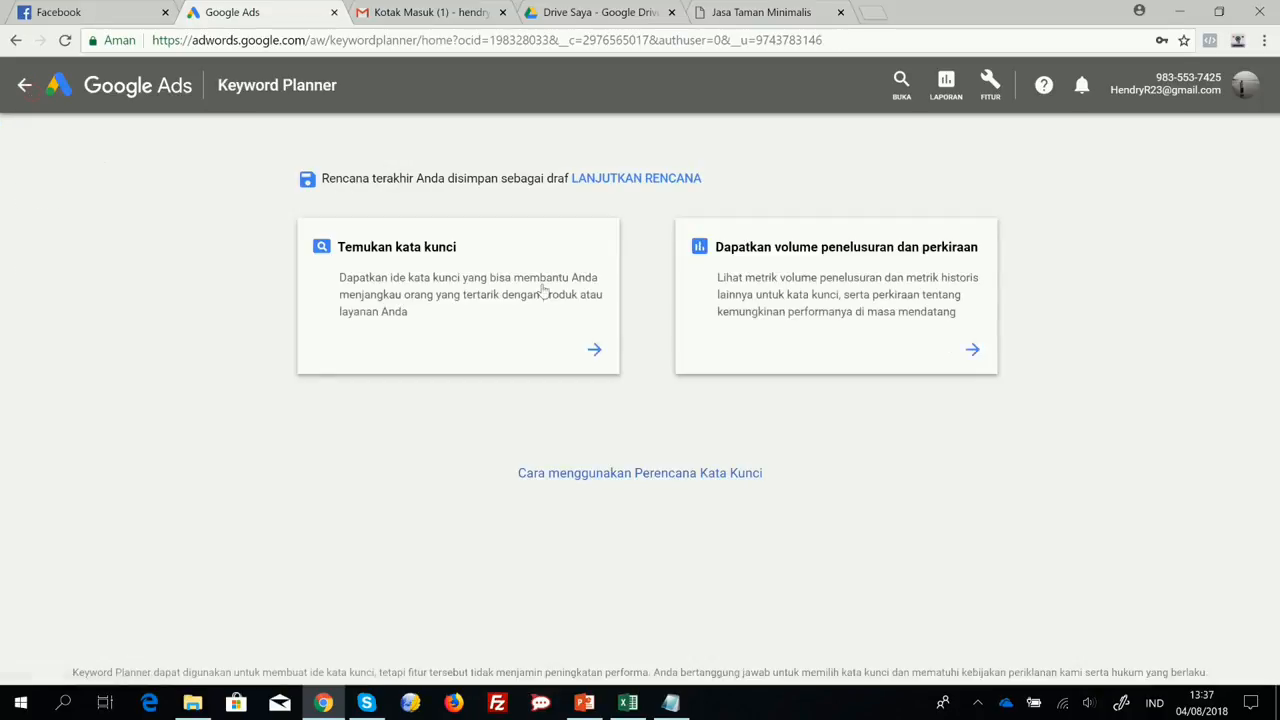
click(592, 351)
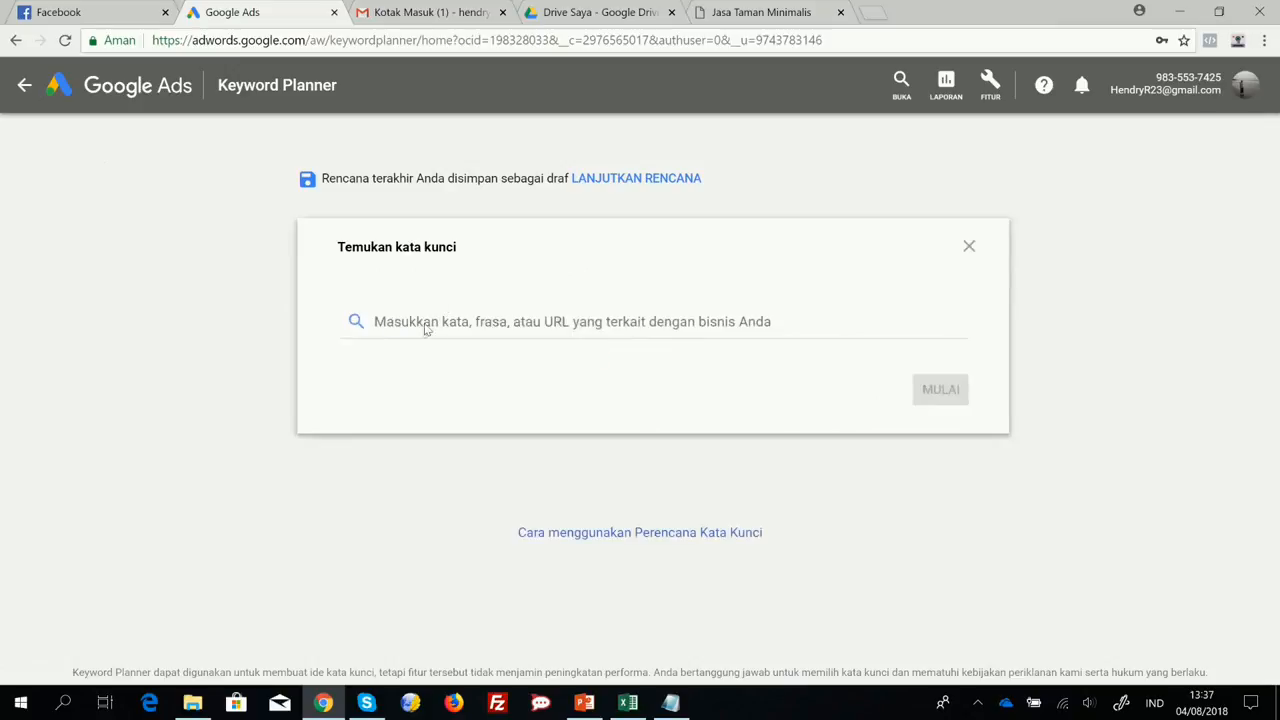
click(427, 321)
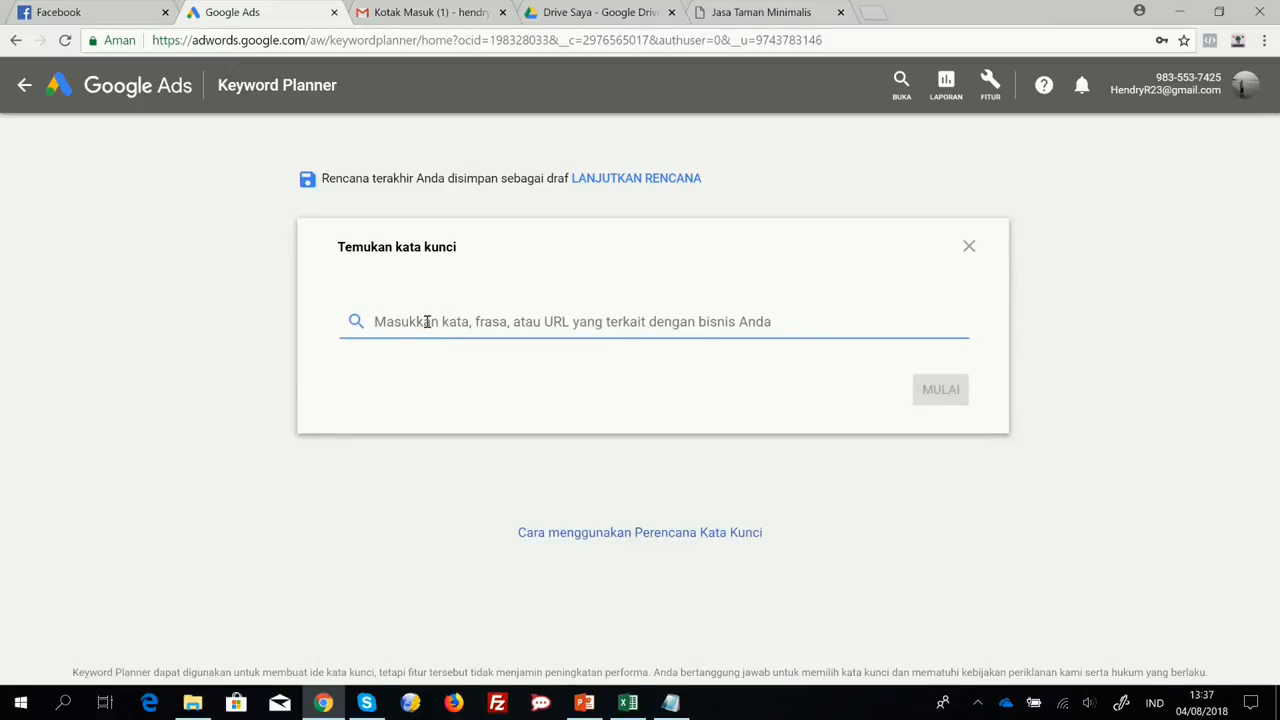
text(car)
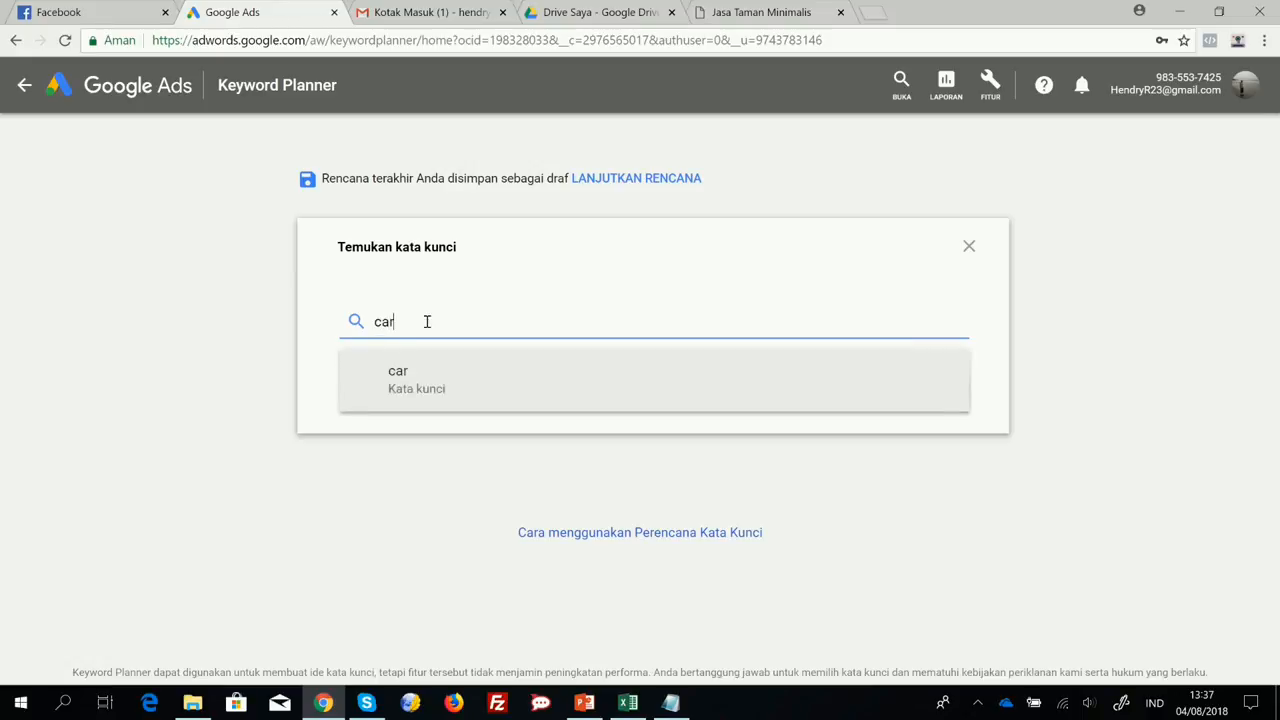
text(a membuat website)
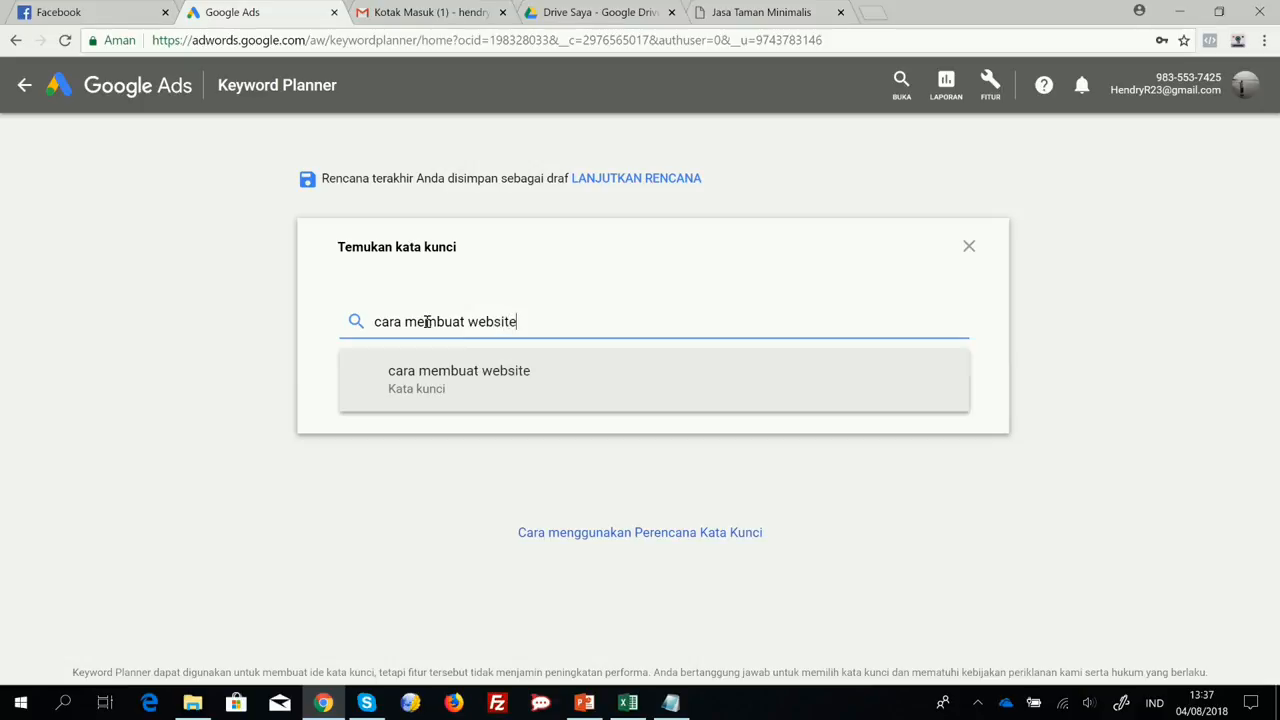
key(Return)
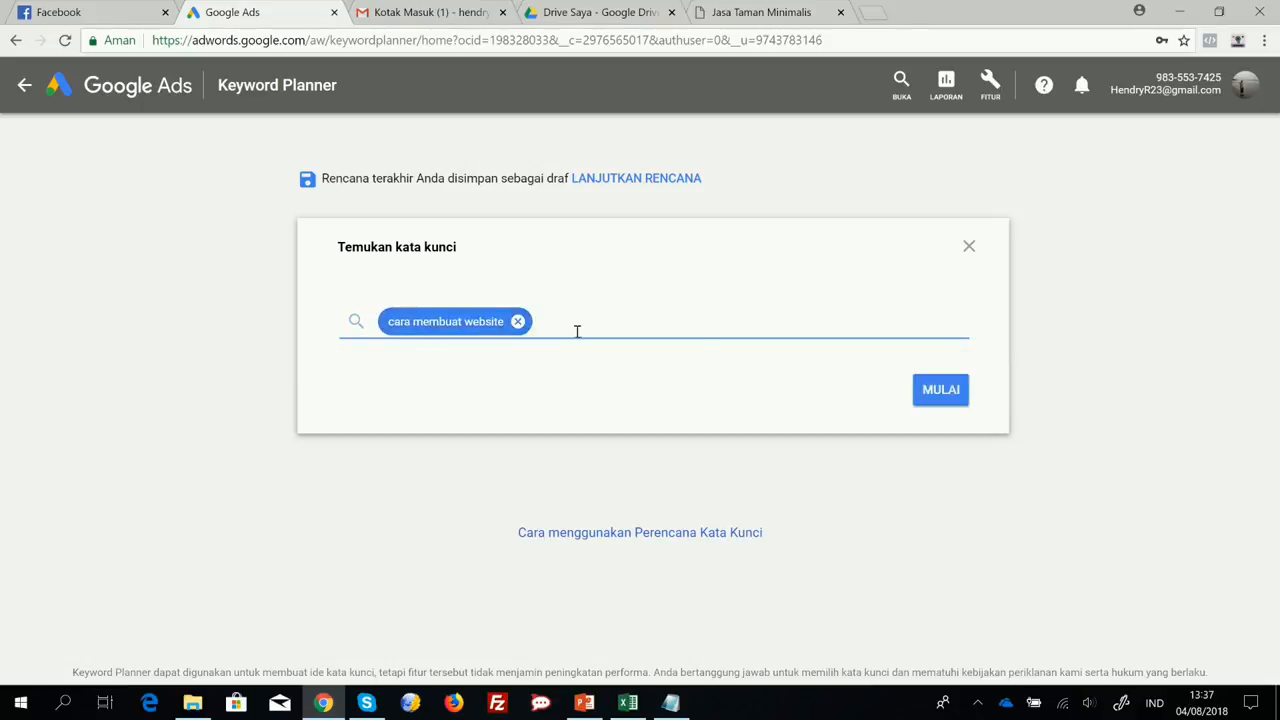
click(928, 387)
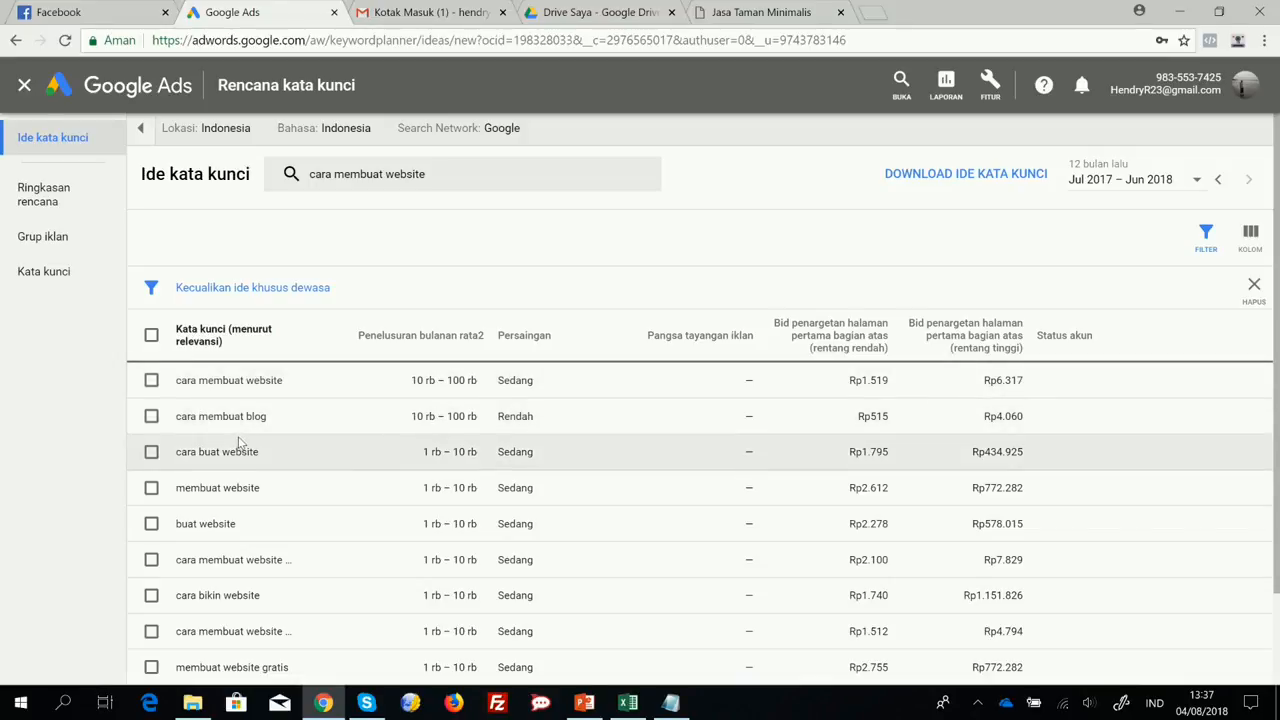
Look through the keyword ideas for "cara membuat website" and download them as a report.
scroll(349, 457, down, 2)
scroll(350, 404, up, 2)
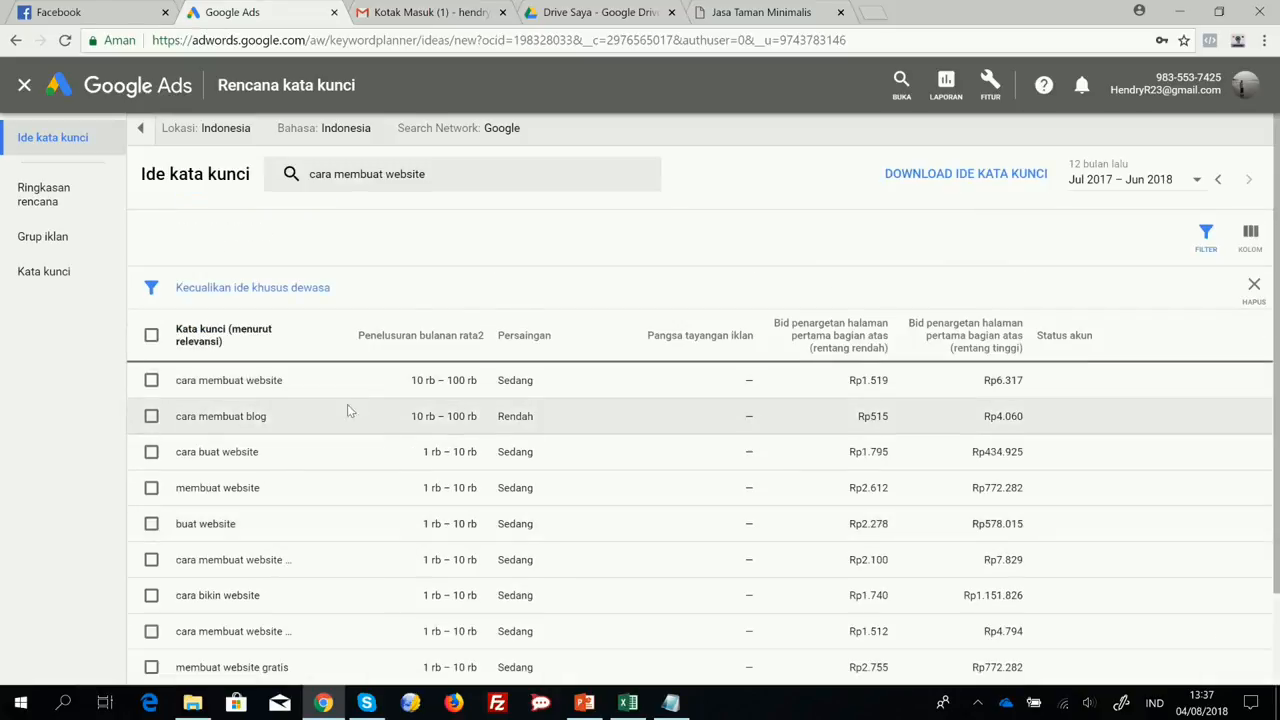
scroll(335, 425, down, 2)
scroll(330, 431, up, 2)
scroll(330, 432, down, 2)
scroll(629, 357, up, 2)
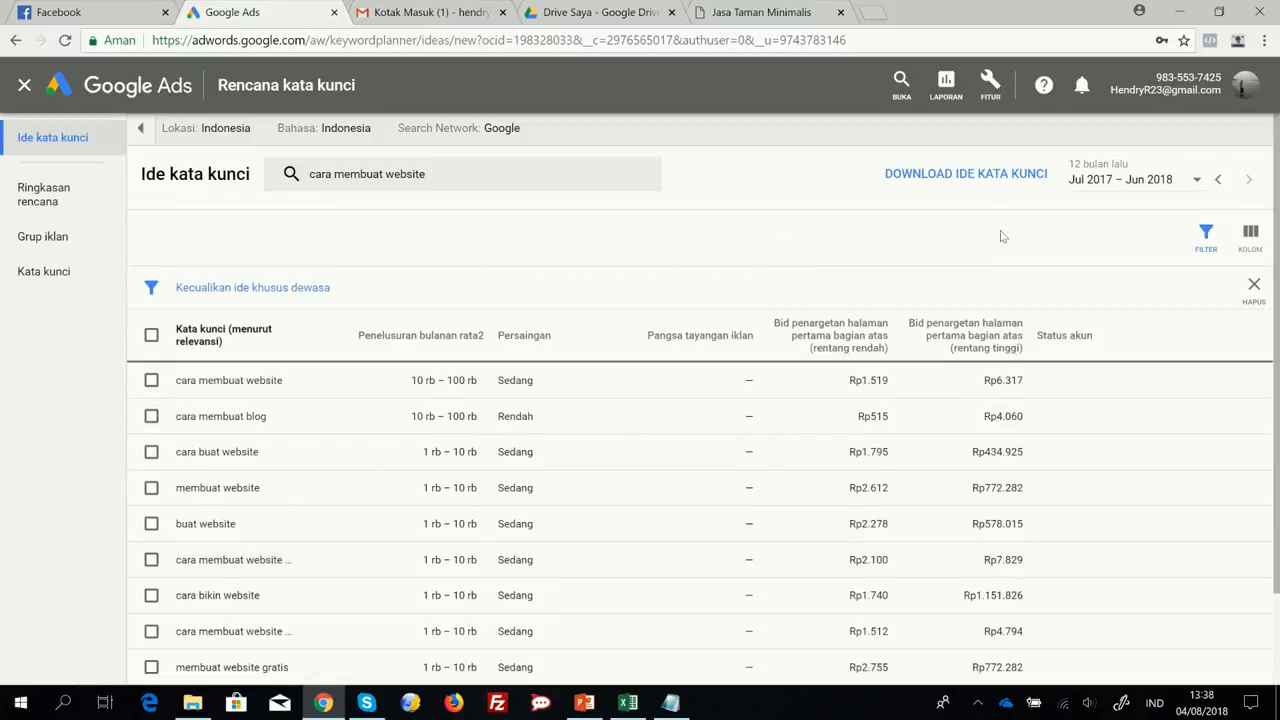
click(982, 178)
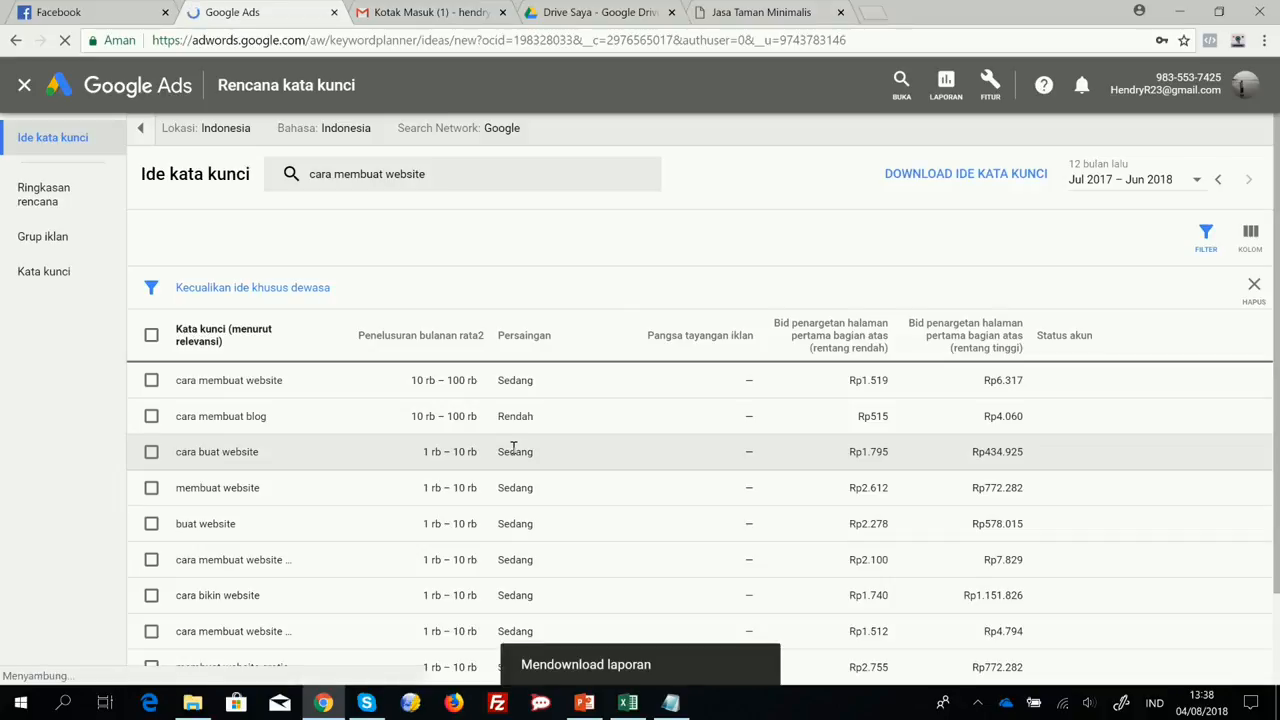
scroll(326, 449, down, 1)
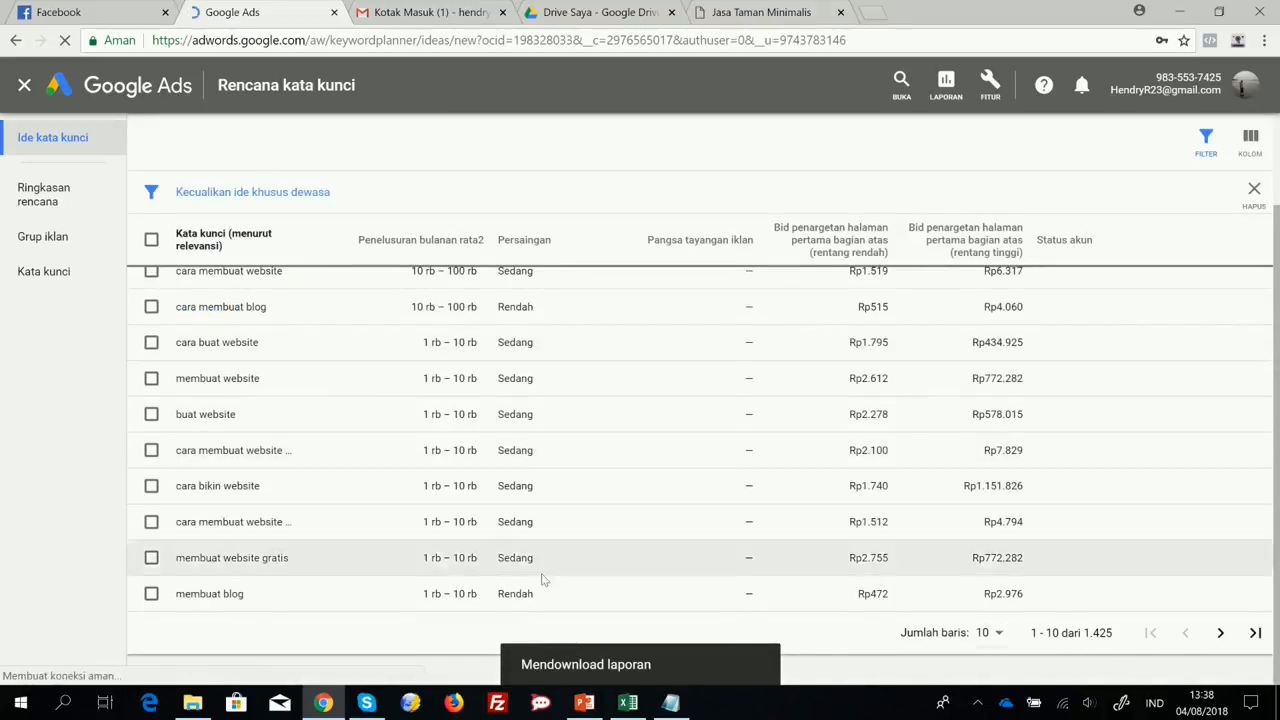
scroll(391, 517, up, 1)
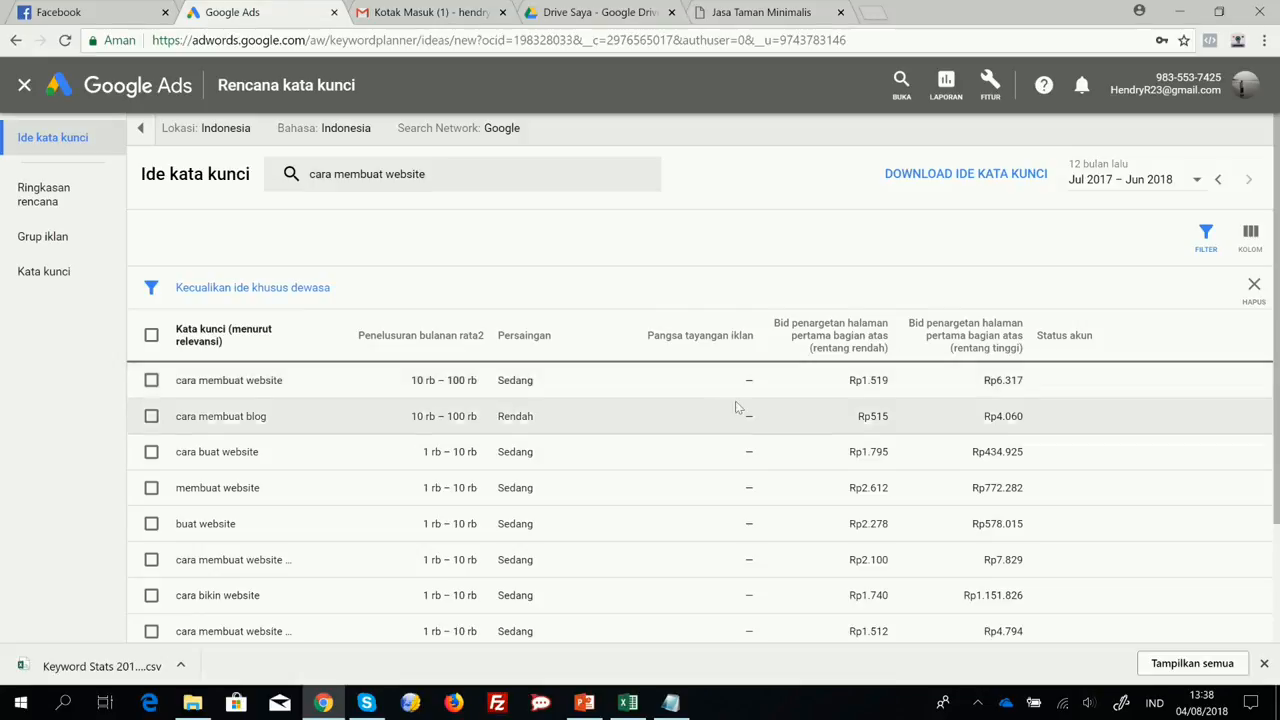
Open the downloaded Keyword Stats CSV in Excel to examine it, close it and return to Chrome.
click(93, 666)
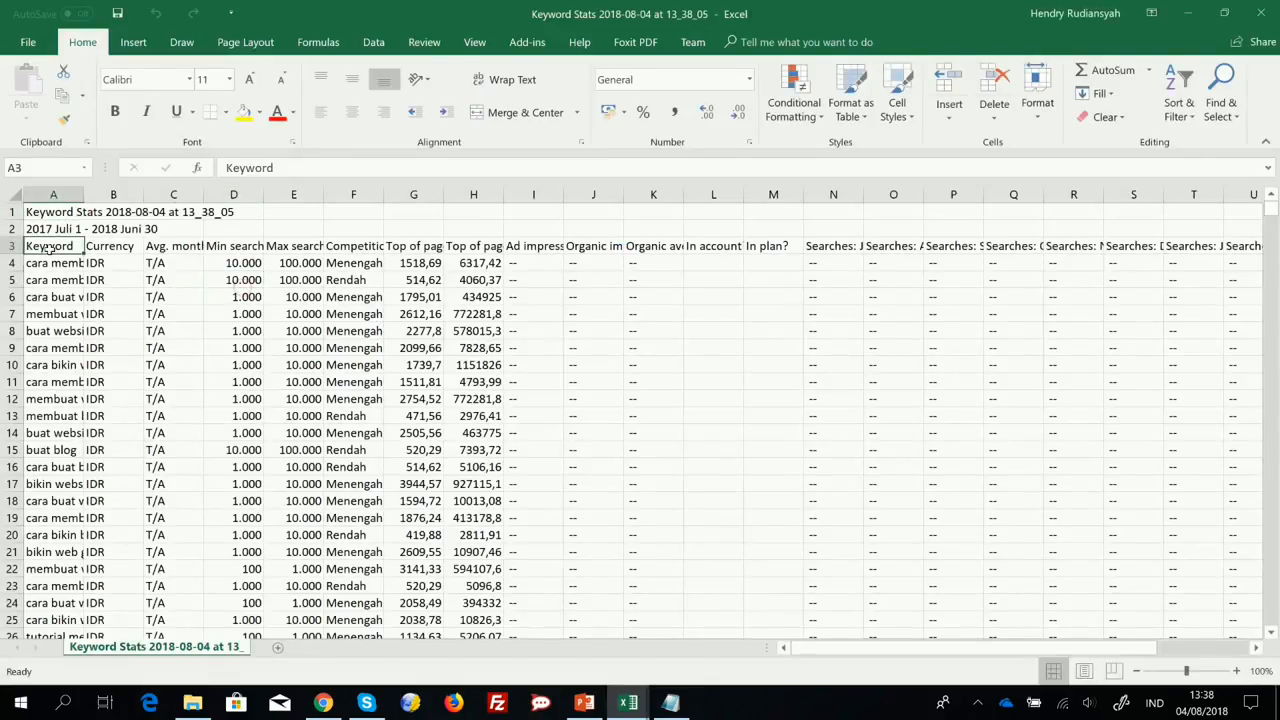
click(110, 280)
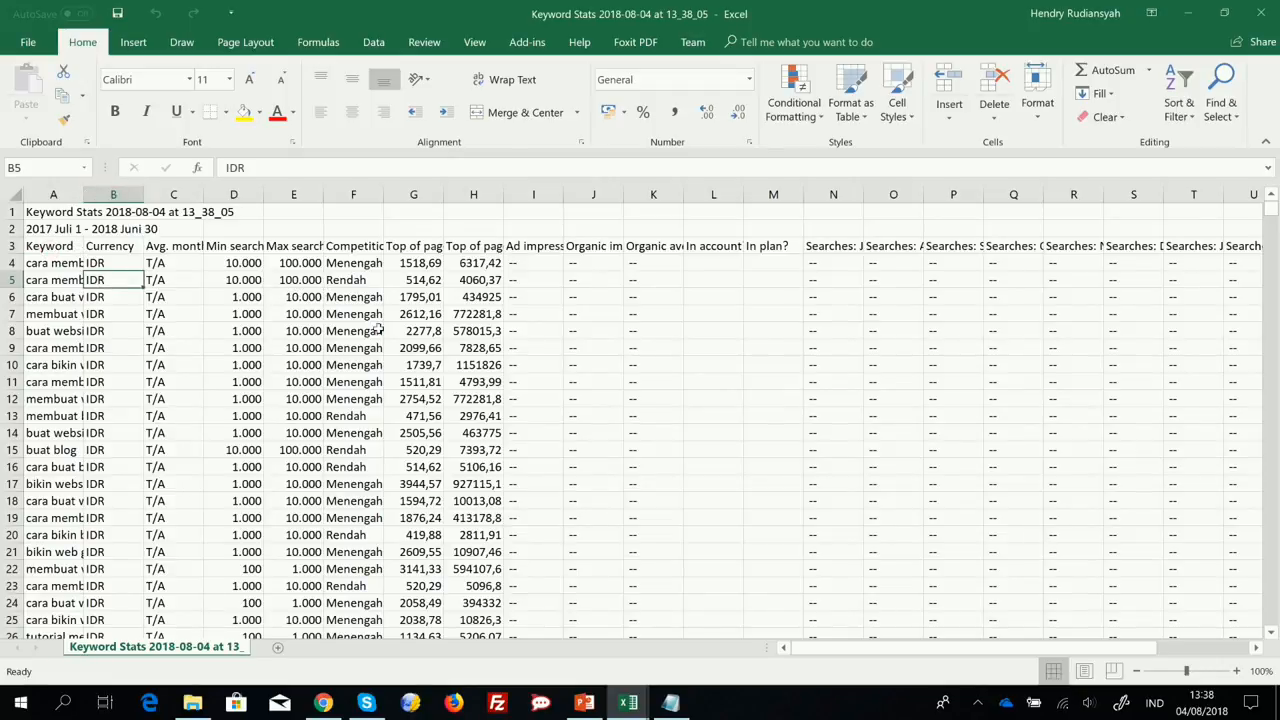
click(1262, 12)
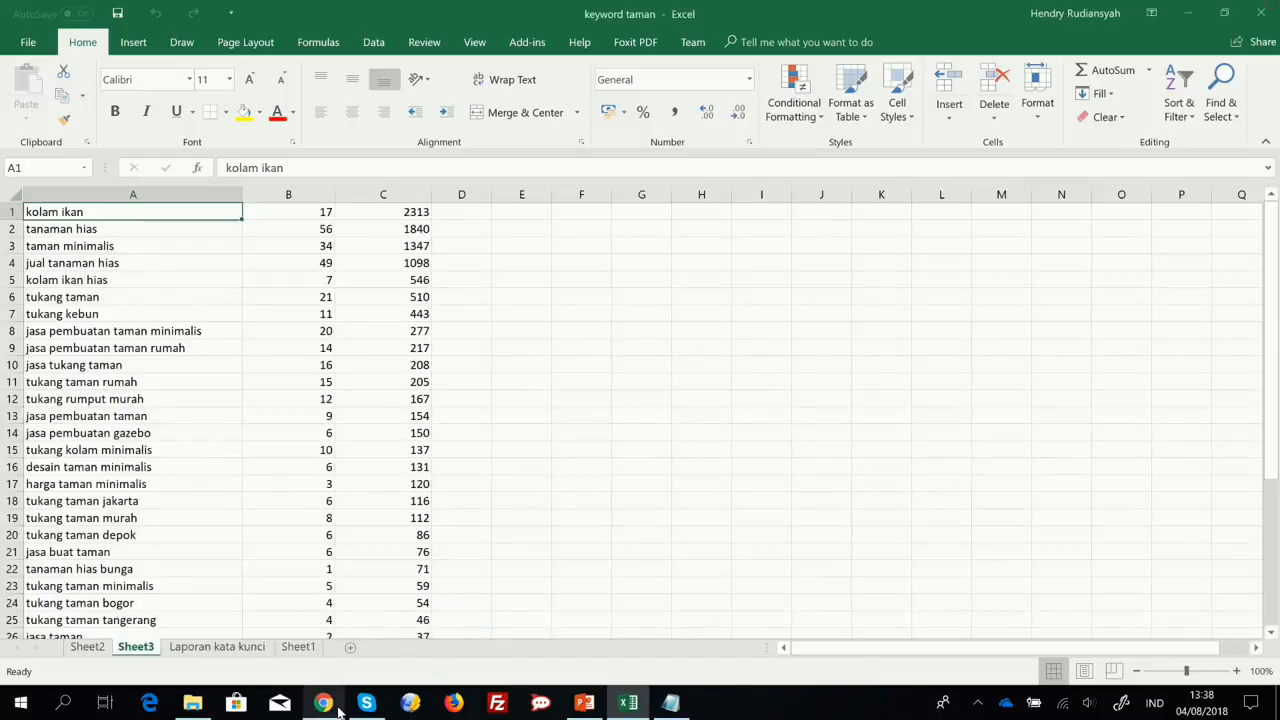
click(323, 703)
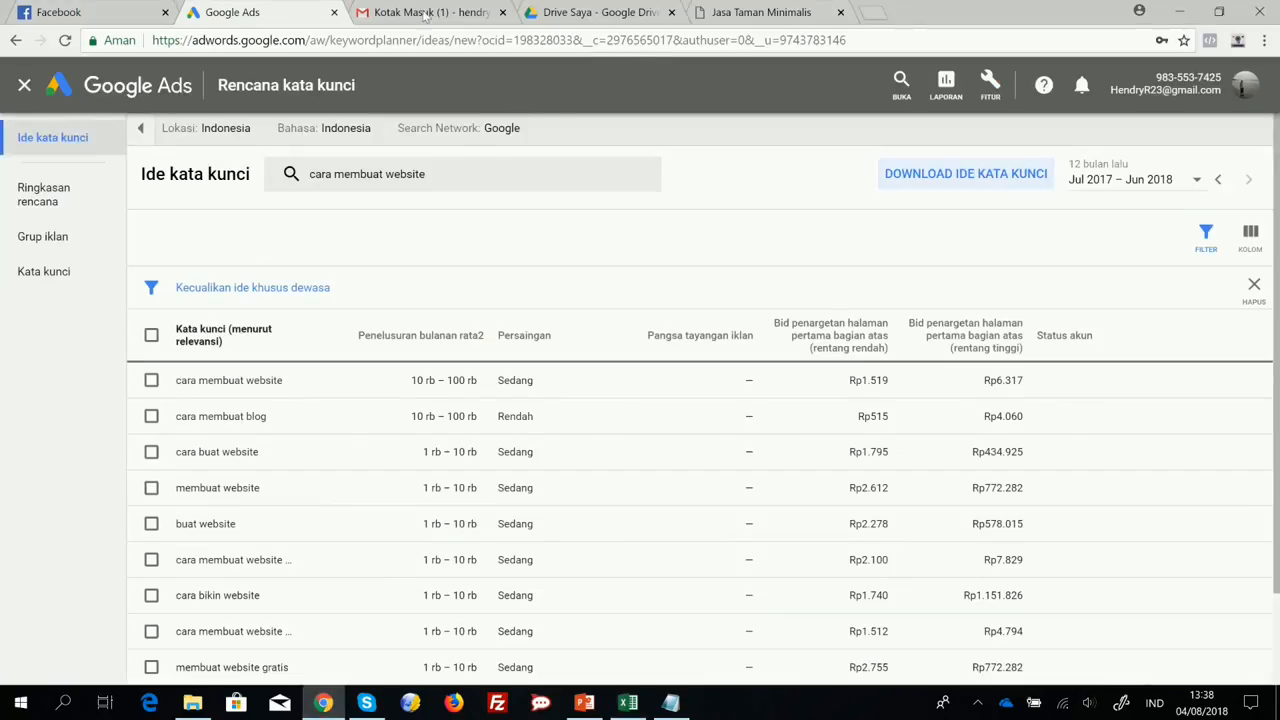
View the "keyword taman" workbook in Excel and the Jasa Taman Minimalis website, and return to the Google Ads keyword plan.
click(628, 703)
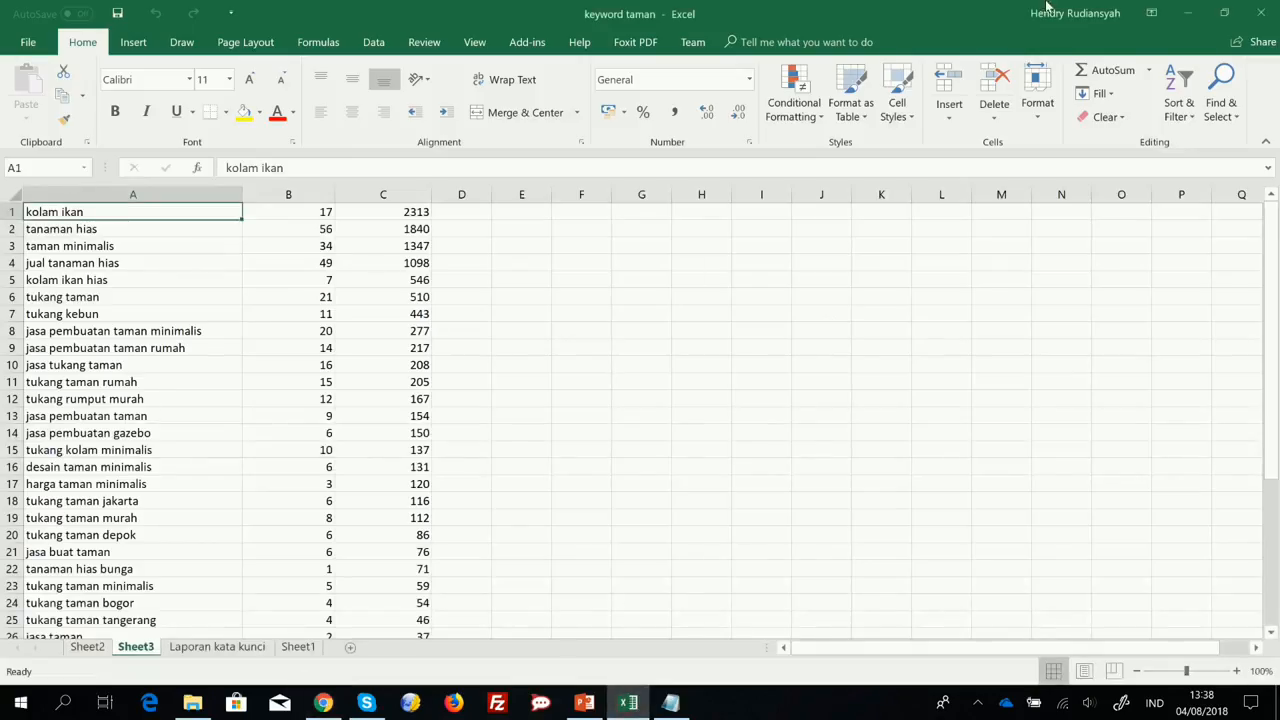
click(1187, 12)
click(757, 14)
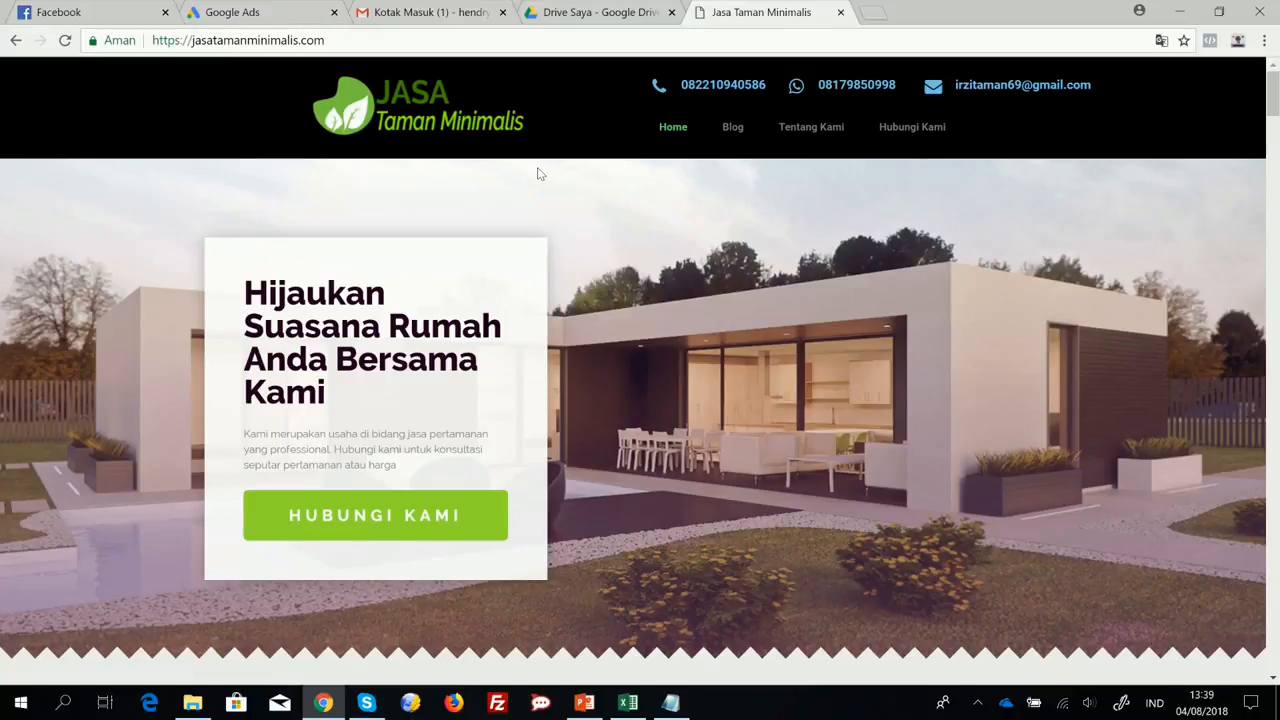
click(285, 10)
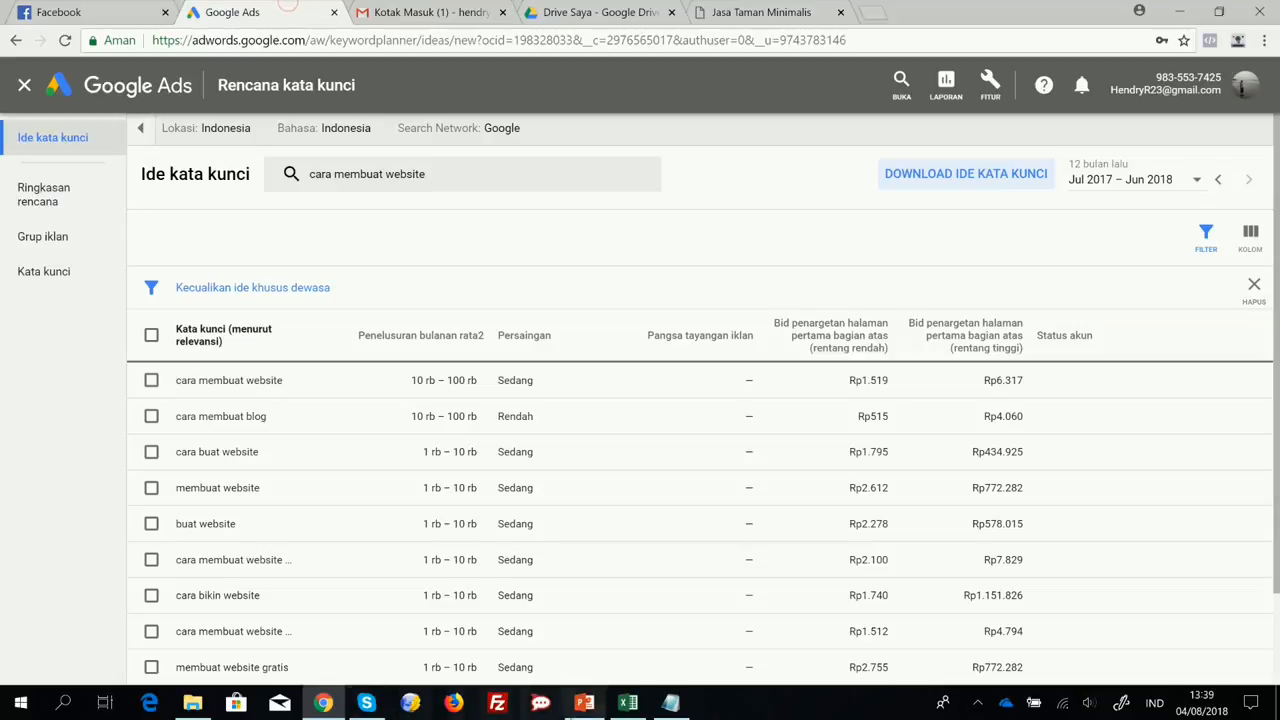
Add "2. Buat Campaign" as the second item of the step list in Notepad, and return to Google Ads.
click(670, 703)
text(2)
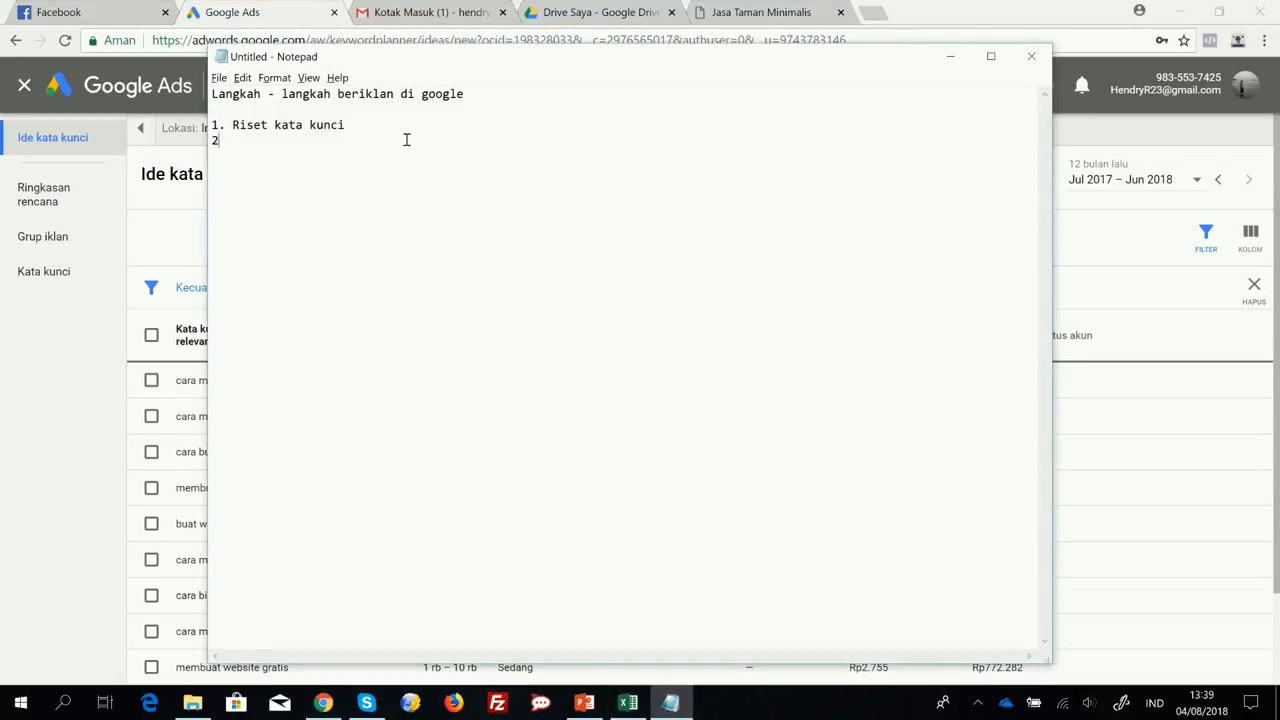
text(. Buat Campaign)
click(950, 56)
Close the "cara membuat website" keyword plan and return to the Keyword Planner start page.
mouse_move(332, 345)
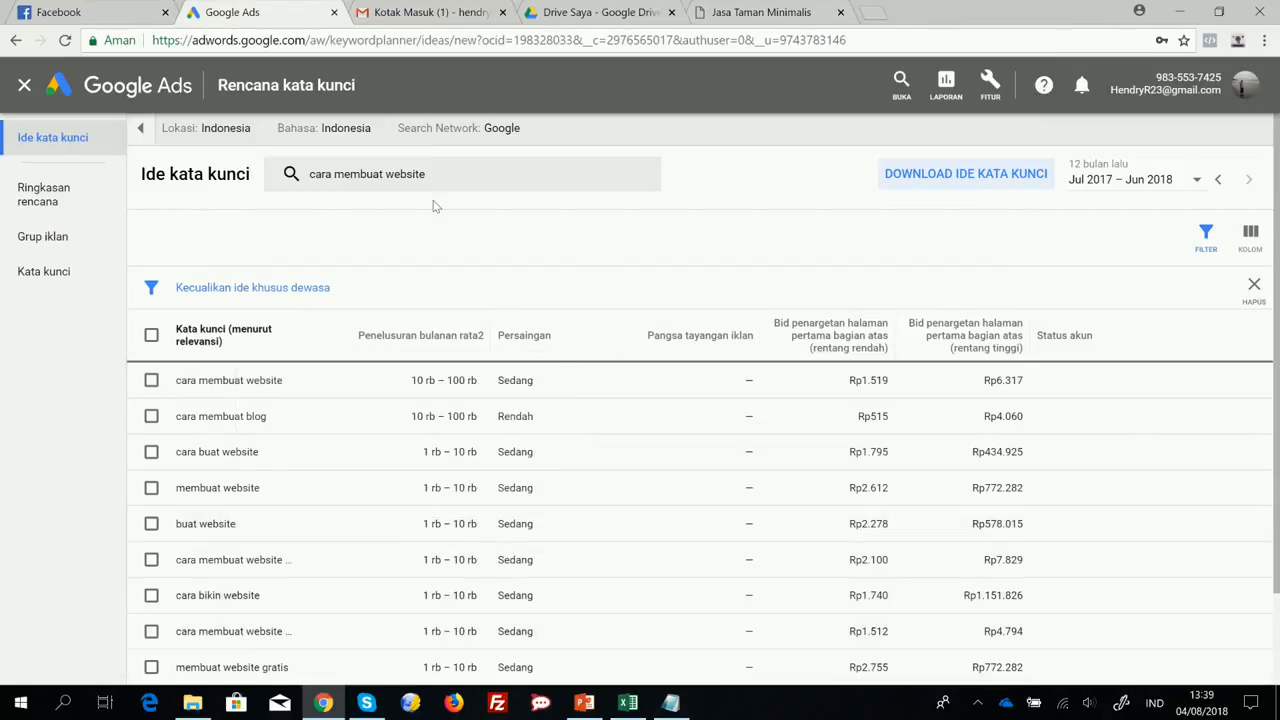
click(24, 85)
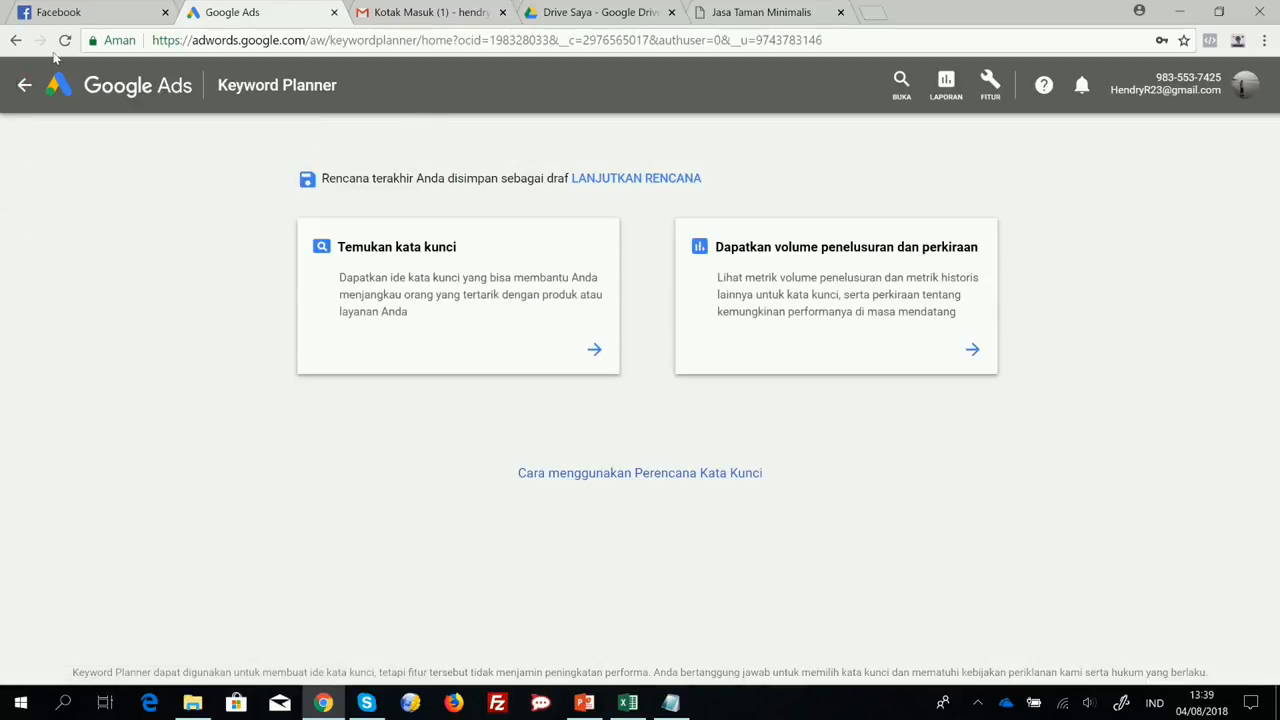
Leave Keyword Planner for the campaign overview and start creating a new campaign.
click(26, 86)
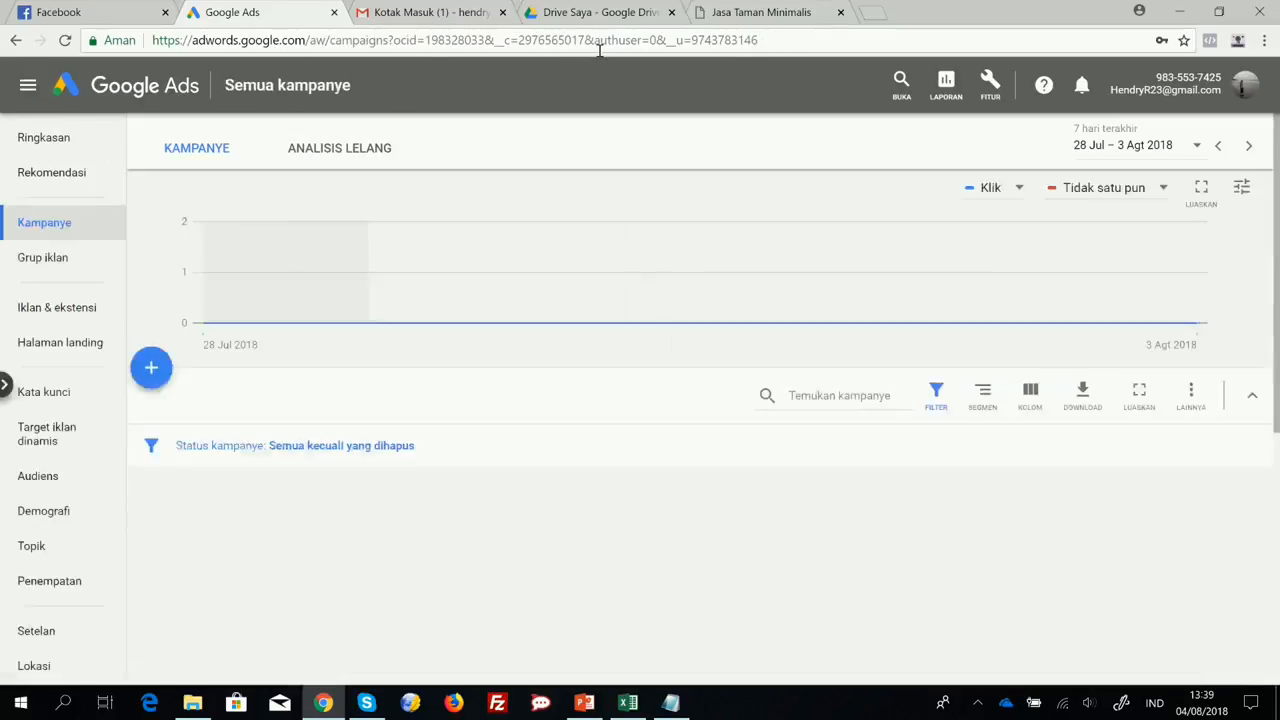
click(44, 233)
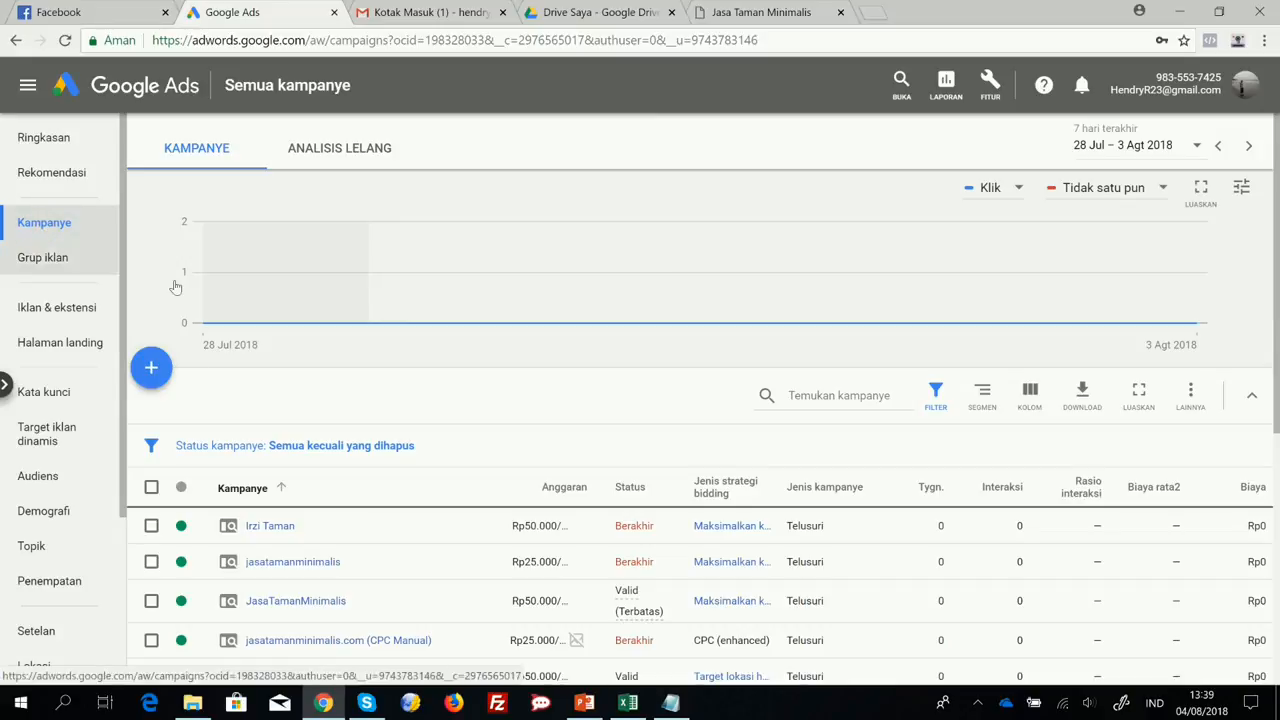
click(152, 372)
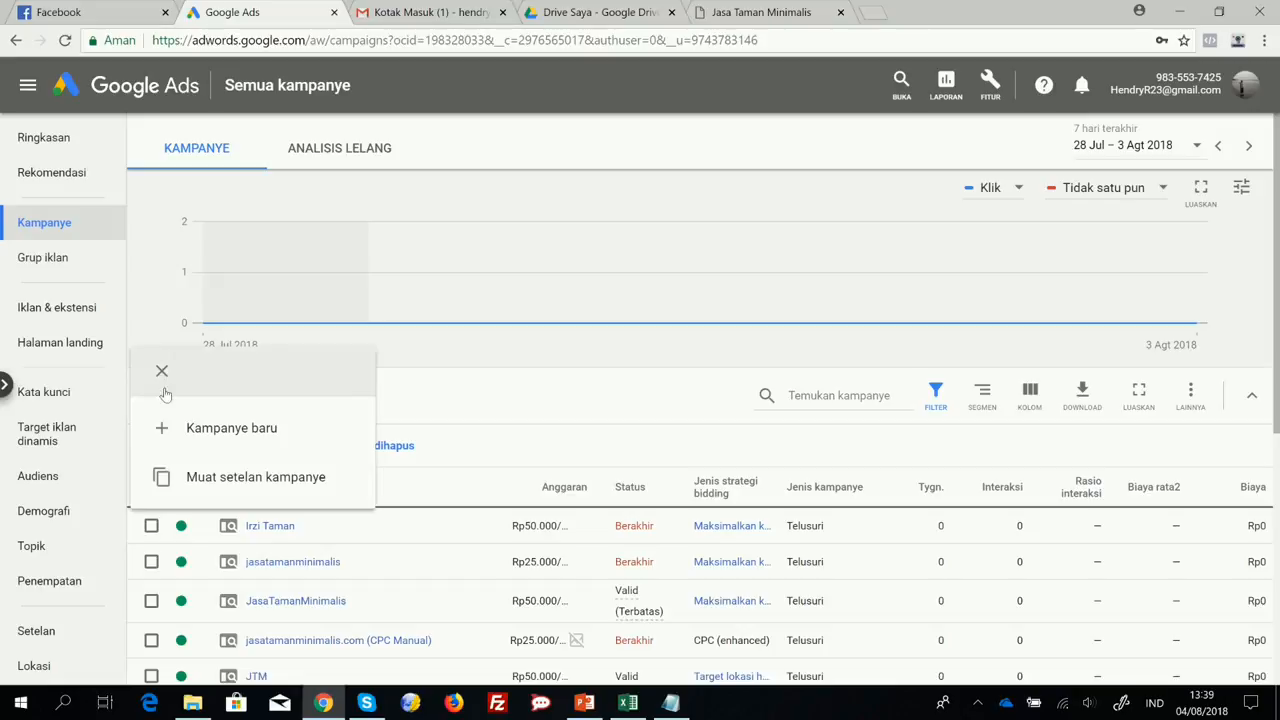
click(189, 439)
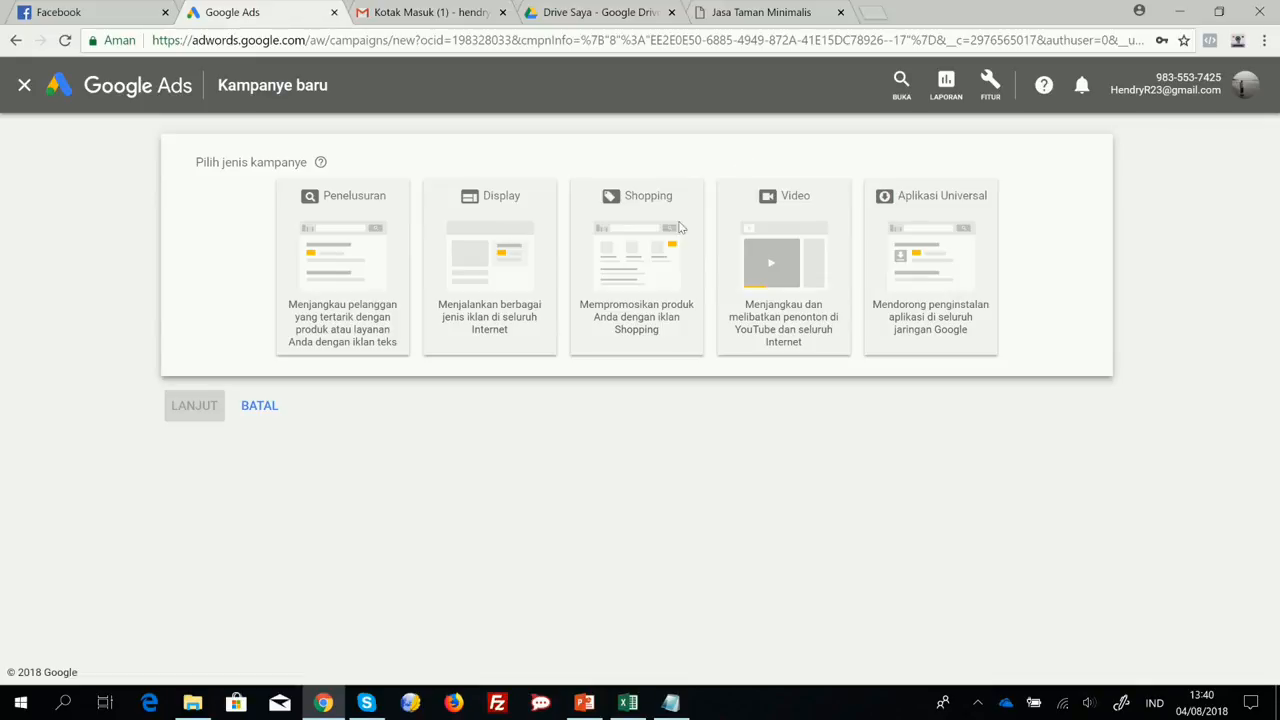
Search Google for "grosir baju murah" in a new tab to view the ads, and return to the new campaign.
click(873, 13)
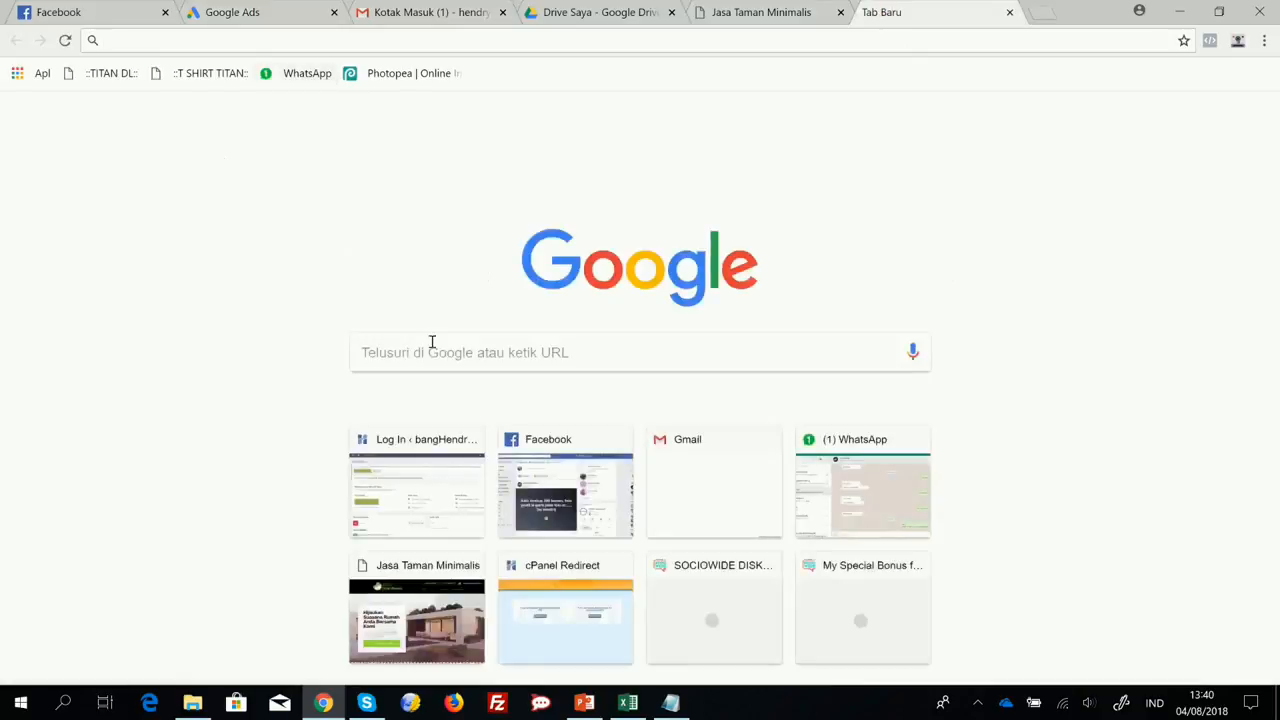
click(424, 355)
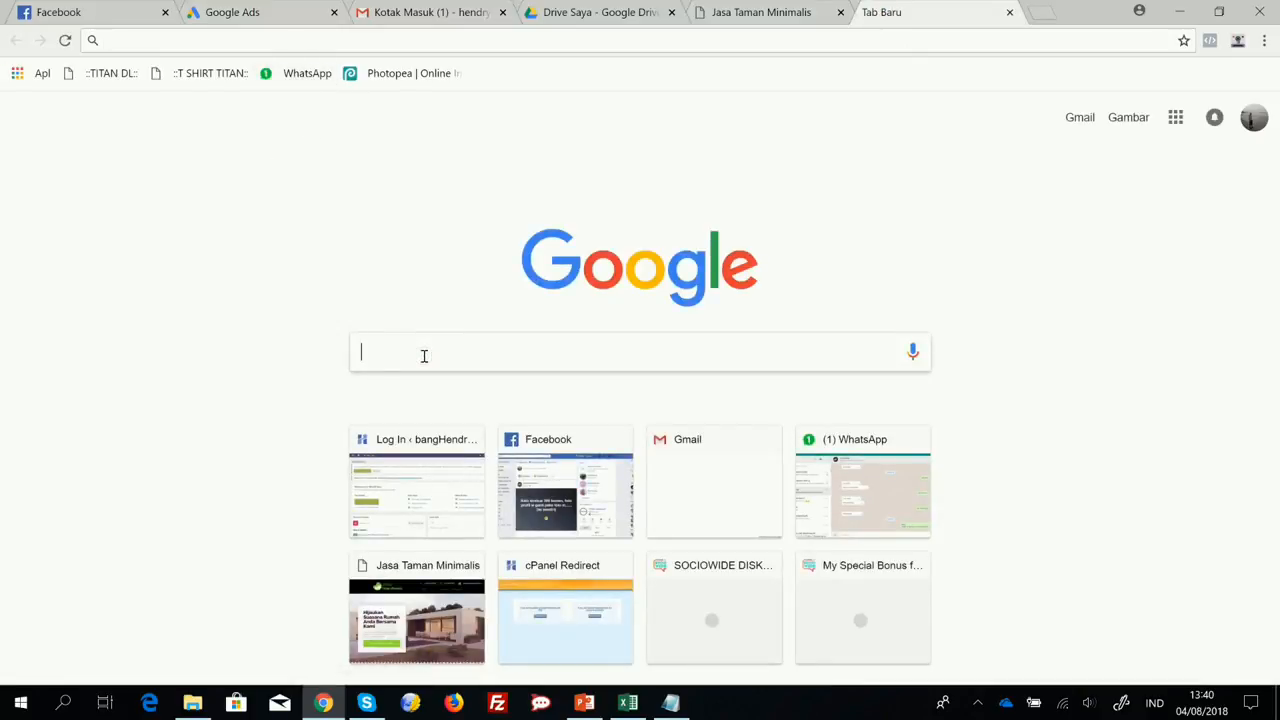
text(grosir ba)
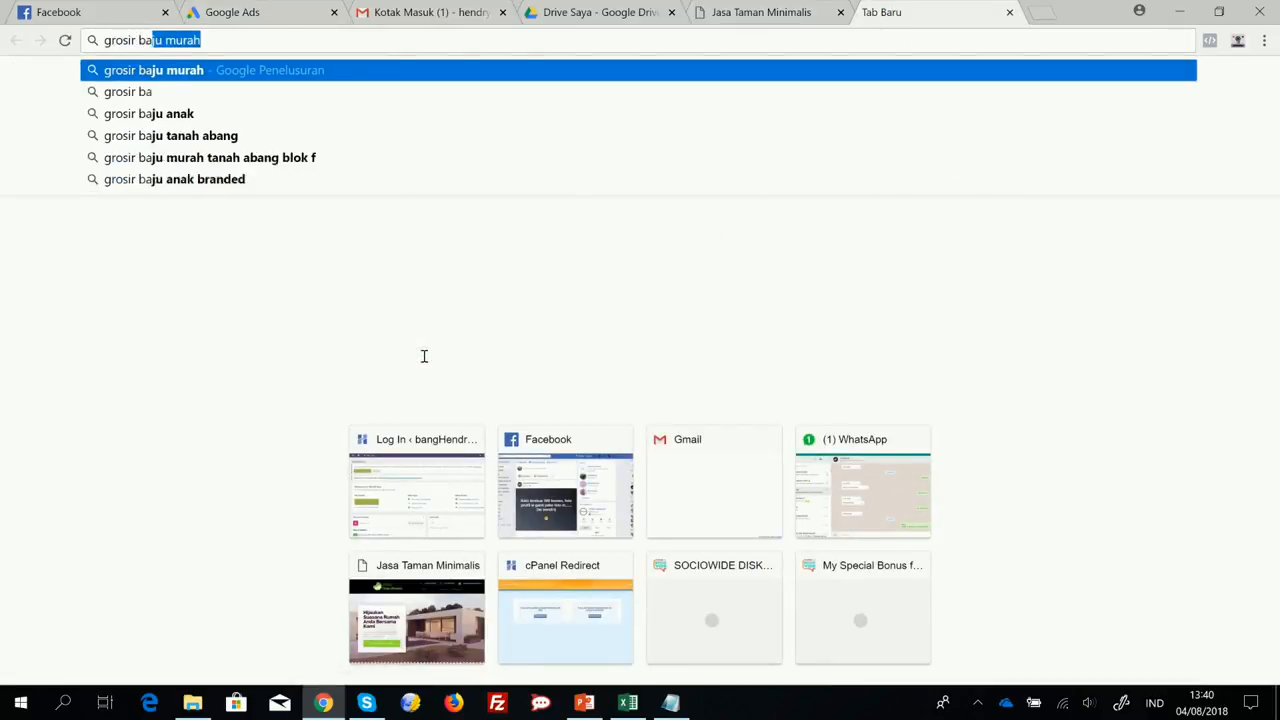
text(ju murah)
key(Return)
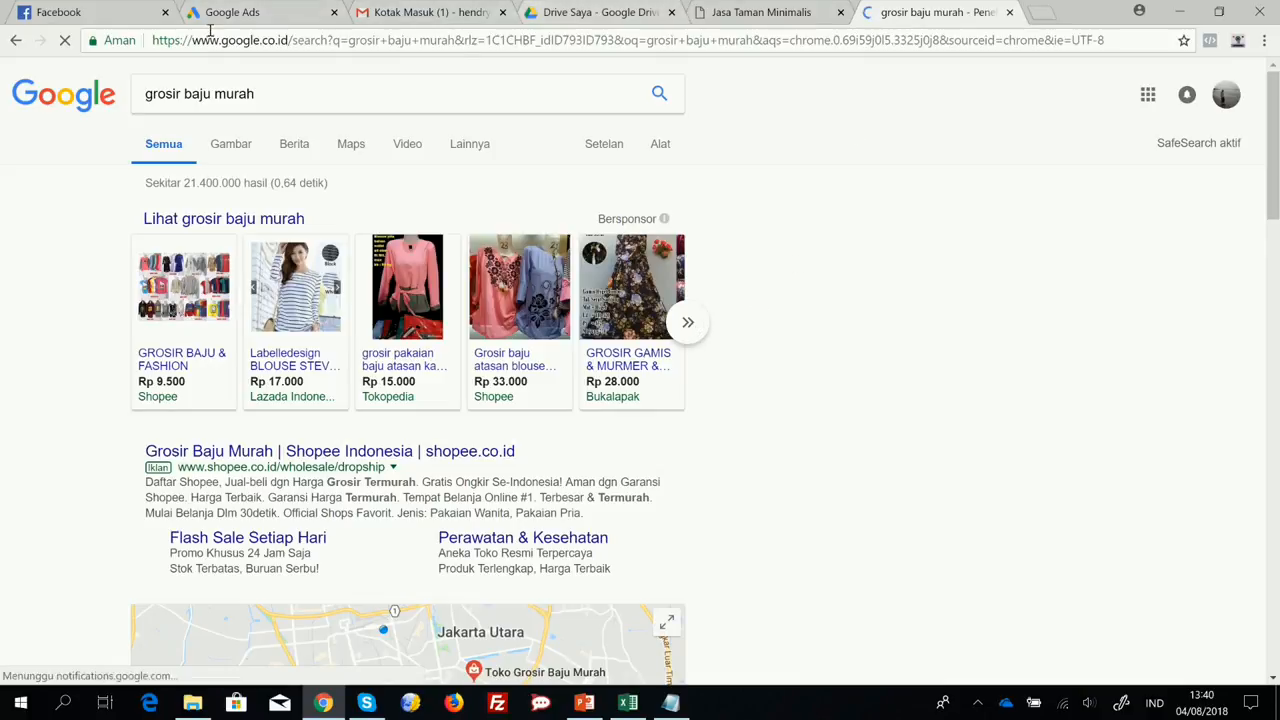
click(245, 13)
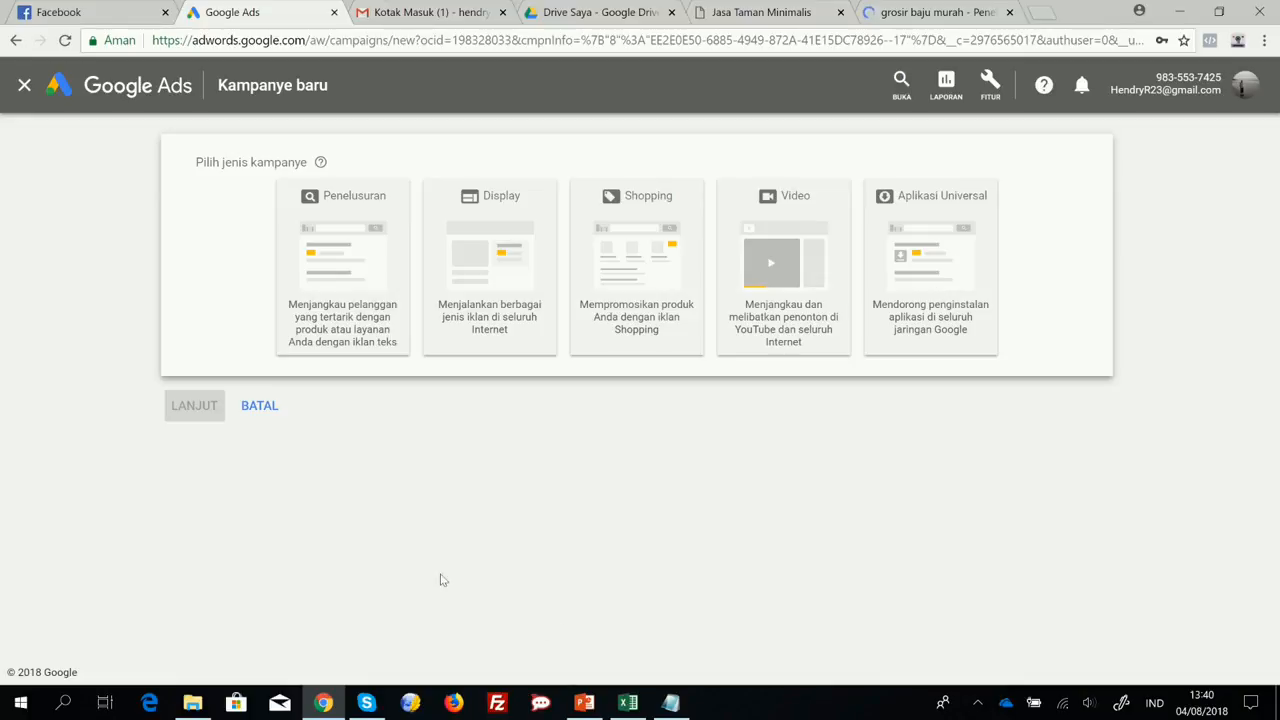
Choose Penelusuran as the campaign type, compare the available goals, and select Traffic situs as the main goal.
click(347, 275)
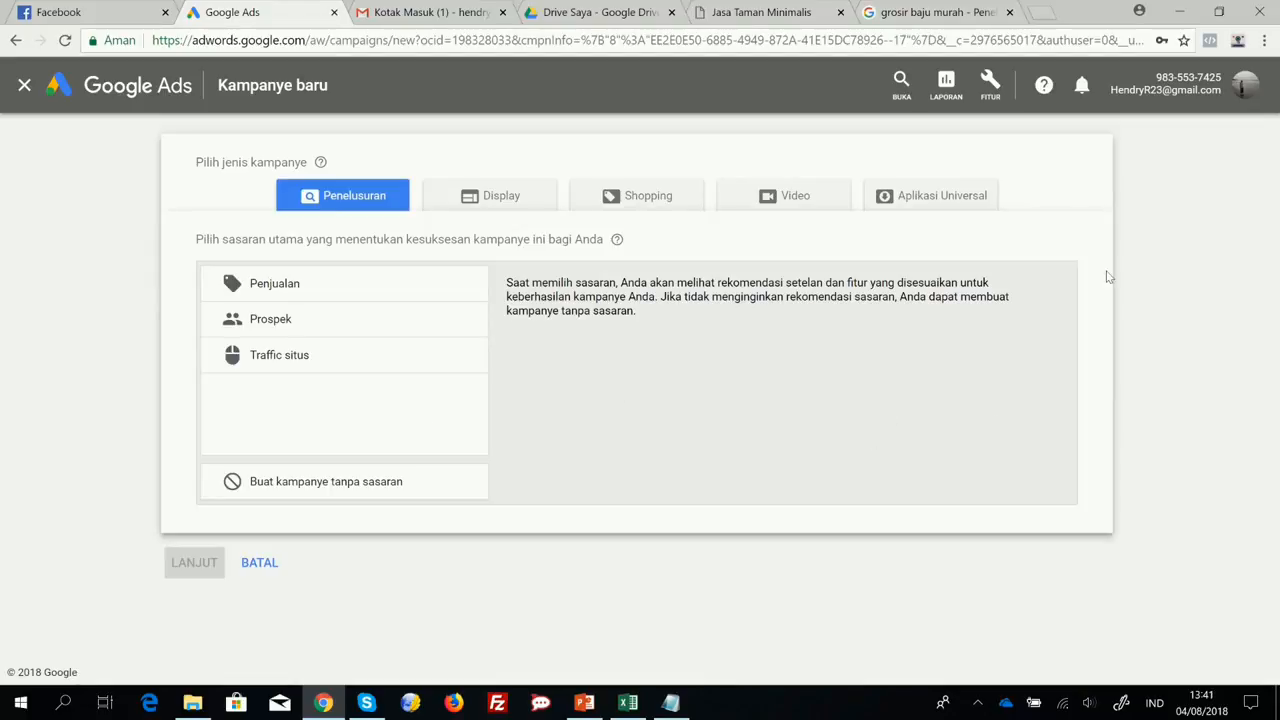
click(307, 284)
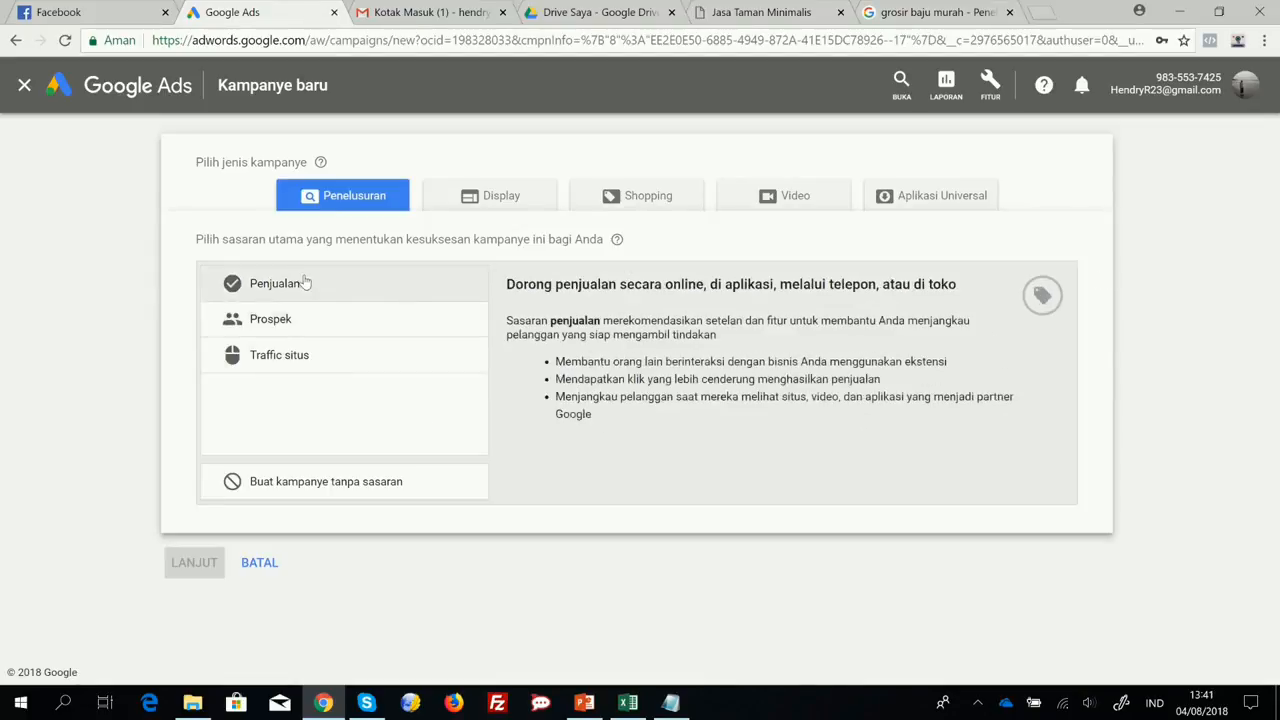
click(290, 357)
click(308, 318)
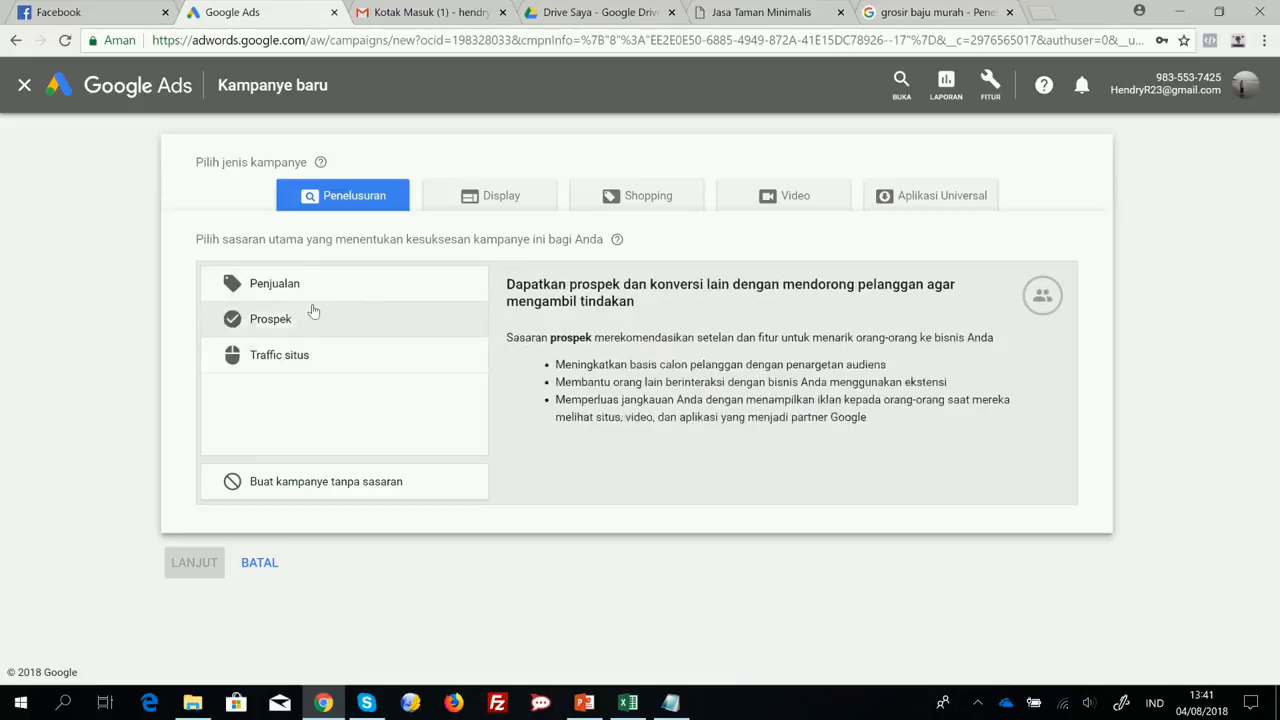
click(318, 292)
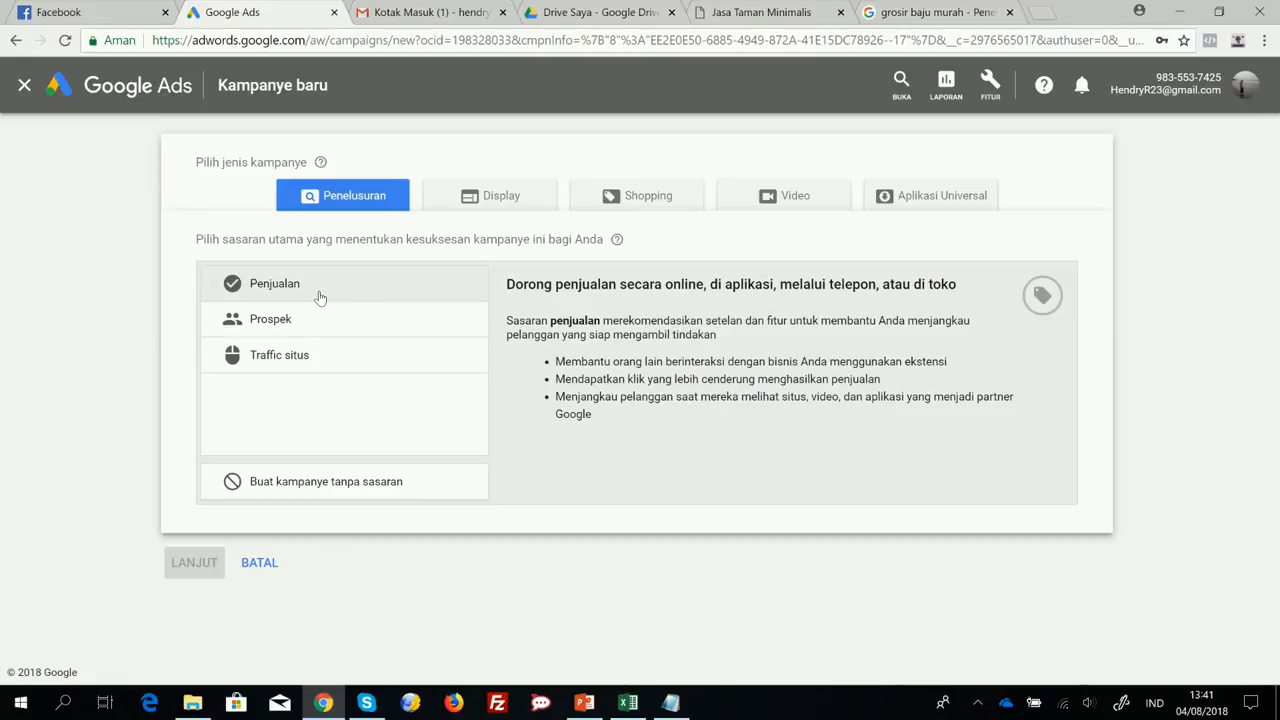
click(278, 320)
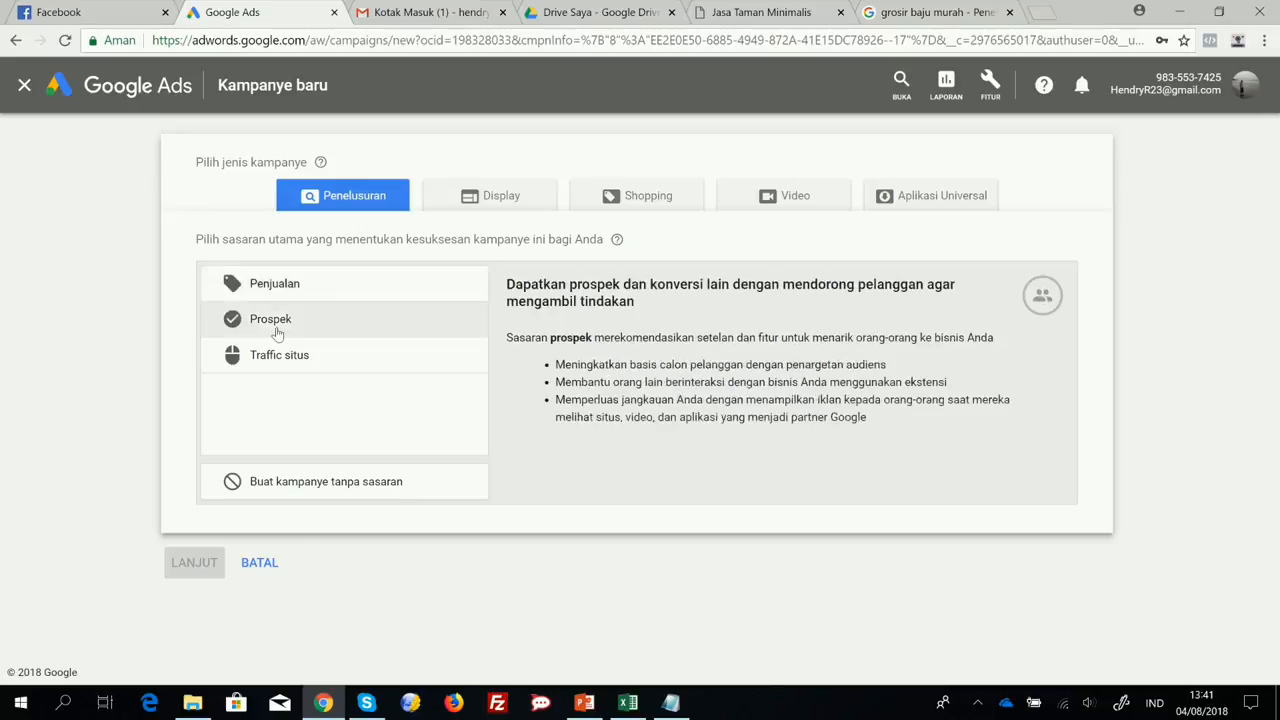
click(278, 360)
click(317, 296)
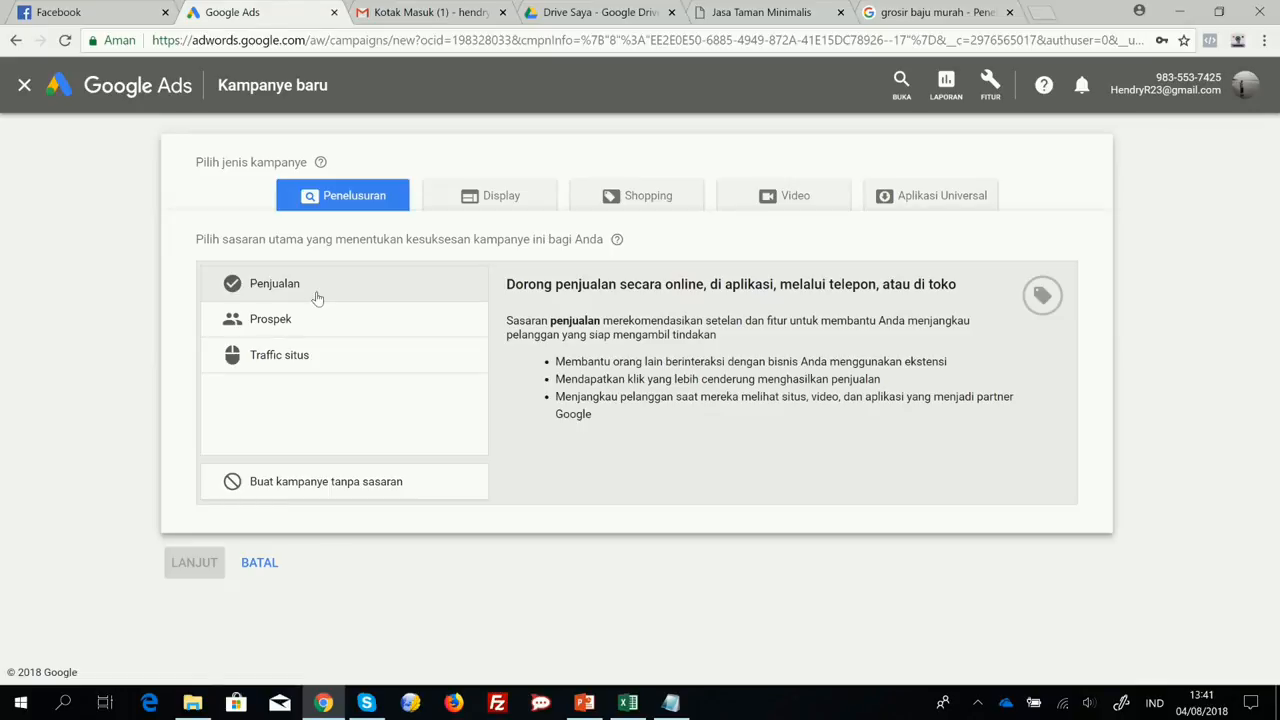
click(302, 318)
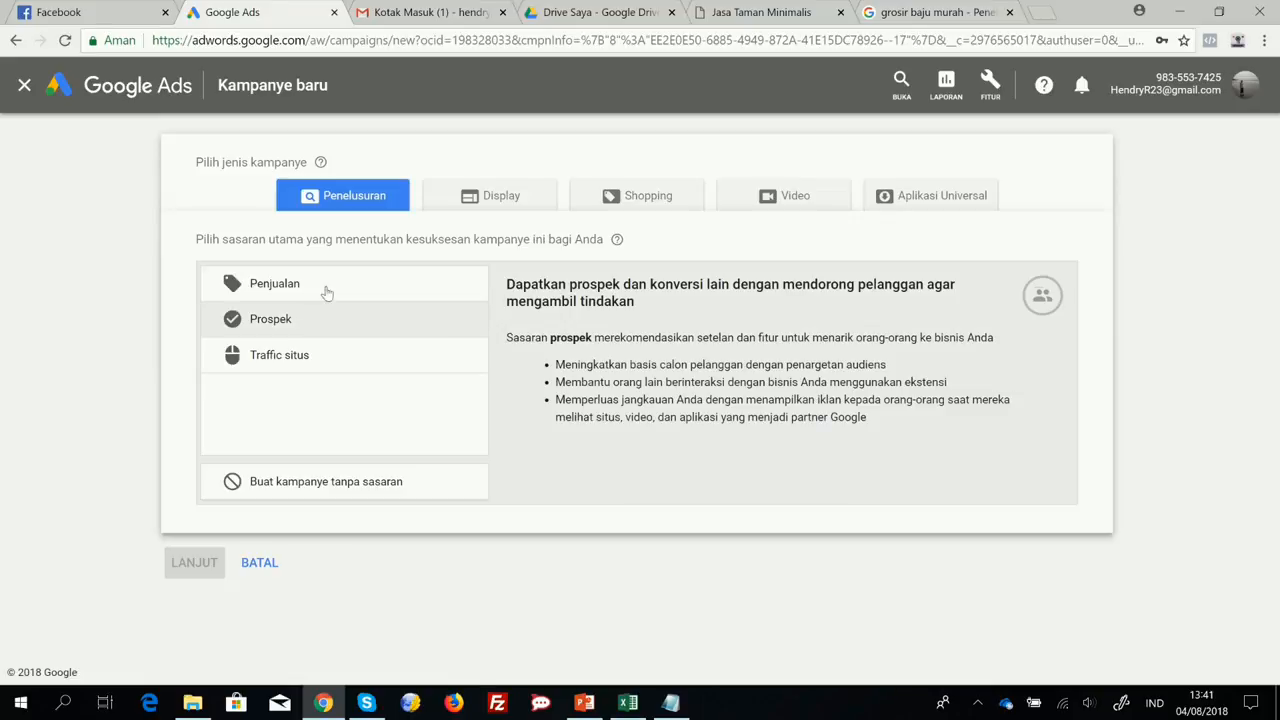
click(290, 366)
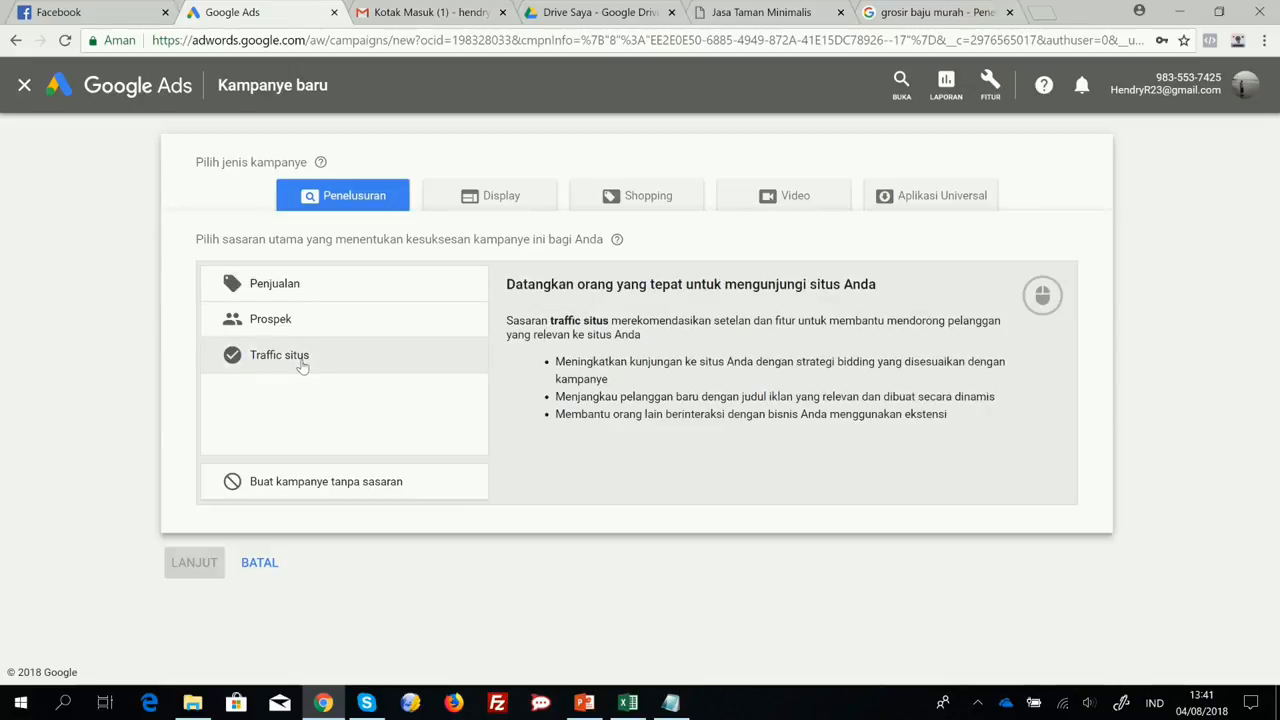
click(302, 367)
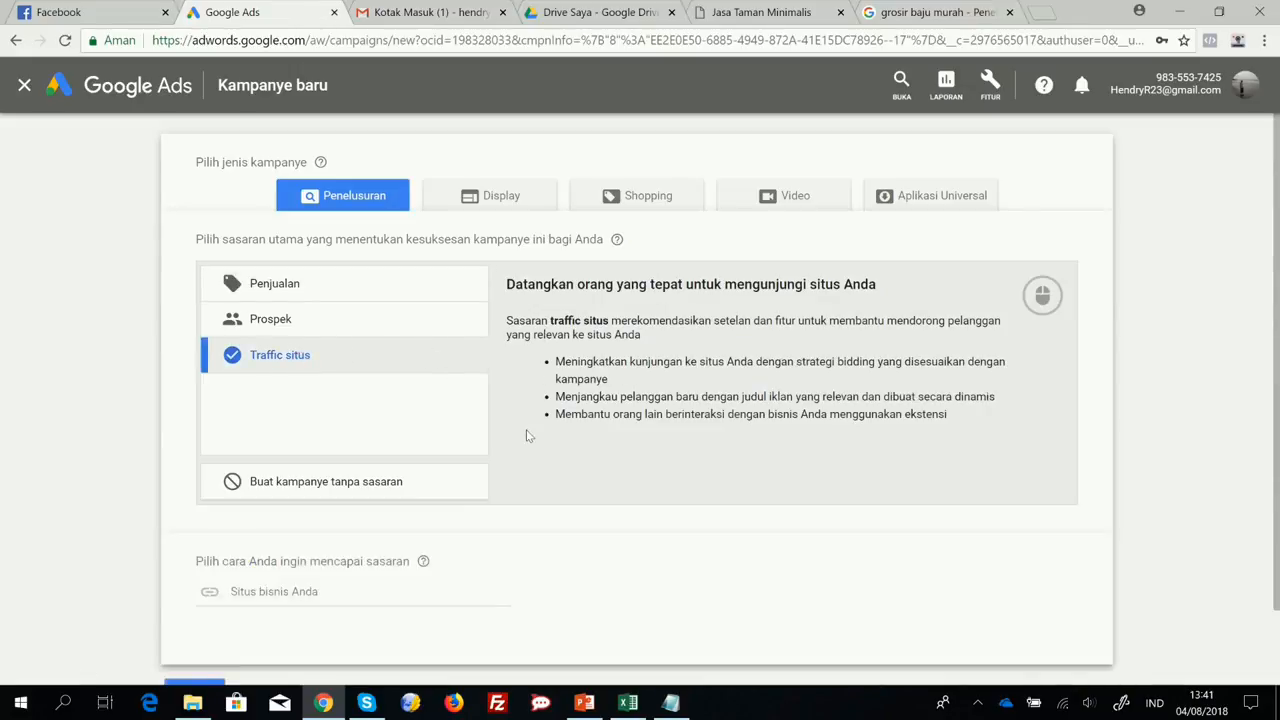
scroll(527, 437, down, 1)
scroll(516, 438, up, 1)
scroll(516, 438, down, 1)
click(237, 505)
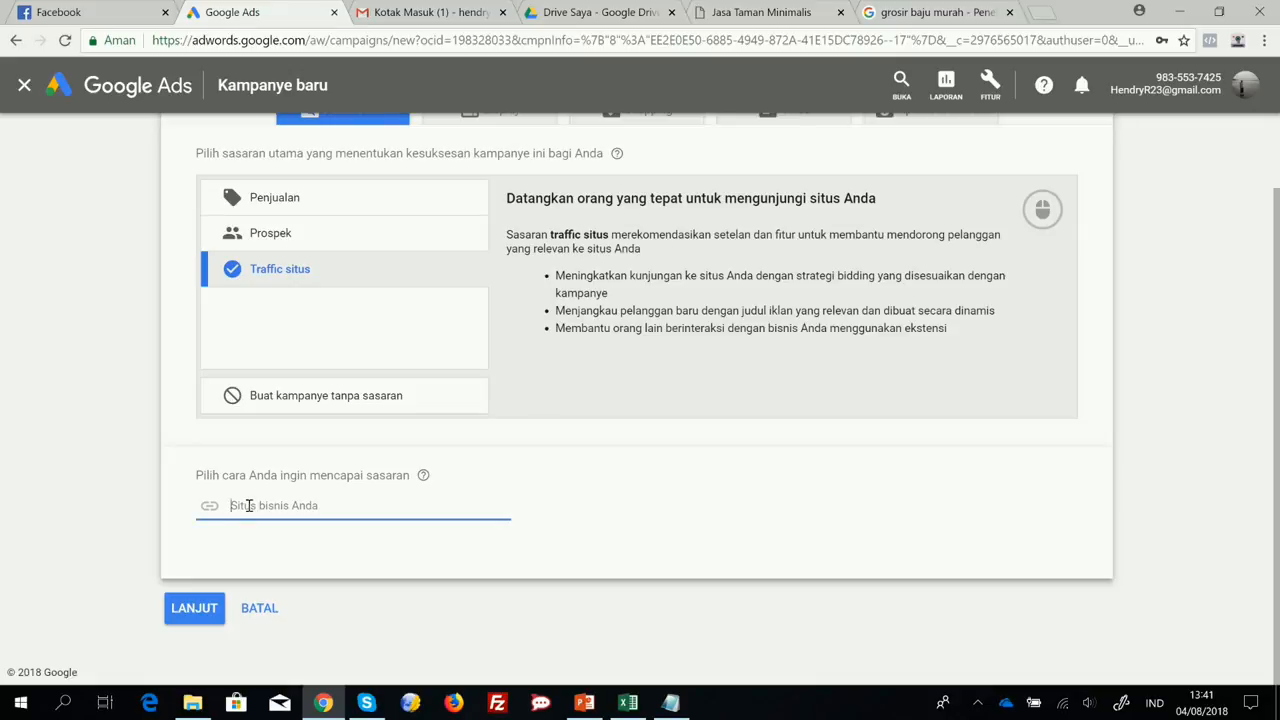
click(760, 16)
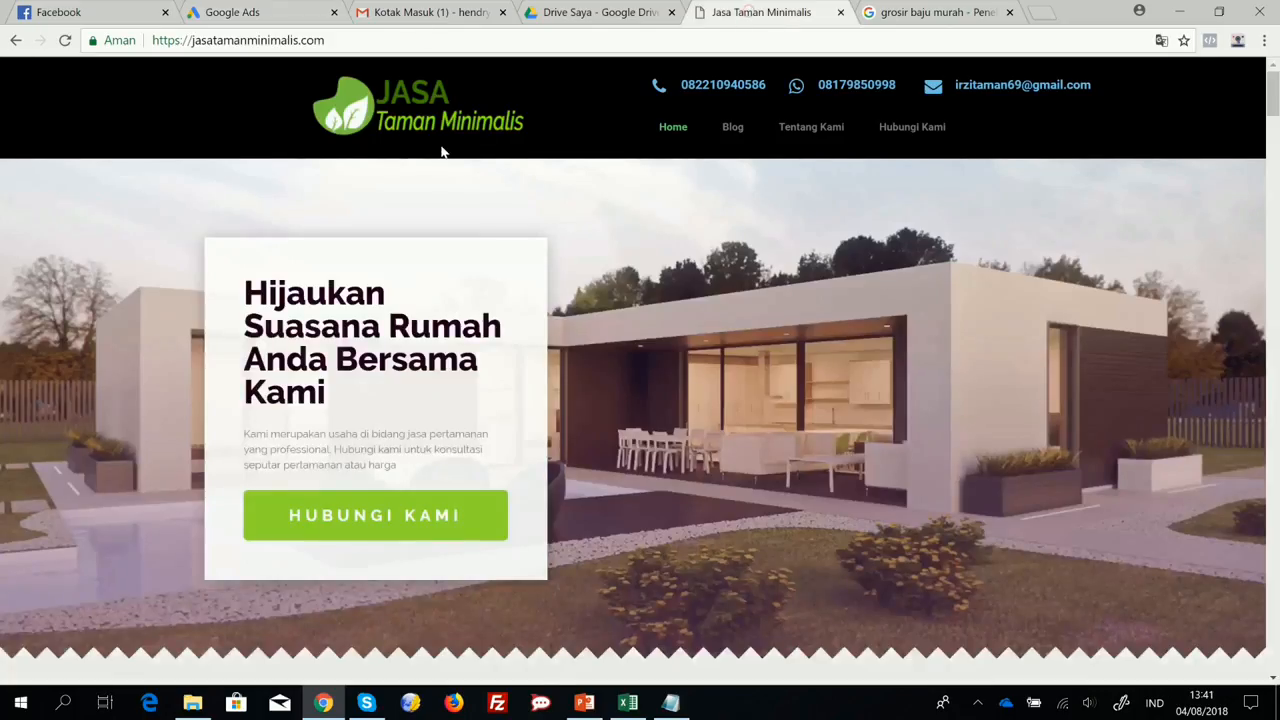
click(400, 45)
key(ctrl+c)
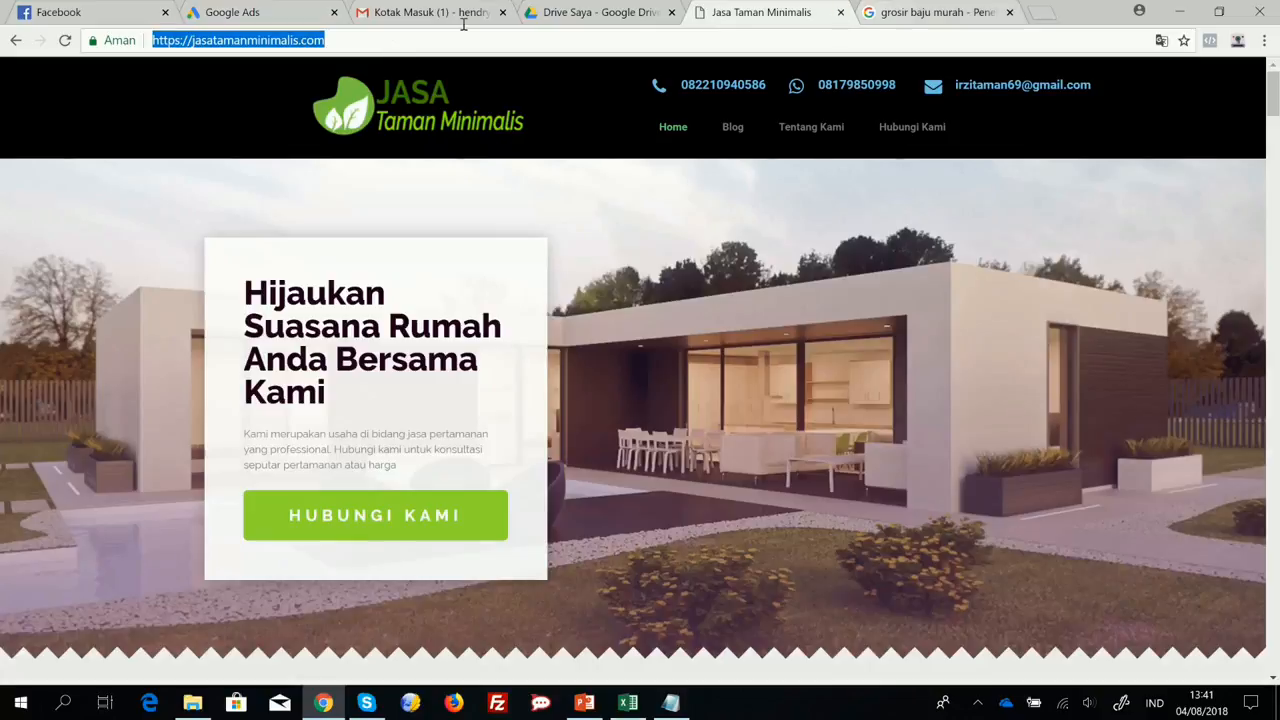
click(245, 16)
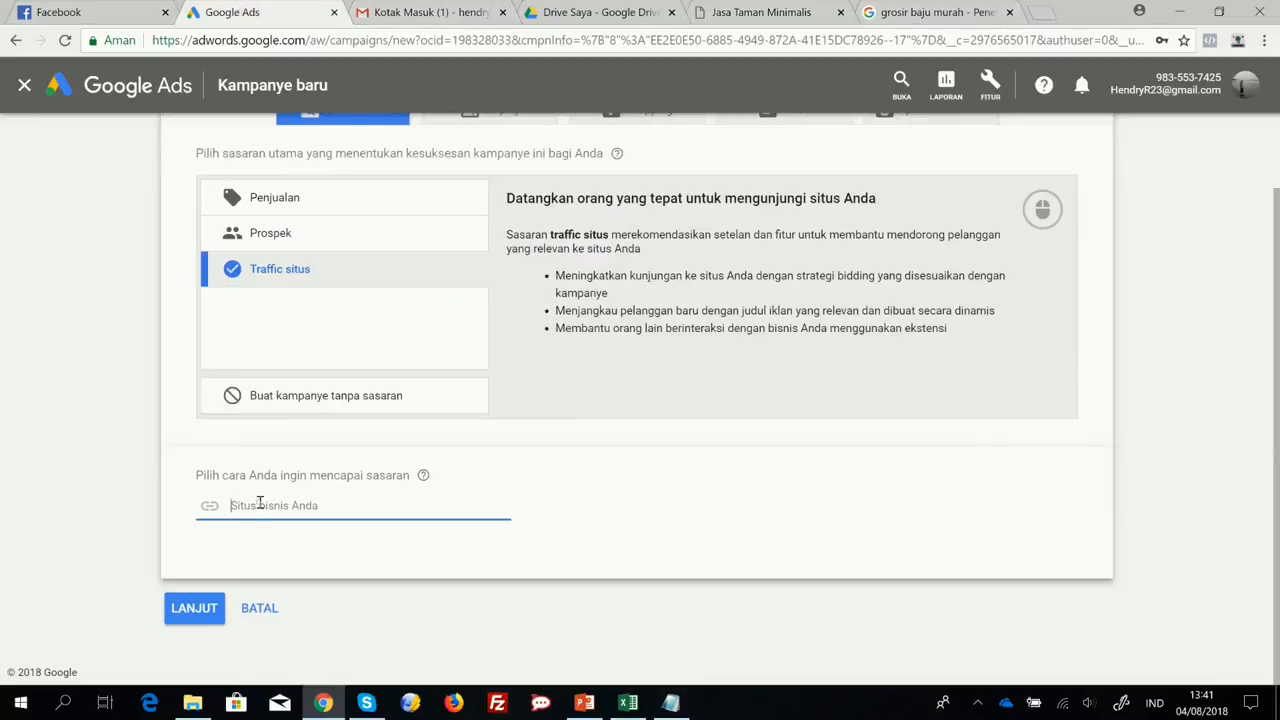
key(ctrl+v)
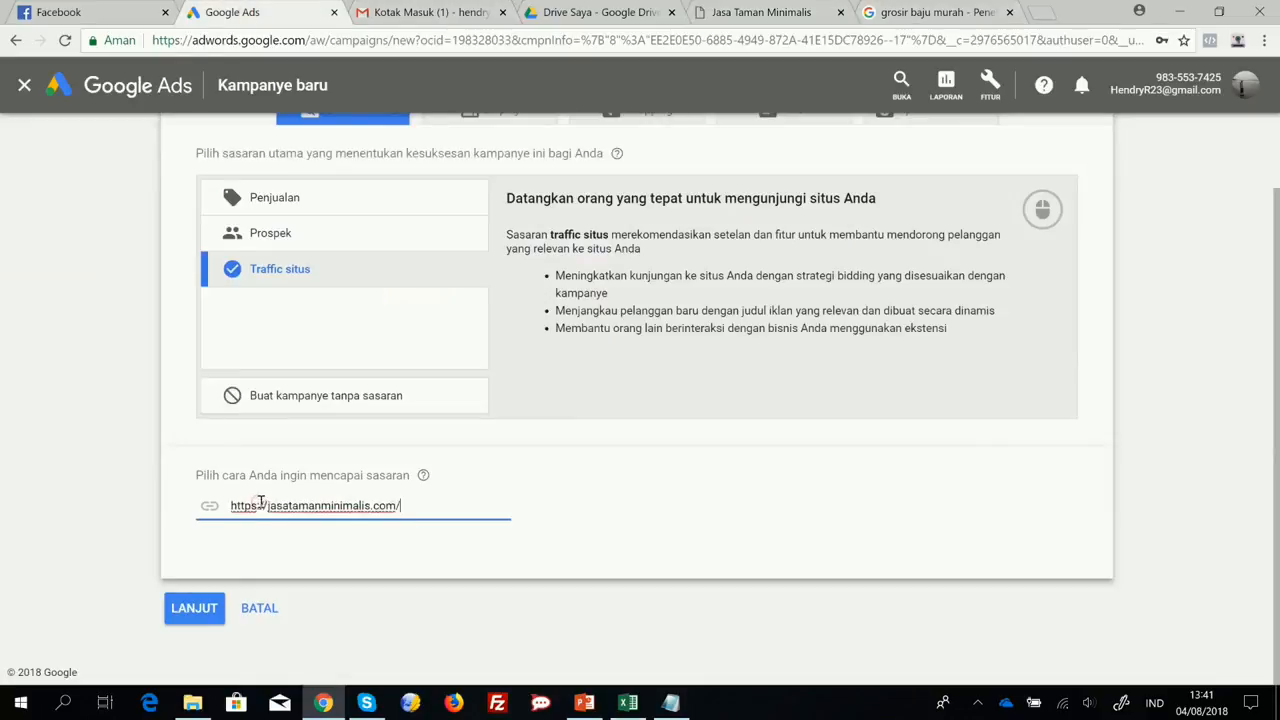
click(183, 618)
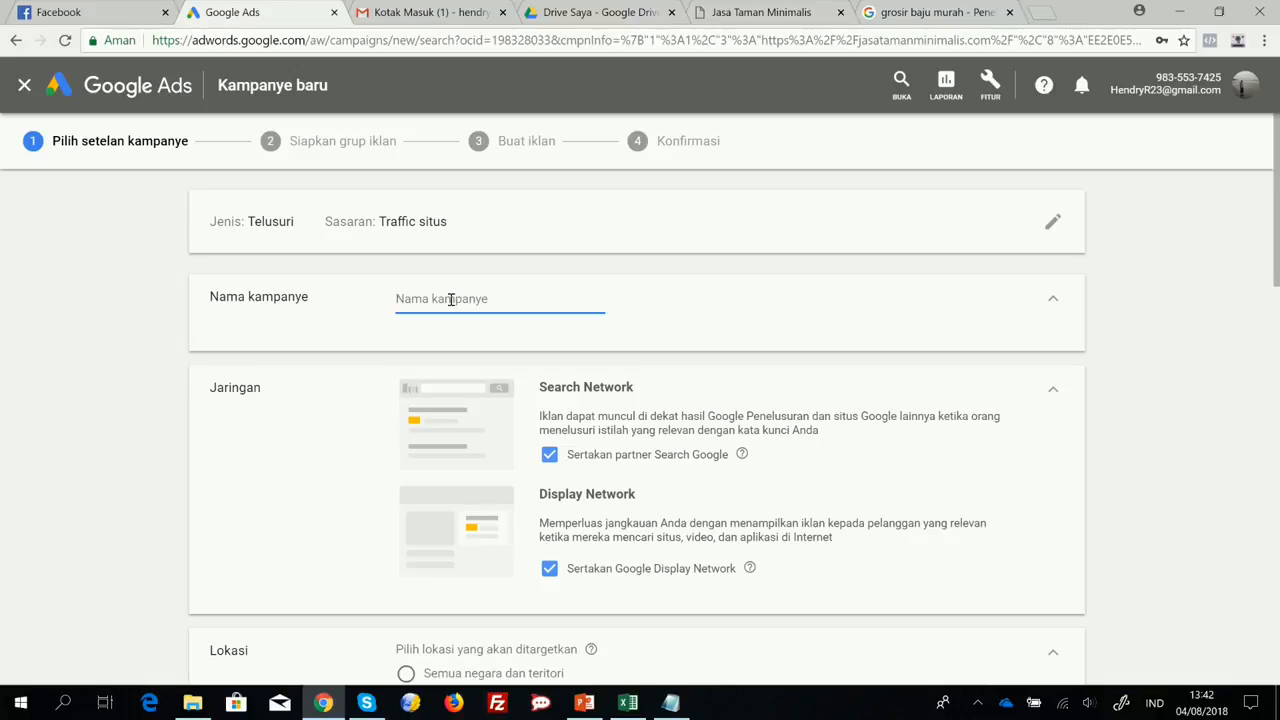
Name the campaign "Taman Minimalis #1".
text(Taman Minimalis #1)
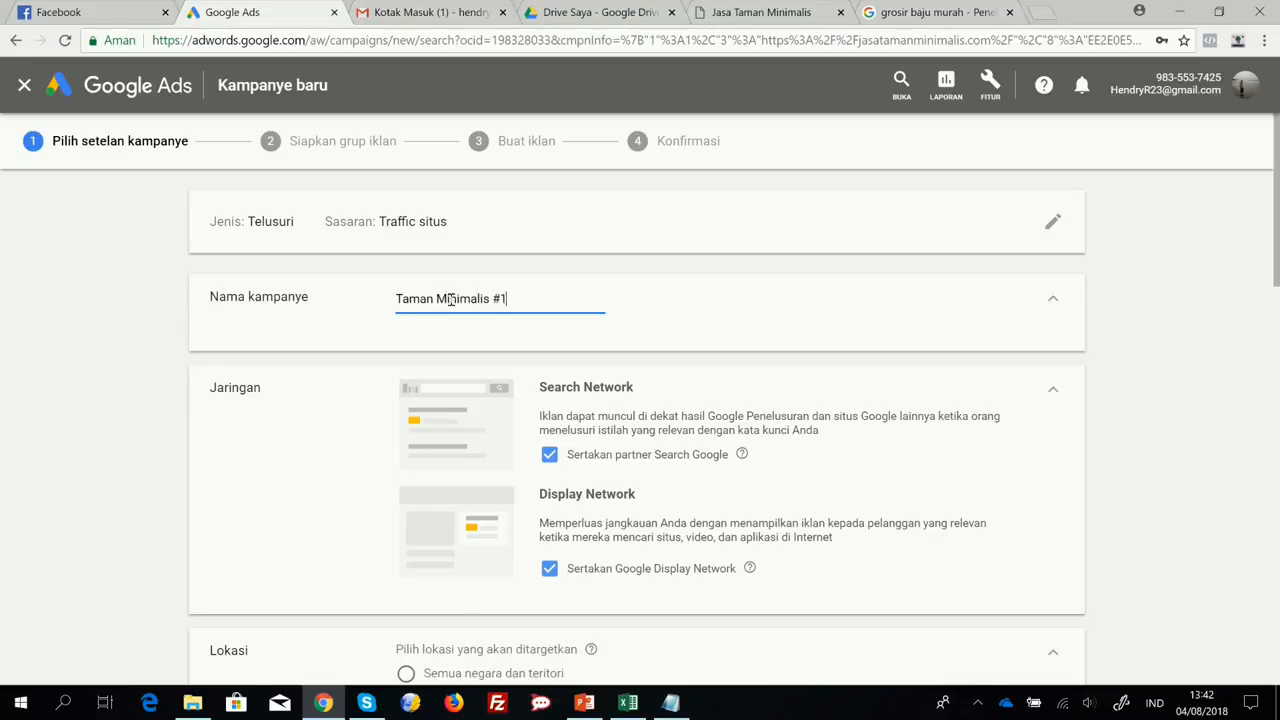
click(712, 284)
Examine the campaign's network, location, language and budget settings.
scroll(712, 285, down, 2)
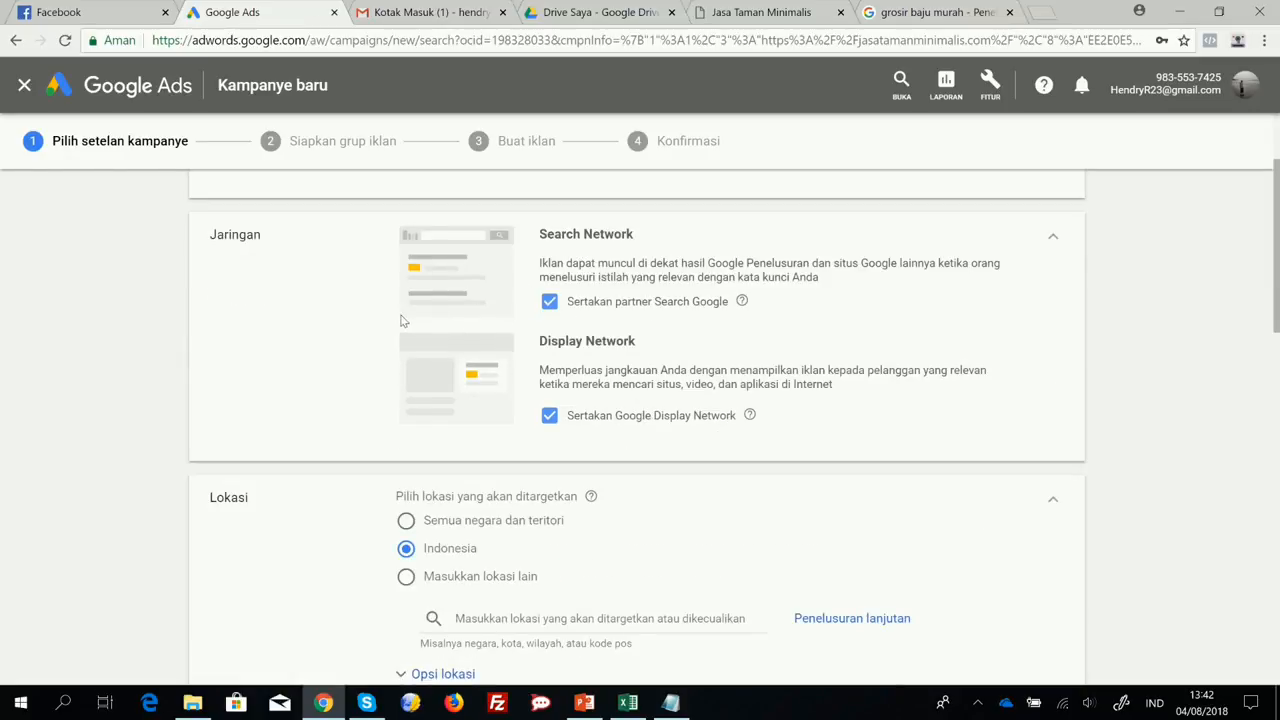
scroll(479, 318, up, 2)
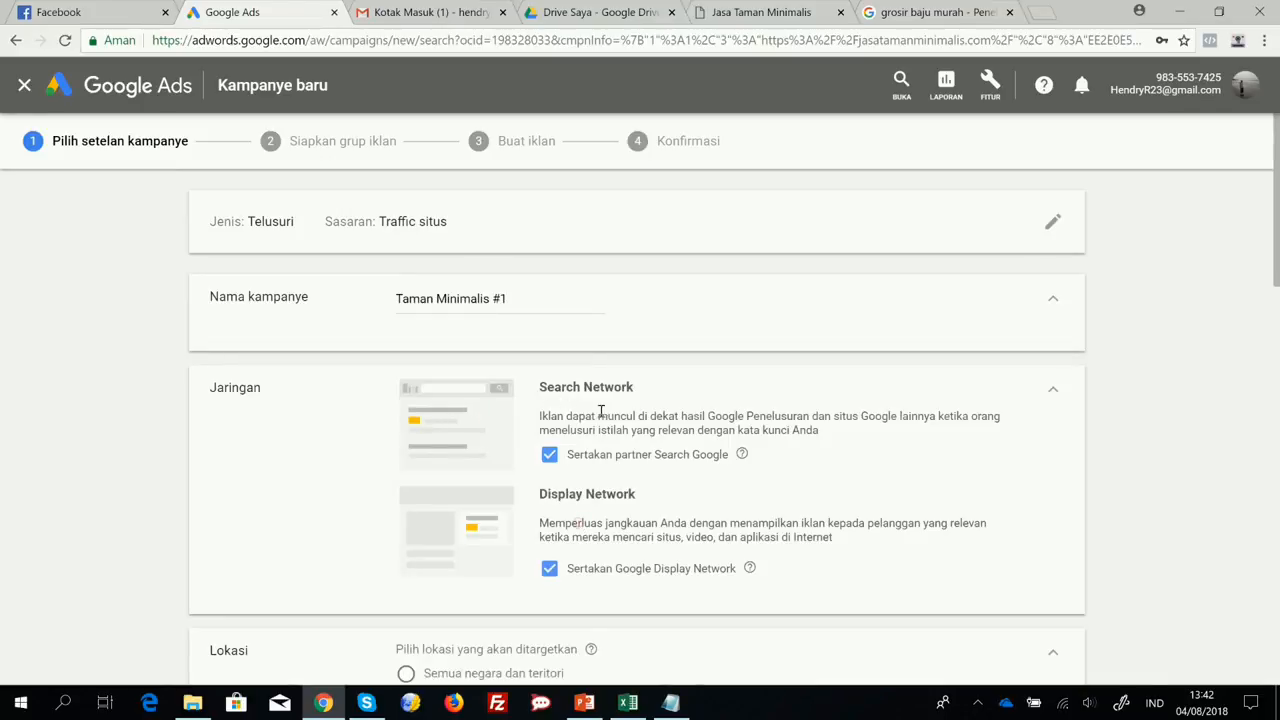
scroll(640, 540, down, 5)
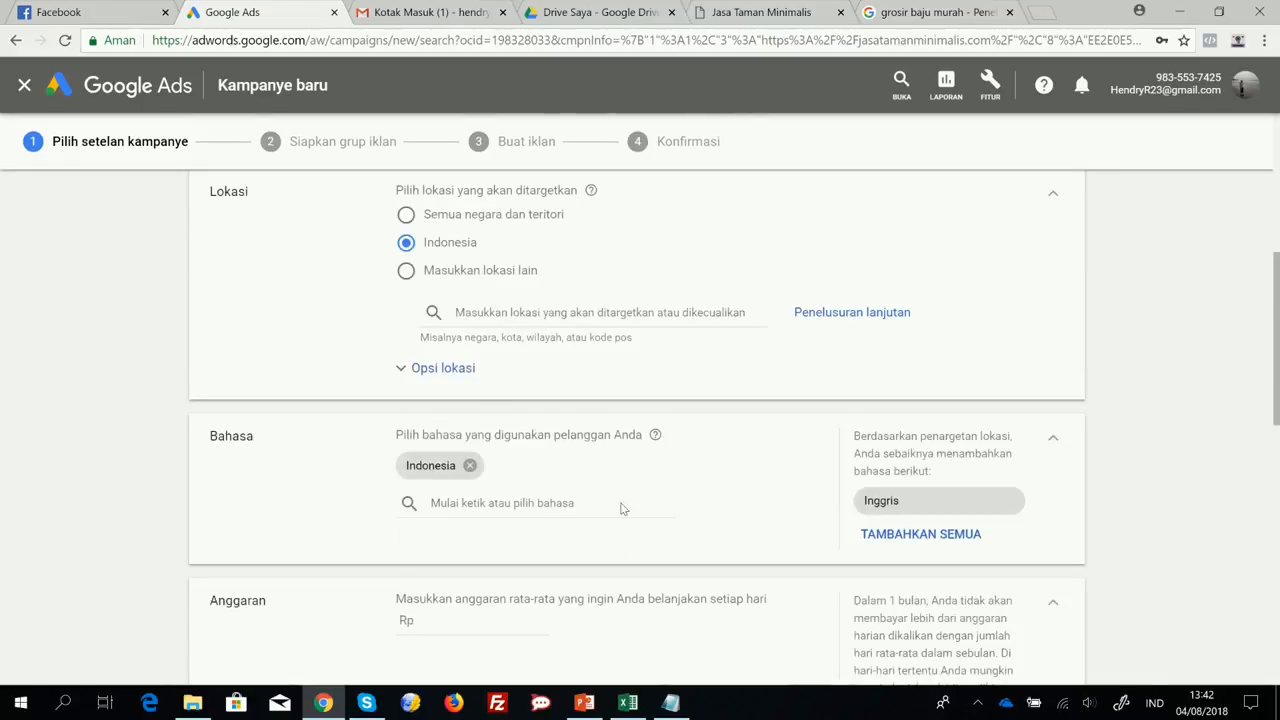
scroll(613, 482, up, 3)
scroll(610, 484, up, 2)
scroll(609, 483, down, 5)
scroll(620, 309, up, 3)
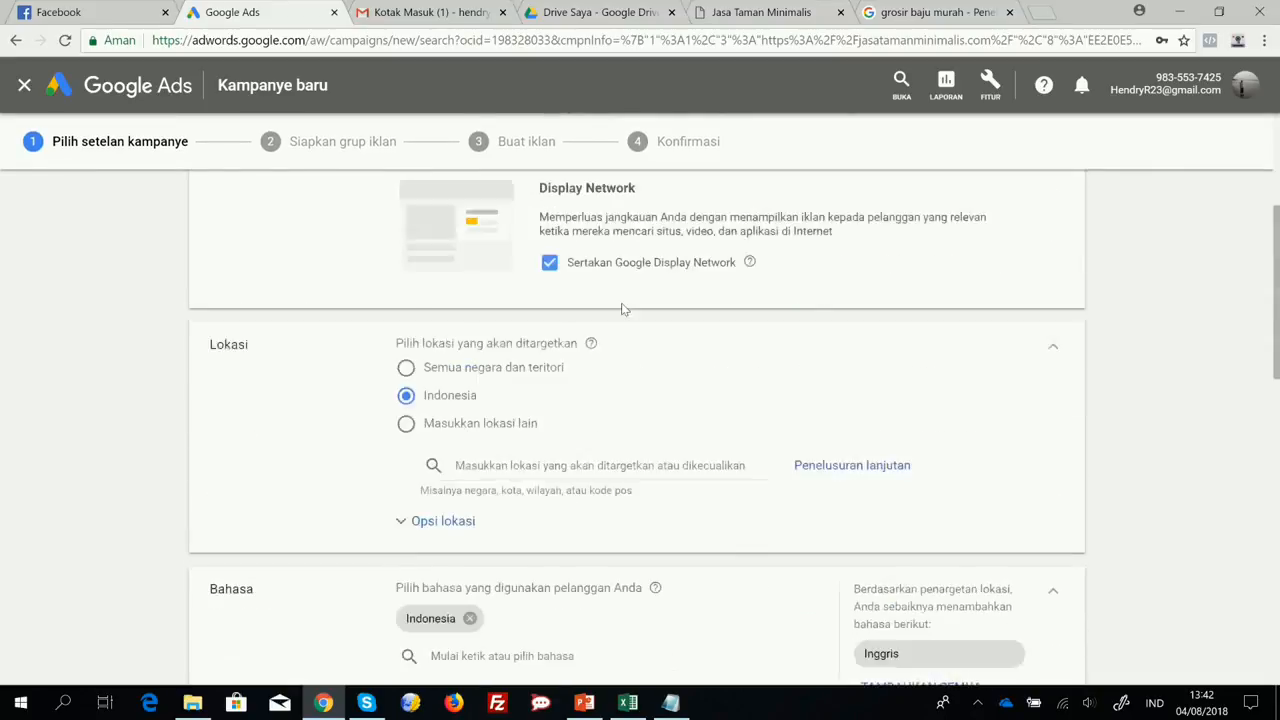
scroll(480, 490, down, 2)
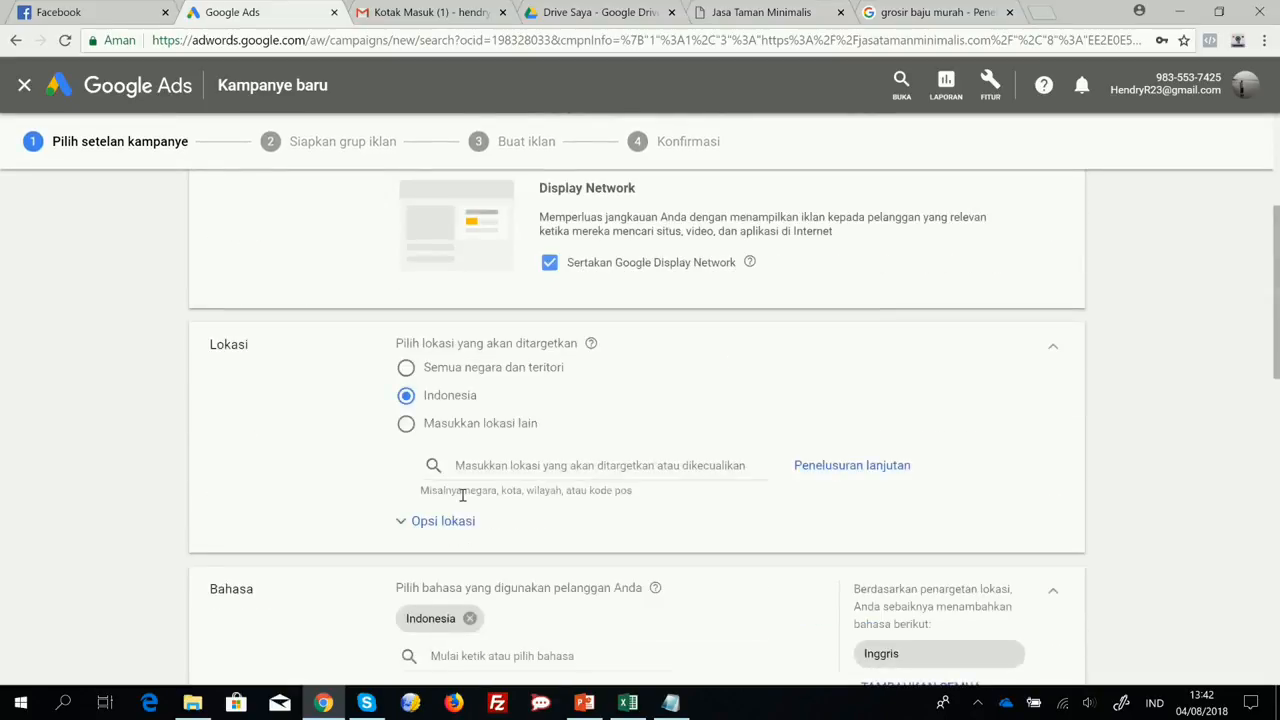
Switch the location targeting to custom locations and target the province Daerah Khusus Ibukota Jakarta, Indonesia.
click(405, 424)
click(632, 463)
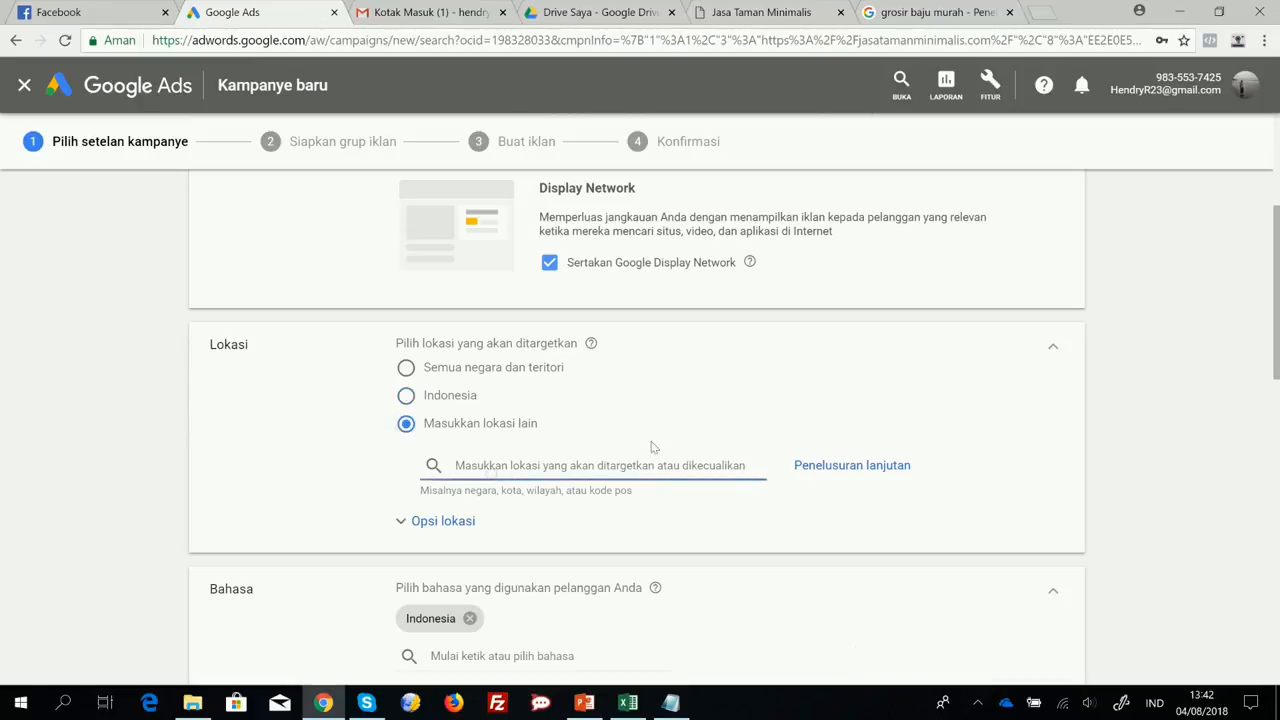
text(jakarta)
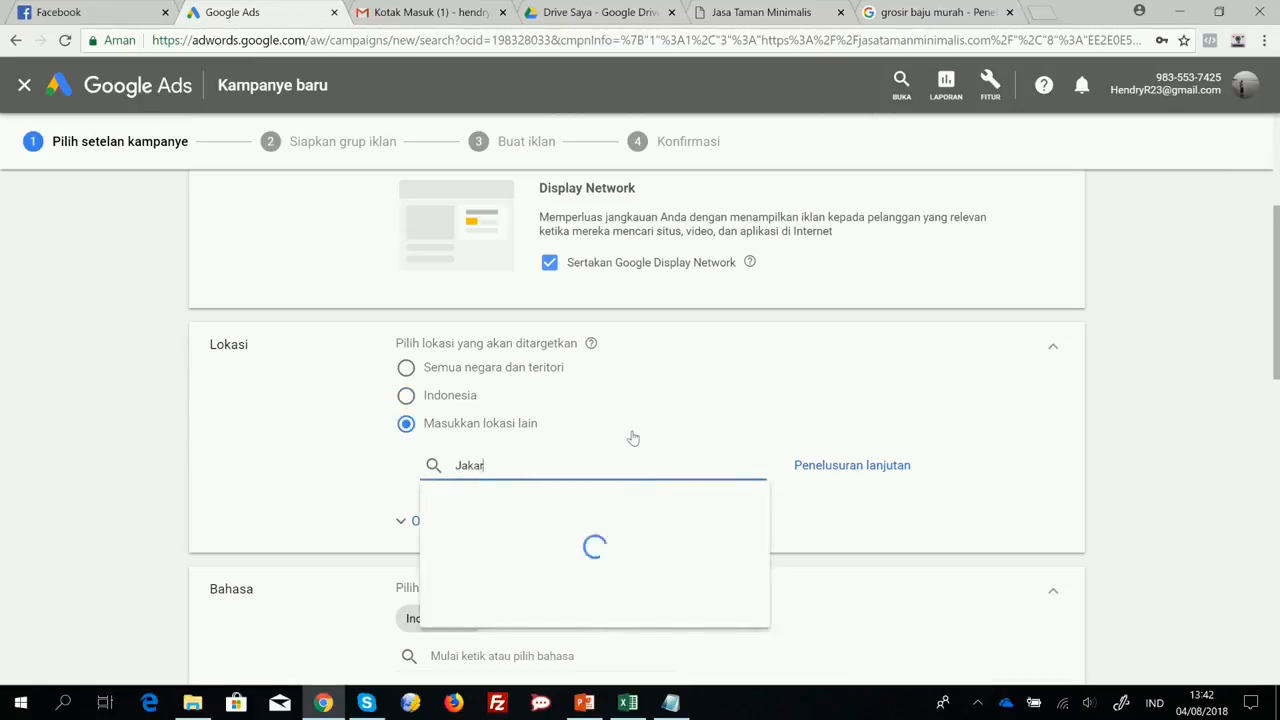
text(a)
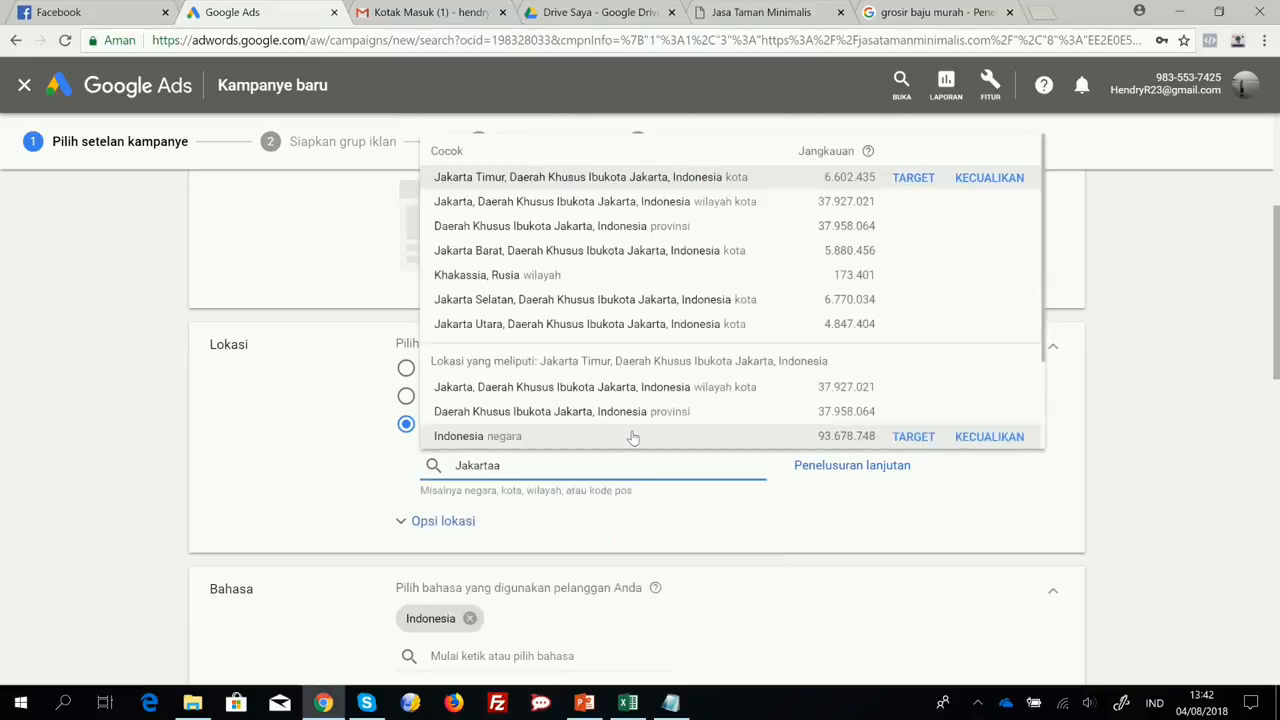
click(518, 228)
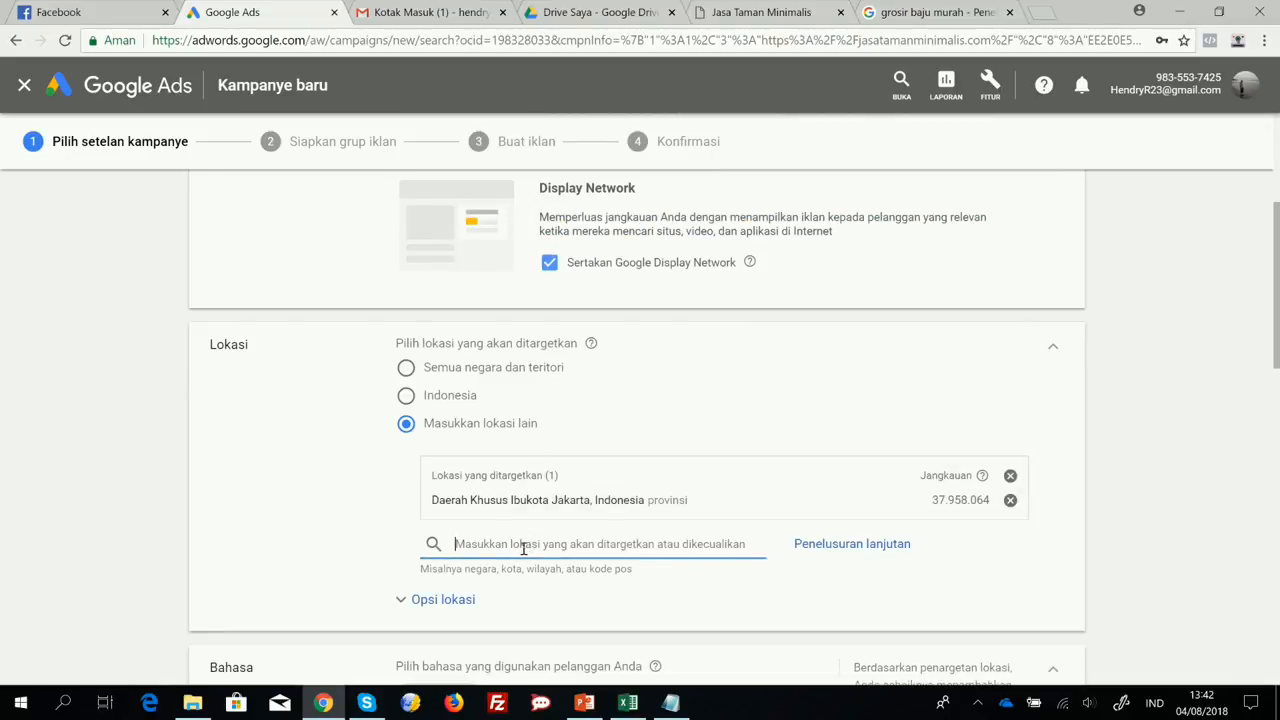
Add the city Bekasi, Jawa Barat, Indonesia to the campaign's targeted locations.
text(Bekasi)
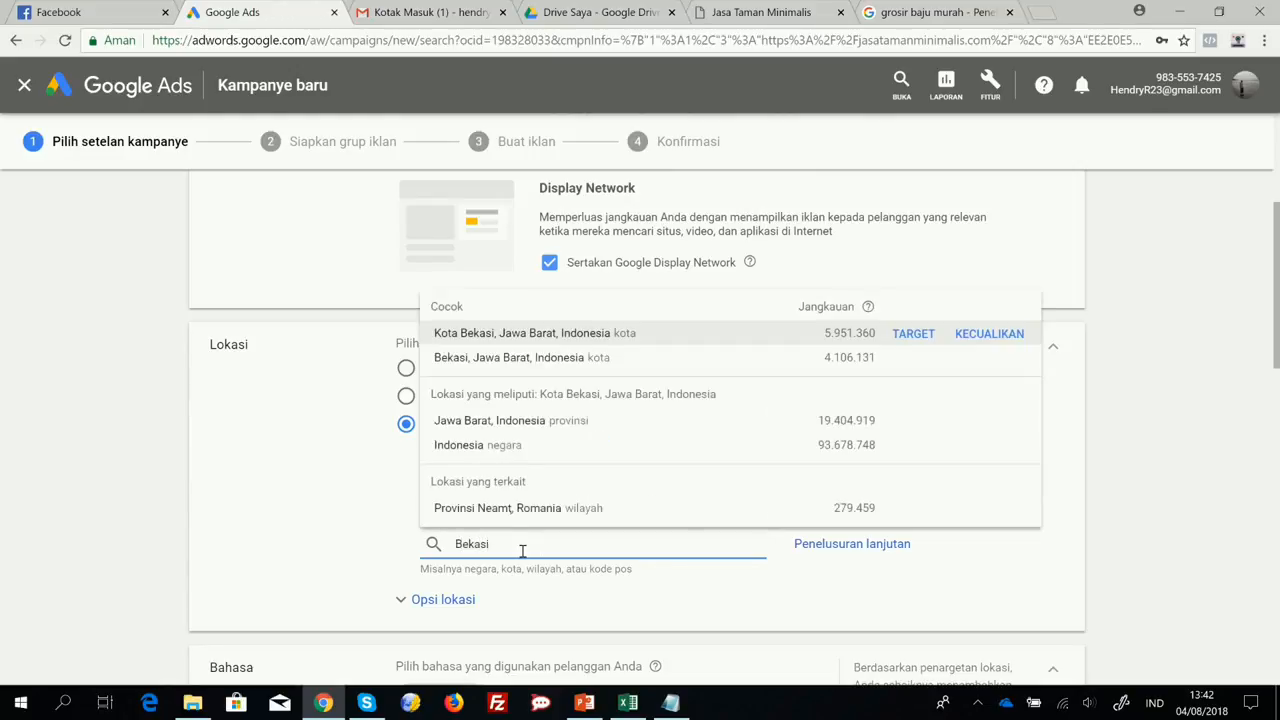
click(497, 357)
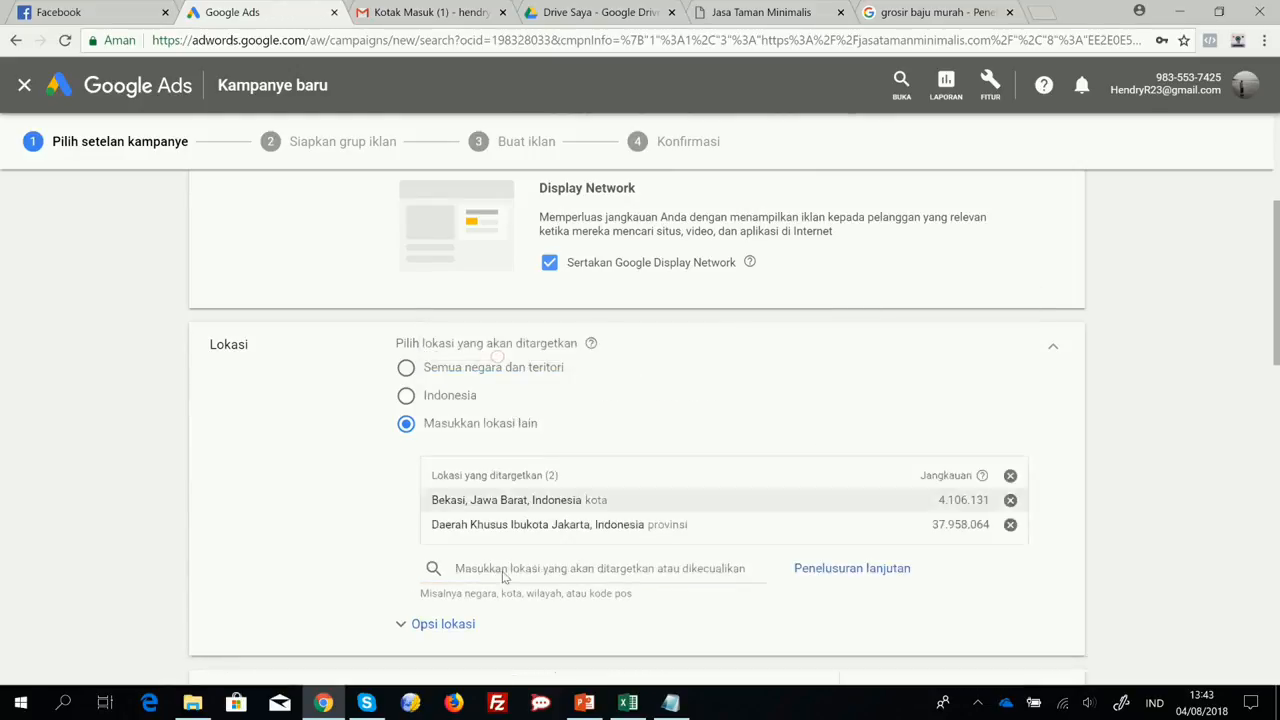
Search the available target locations for Bogor and Depok.
text(Bogor)
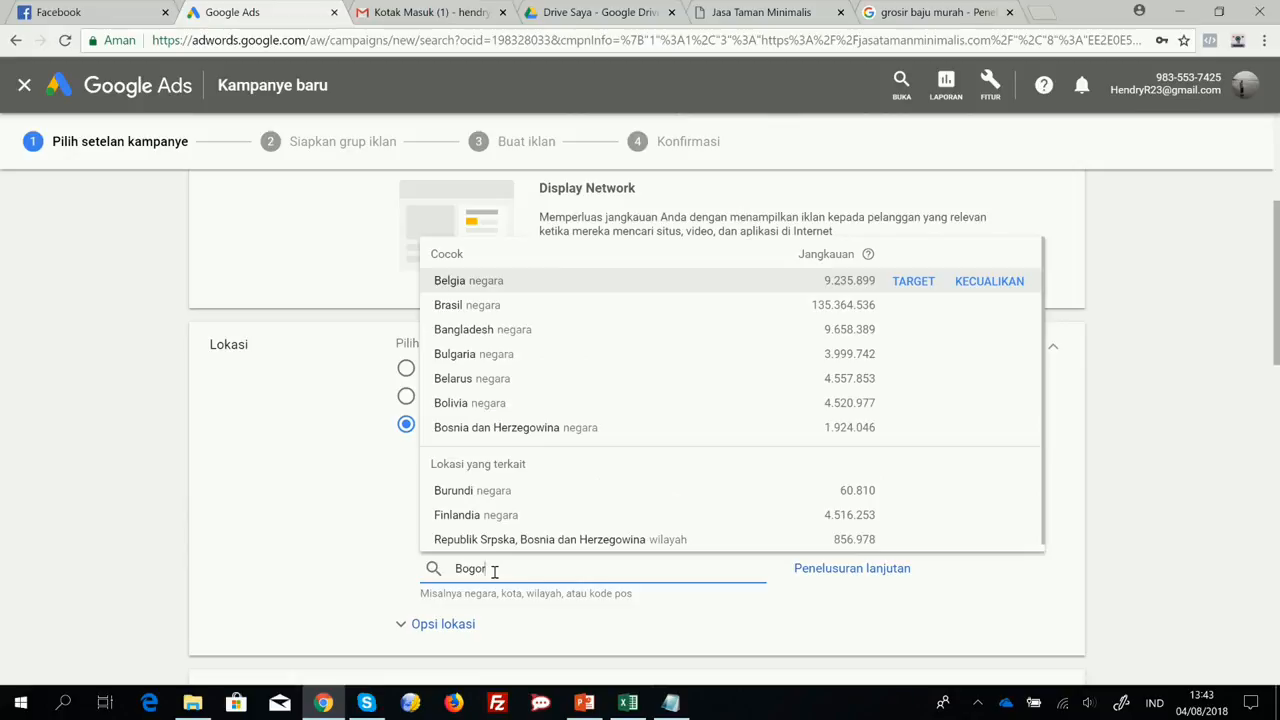
scroll(553, 491, down, 1)
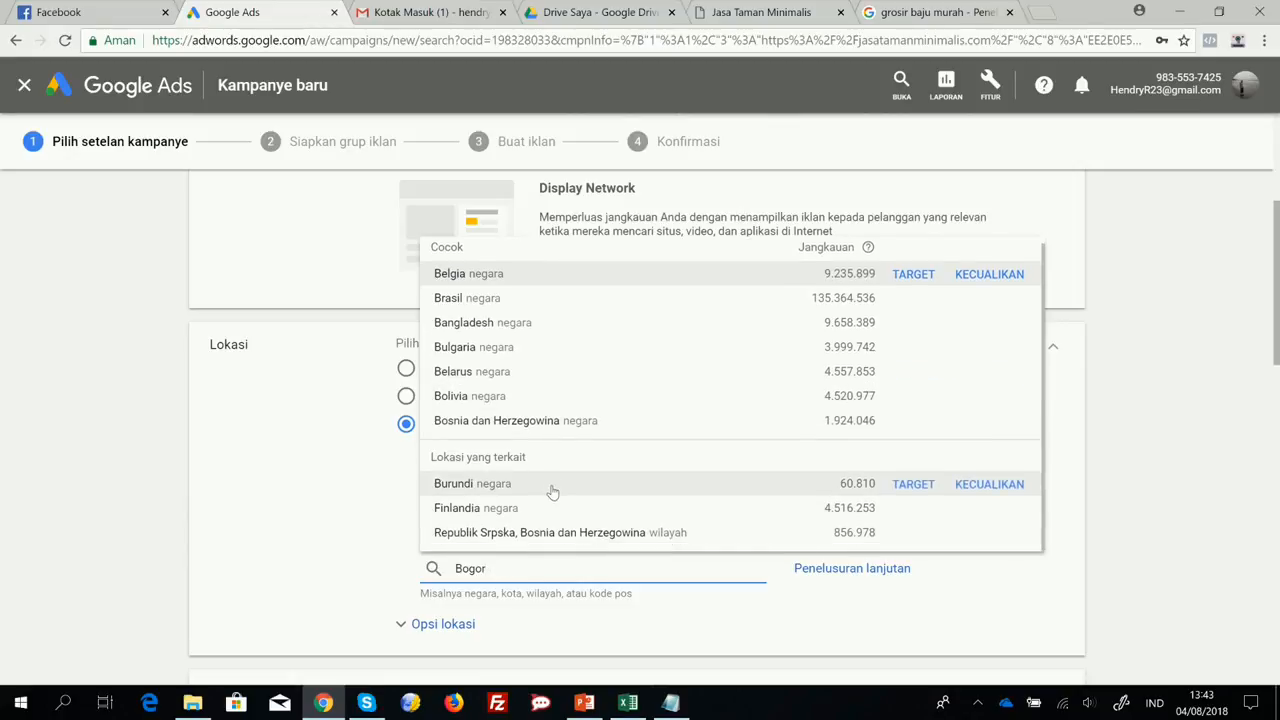
scroll(553, 495, up, 1)
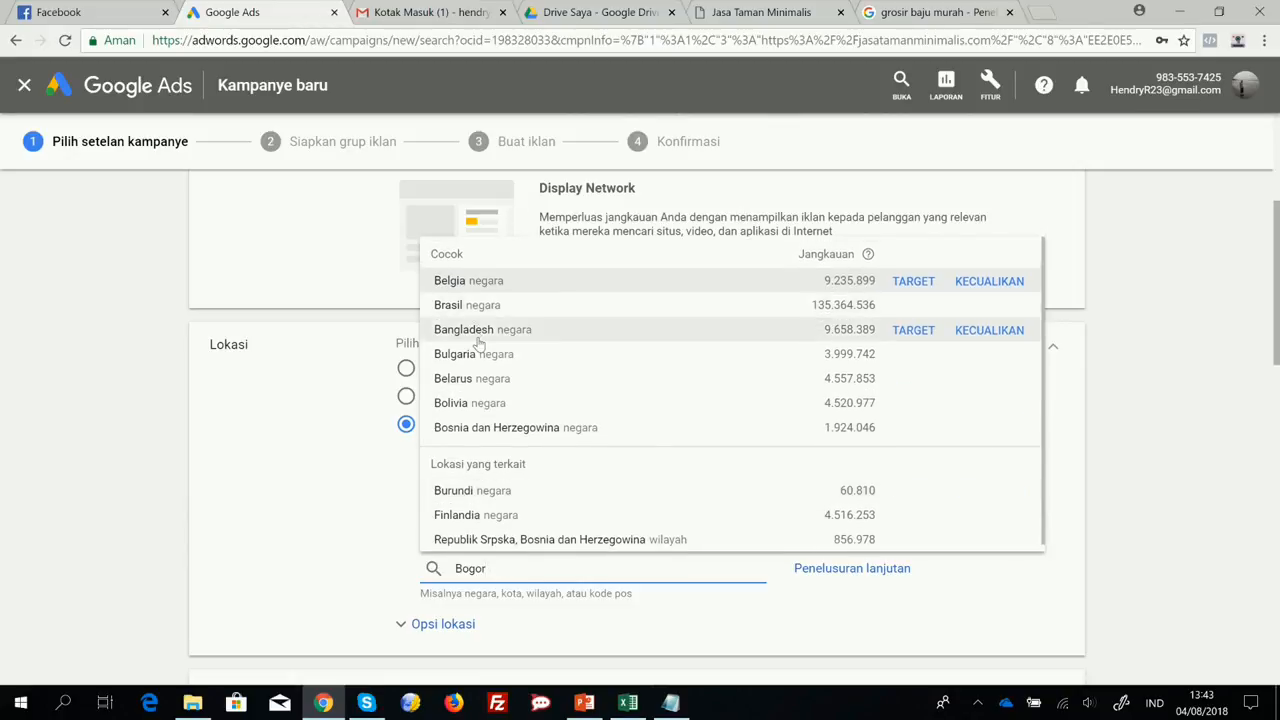
scroll(503, 408, down, 1)
double_click(487, 569)
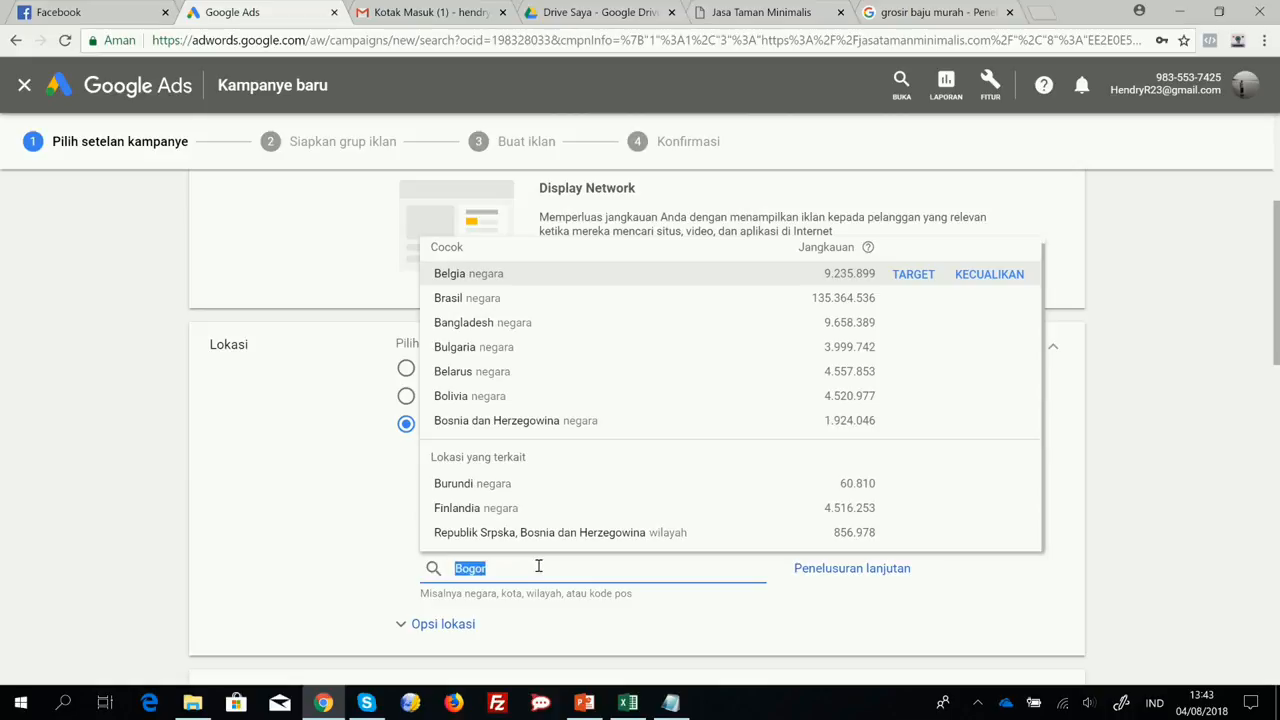
text(Depok)
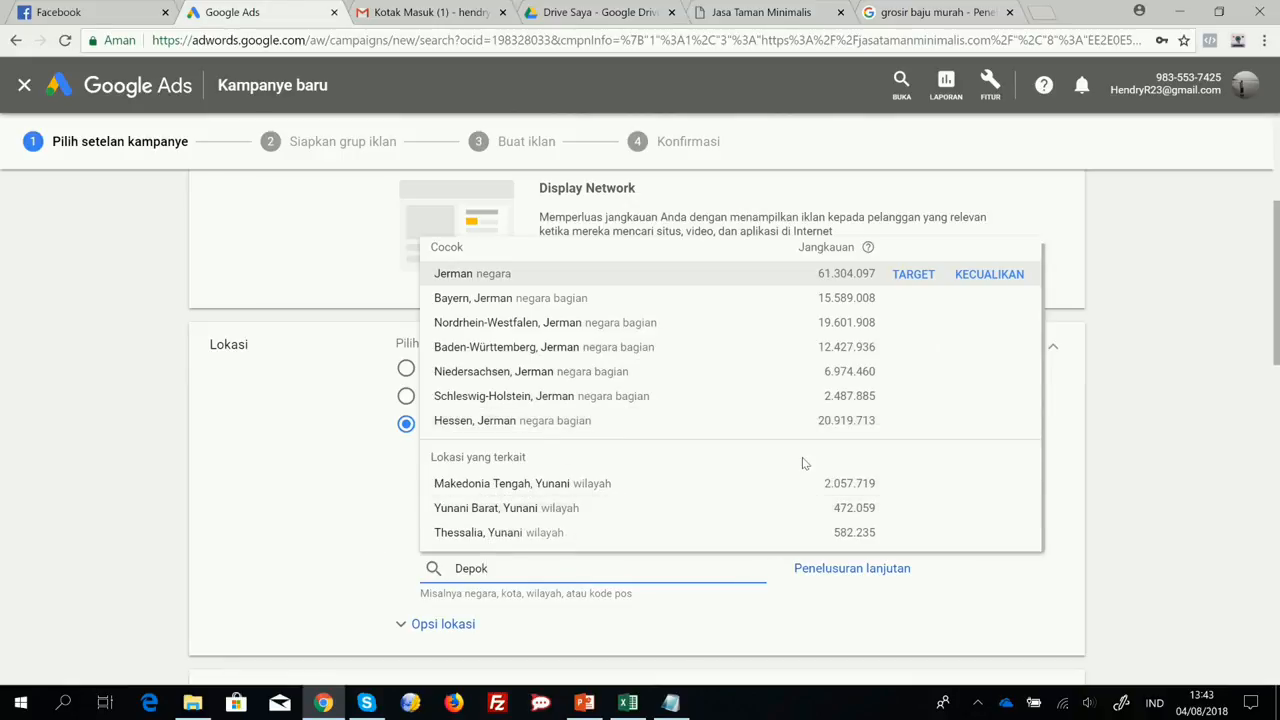
click(346, 581)
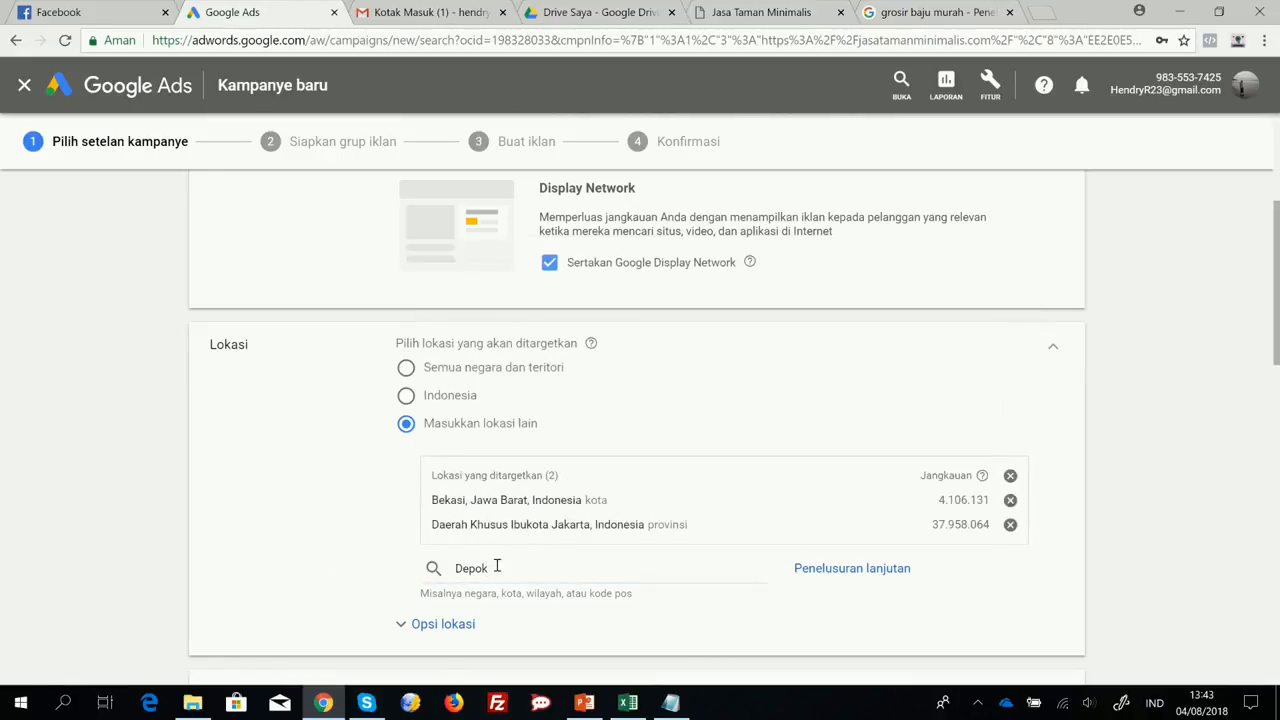
Examine the location options for targeting and excluding people, and collapse them when finished.
click(426, 624)
scroll(577, 565, down, 3)
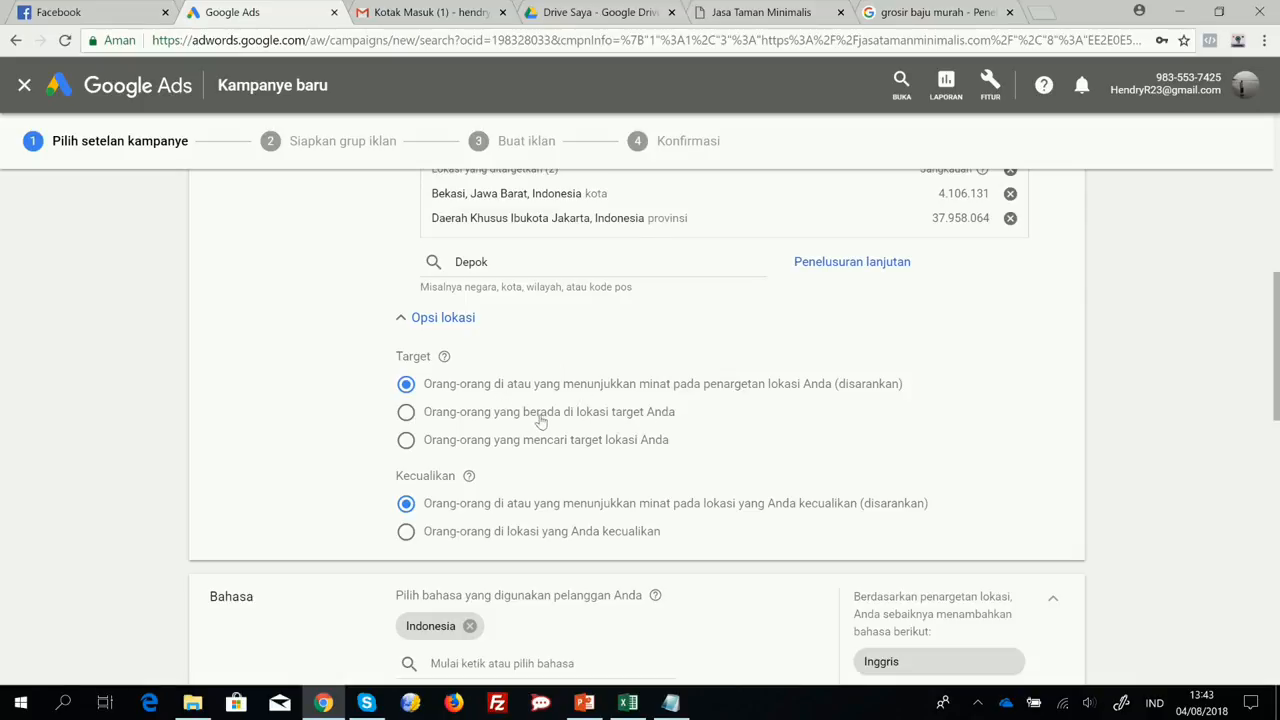
scroll(497, 278, up, 2)
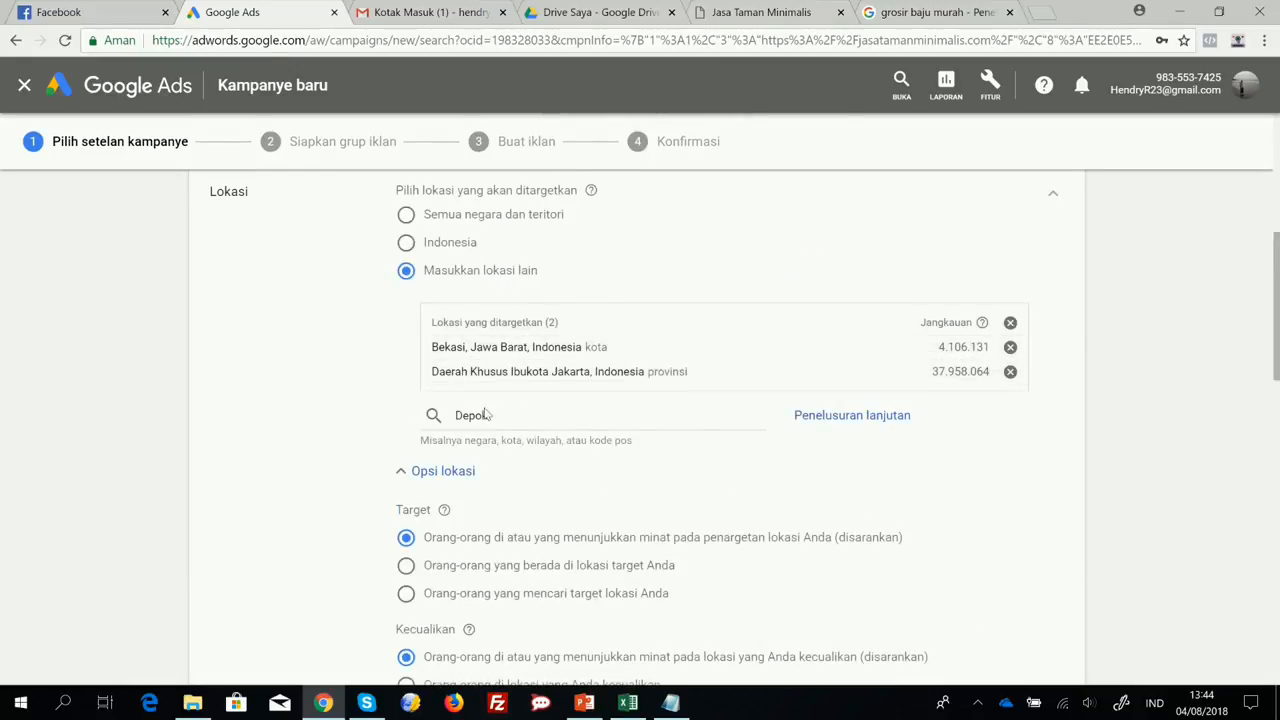
scroll(598, 477, down, 2)
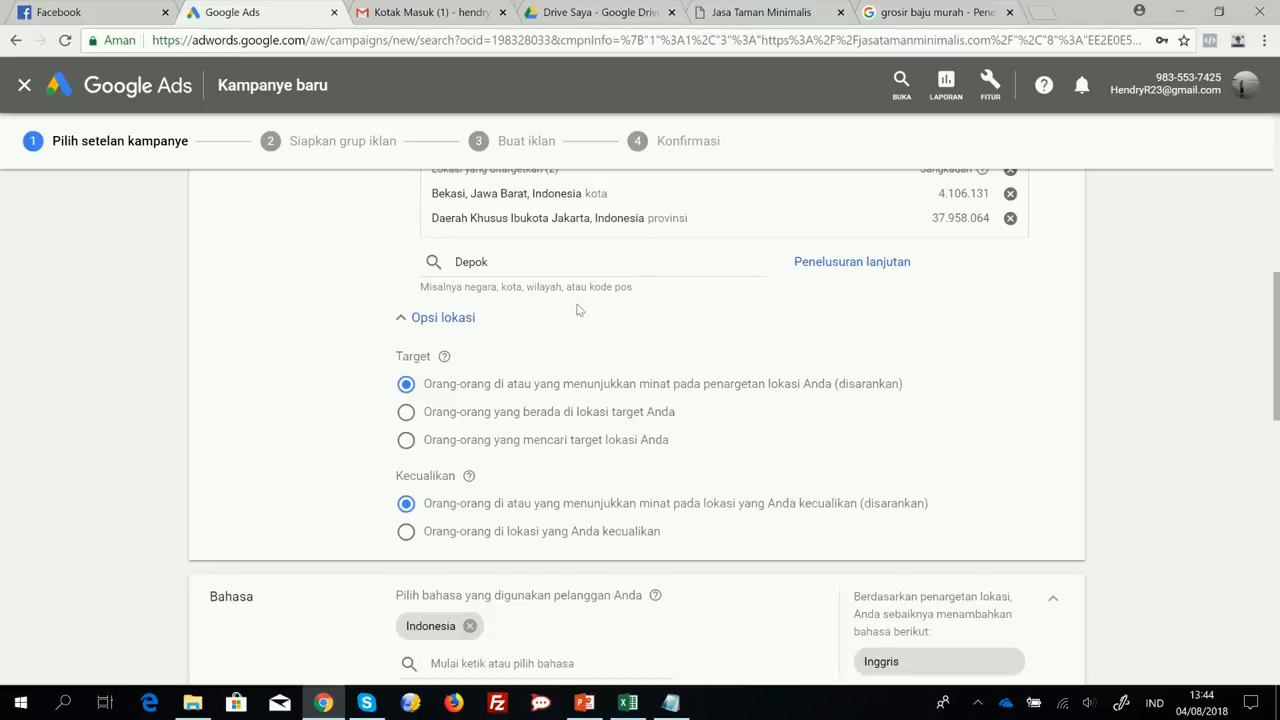
scroll(543, 311, up, 2)
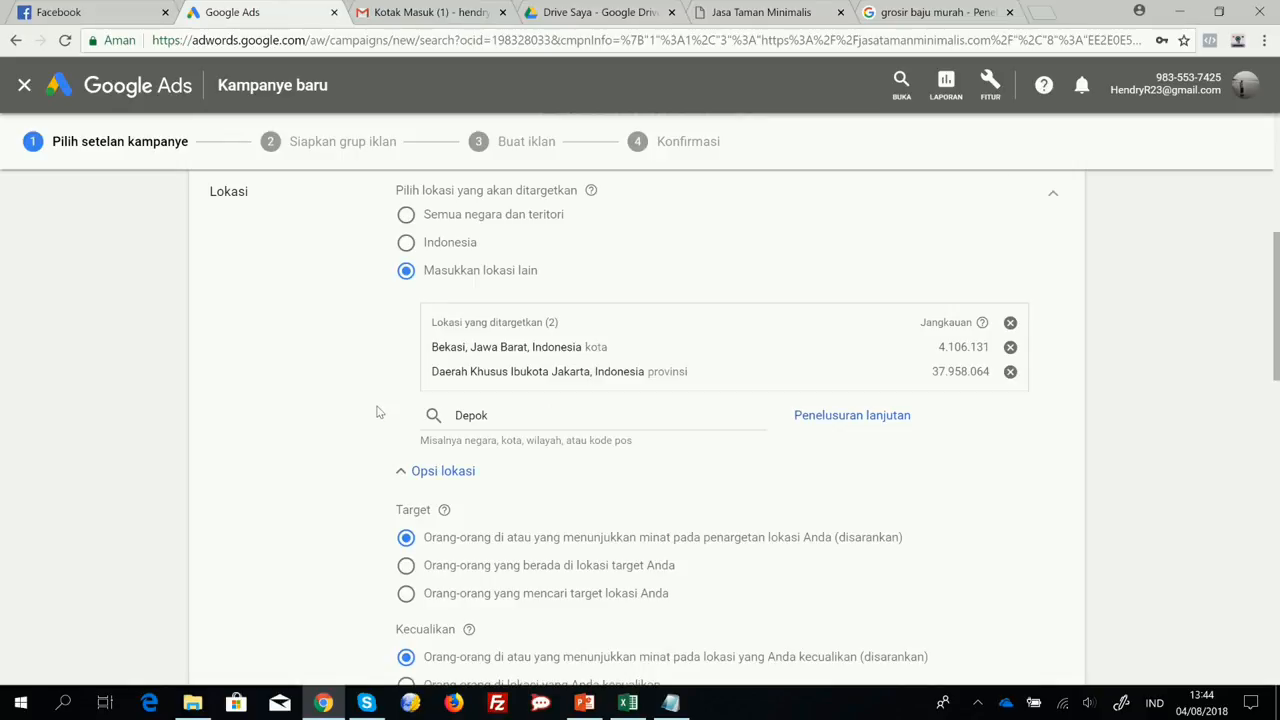
scroll(405, 413, down, 2)
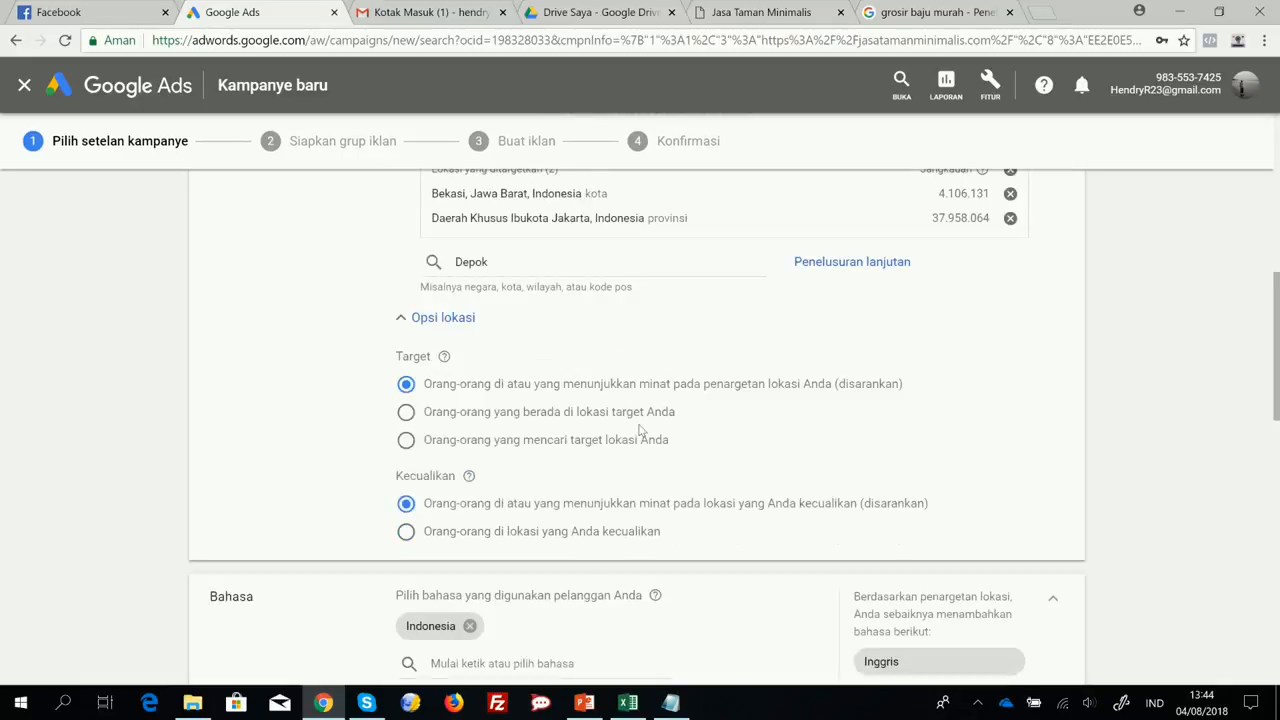
scroll(637, 429, up, 2)
scroll(680, 409, down, 6)
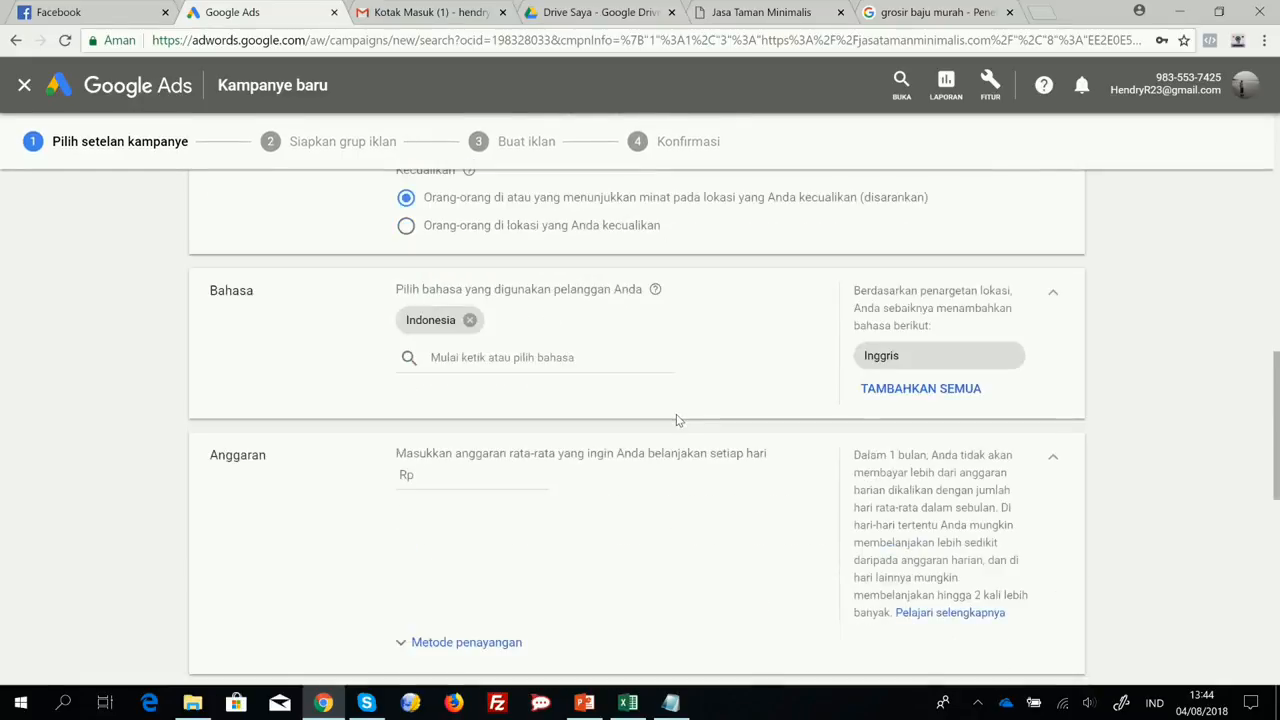
scroll(543, 392, up, 2)
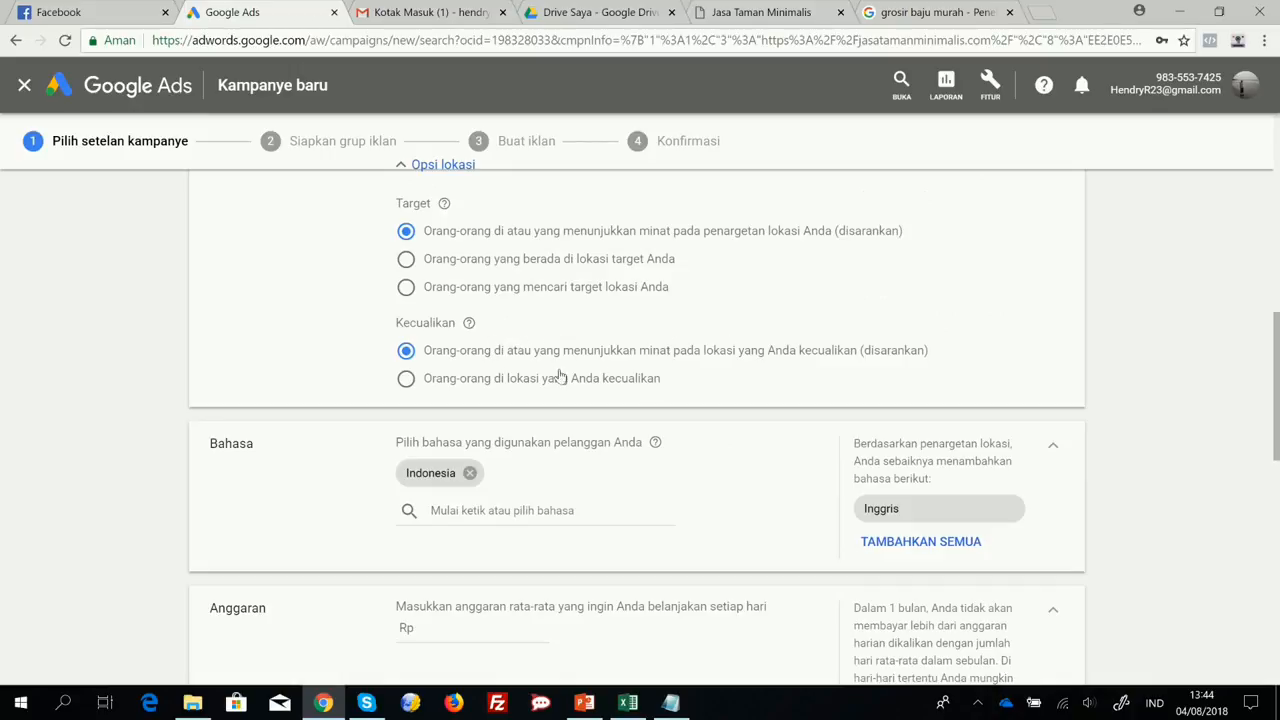
scroll(600, 350, up, 5)
scroll(440, 370, down, 1)
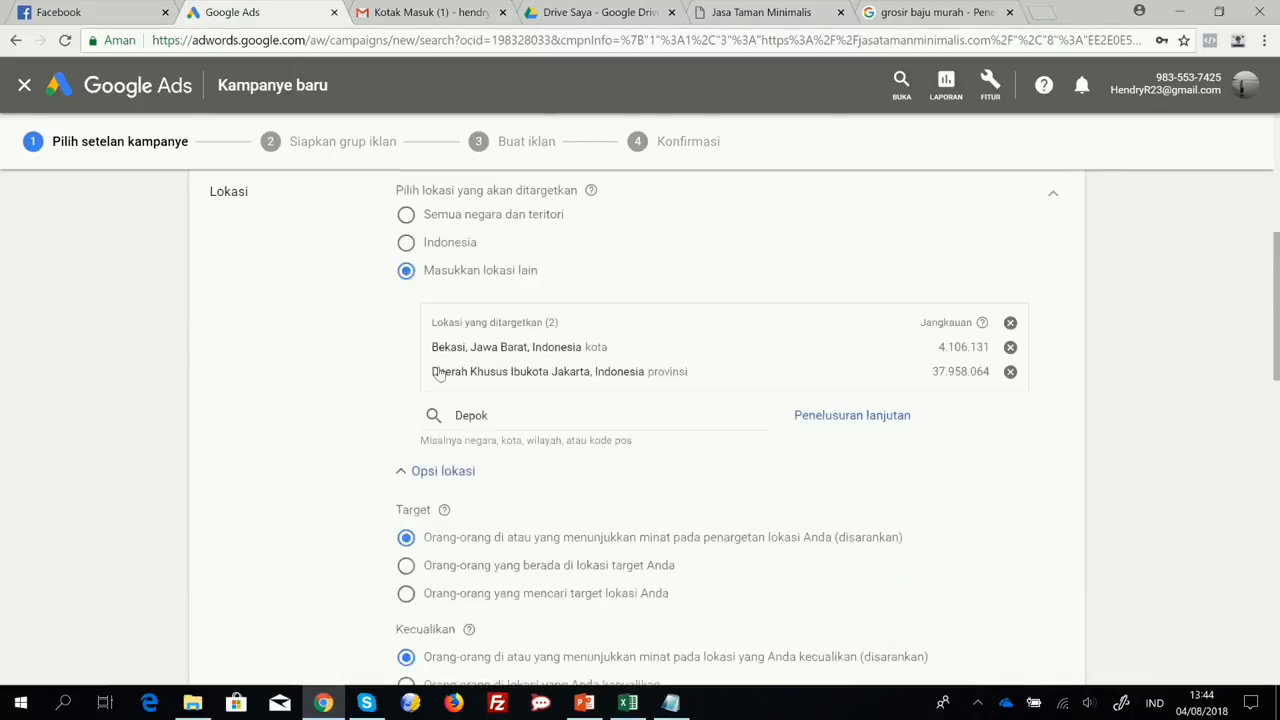
click(415, 474)
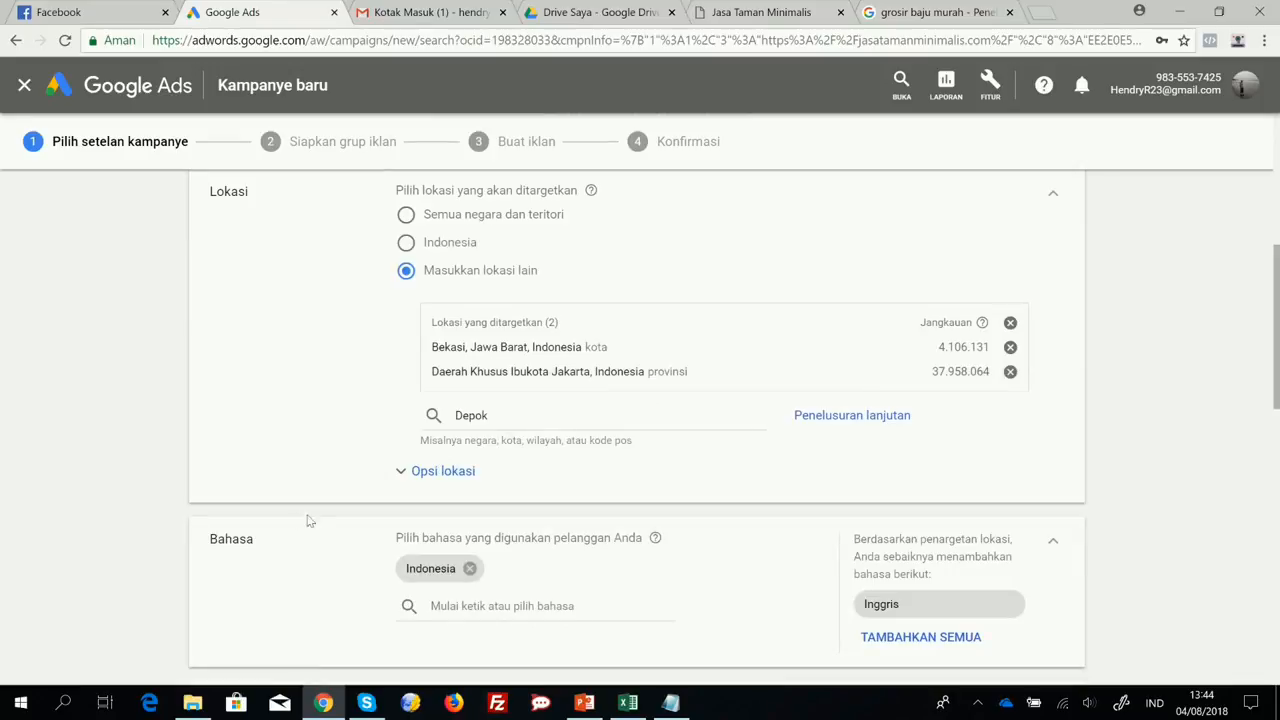
Clear the leftover Depok entry from the target location search.
click(545, 412)
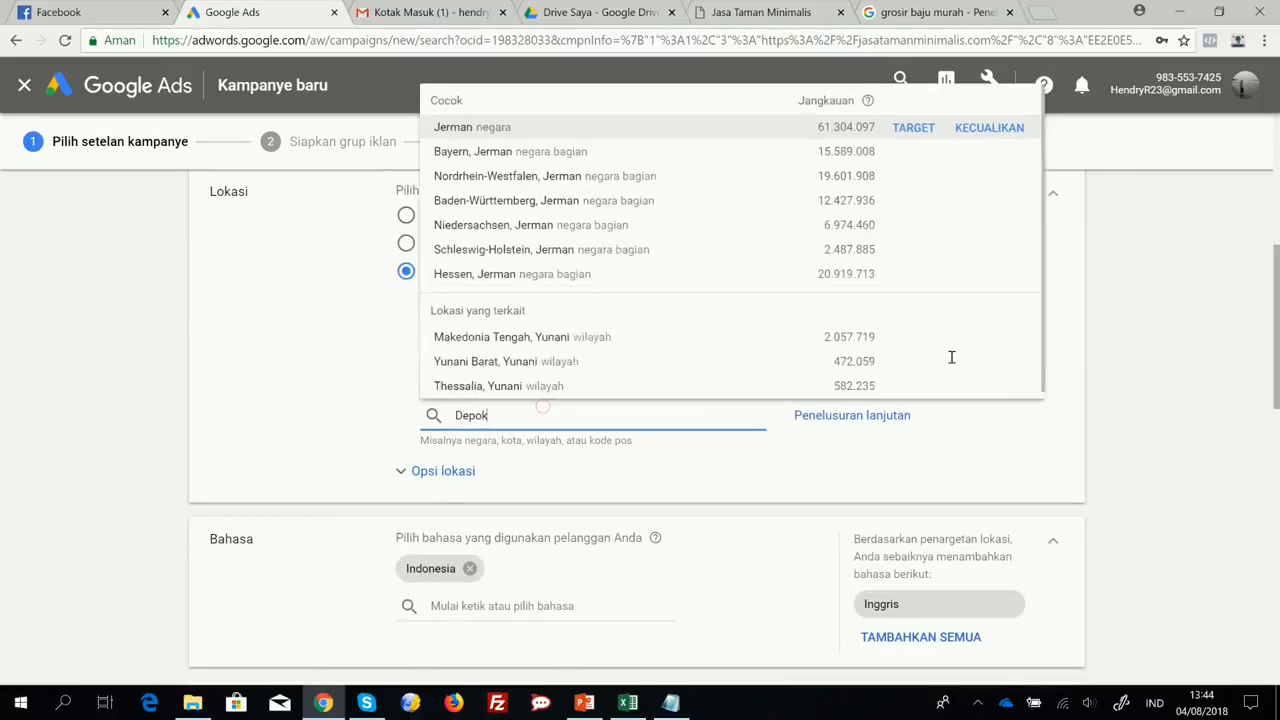
click(829, 441)
double_click(466, 417)
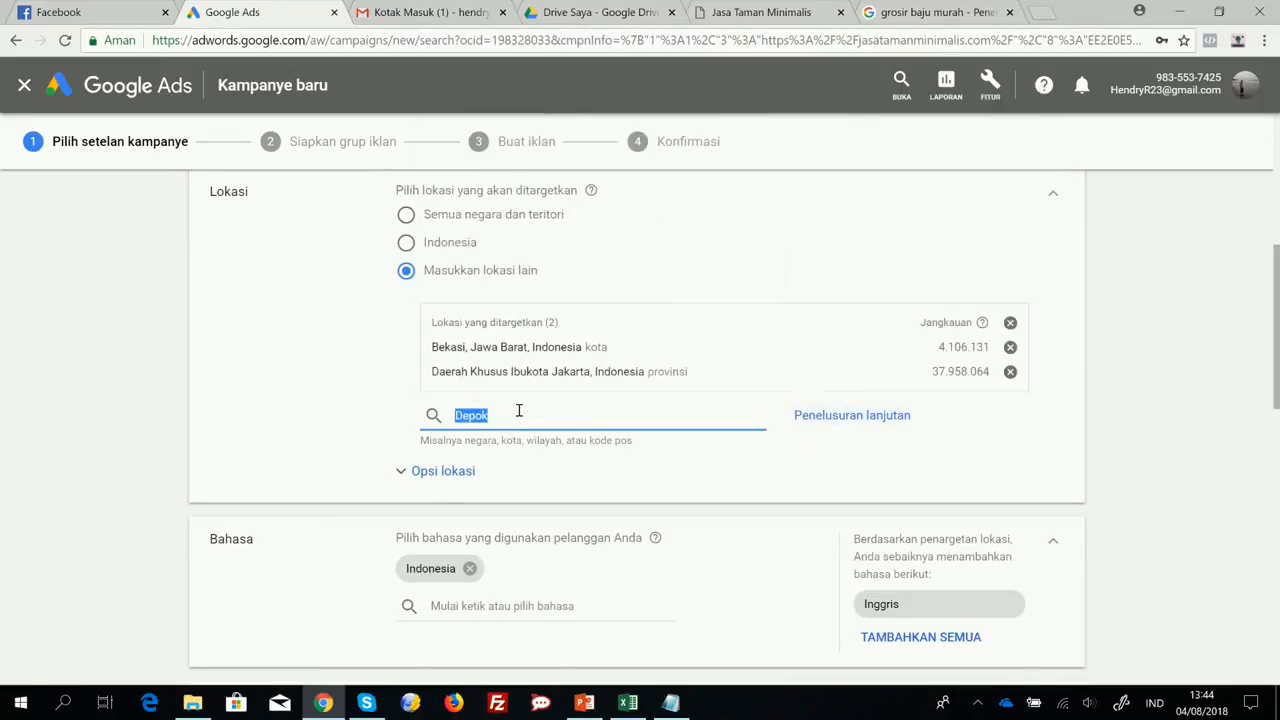
key(BackSpace)
click(965, 458)
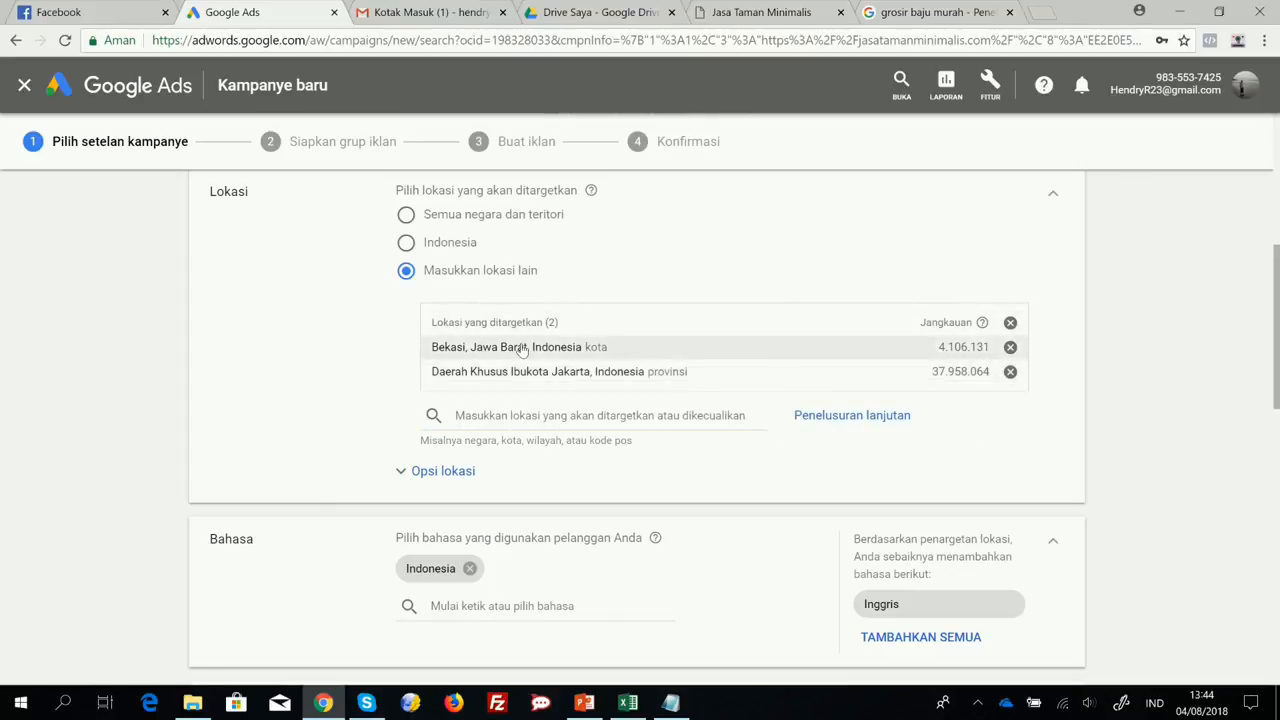
Add Inggris to the customer languages alongside Indonesia.
scroll(350, 395, down, 5)
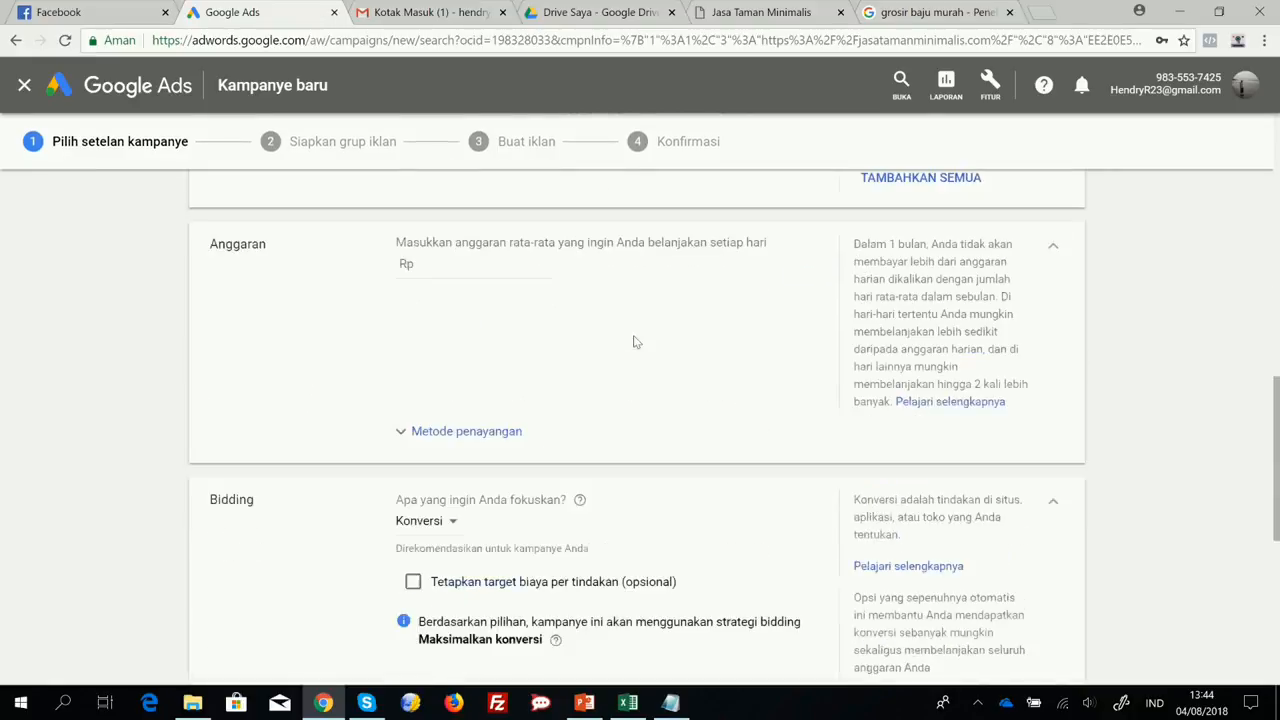
scroll(630, 342, up, 4)
scroll(560, 370, down, 2)
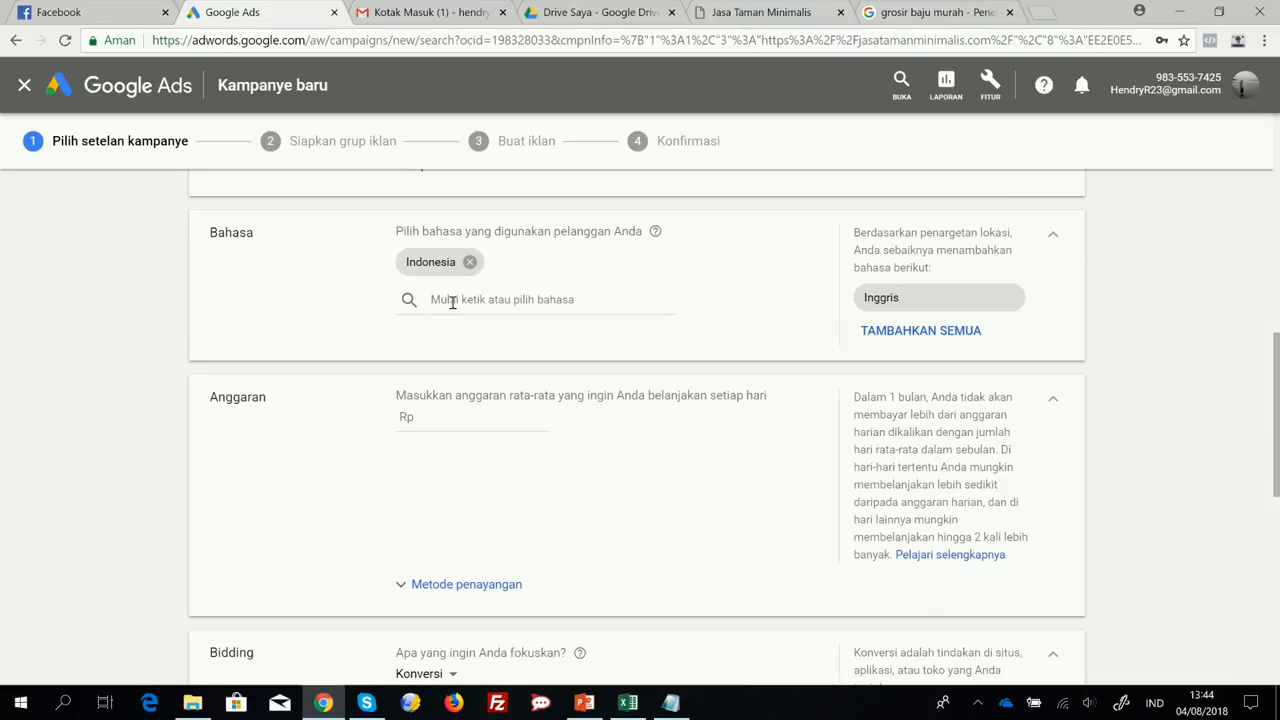
click(600, 298)
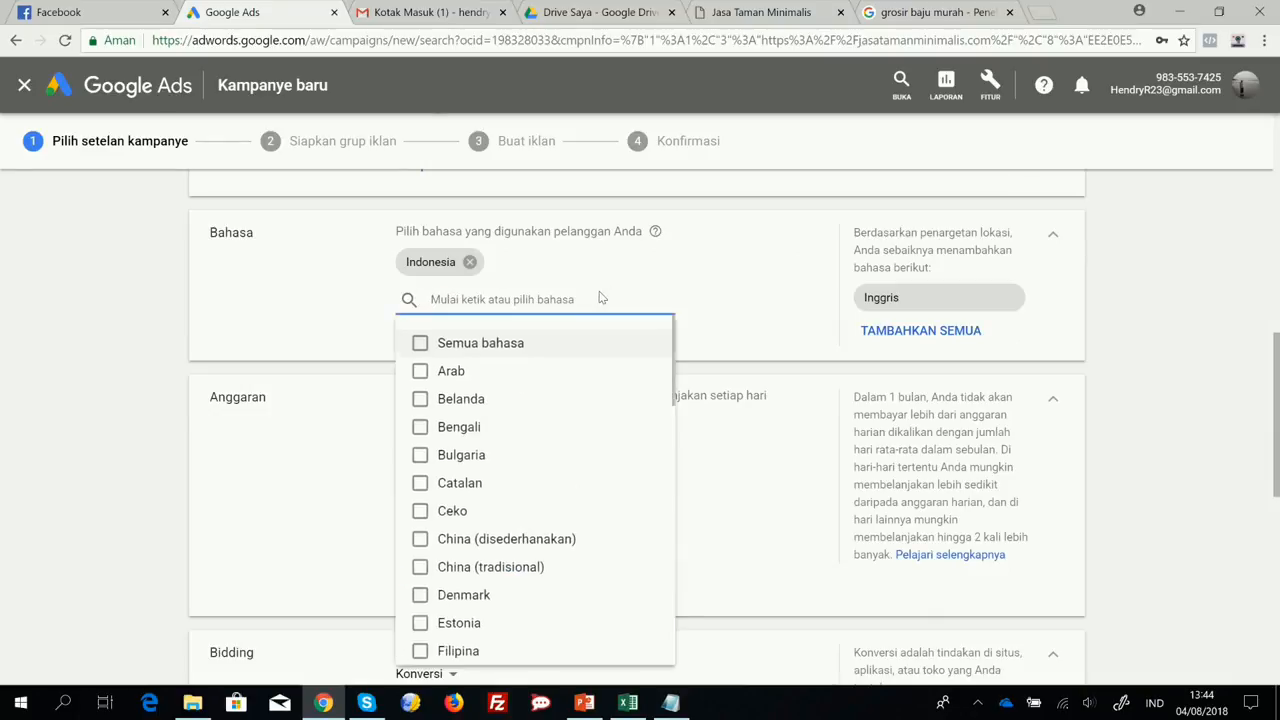
scroll(497, 450, down, 3)
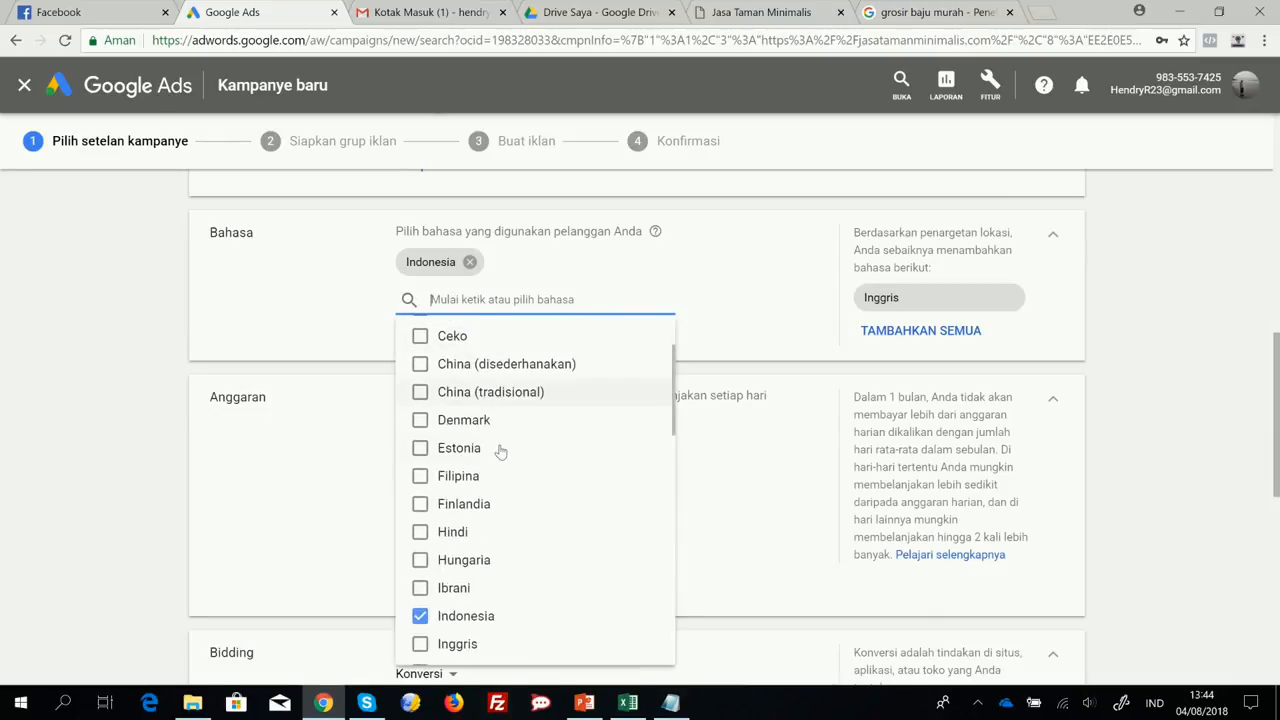
scroll(500, 453, down, 2)
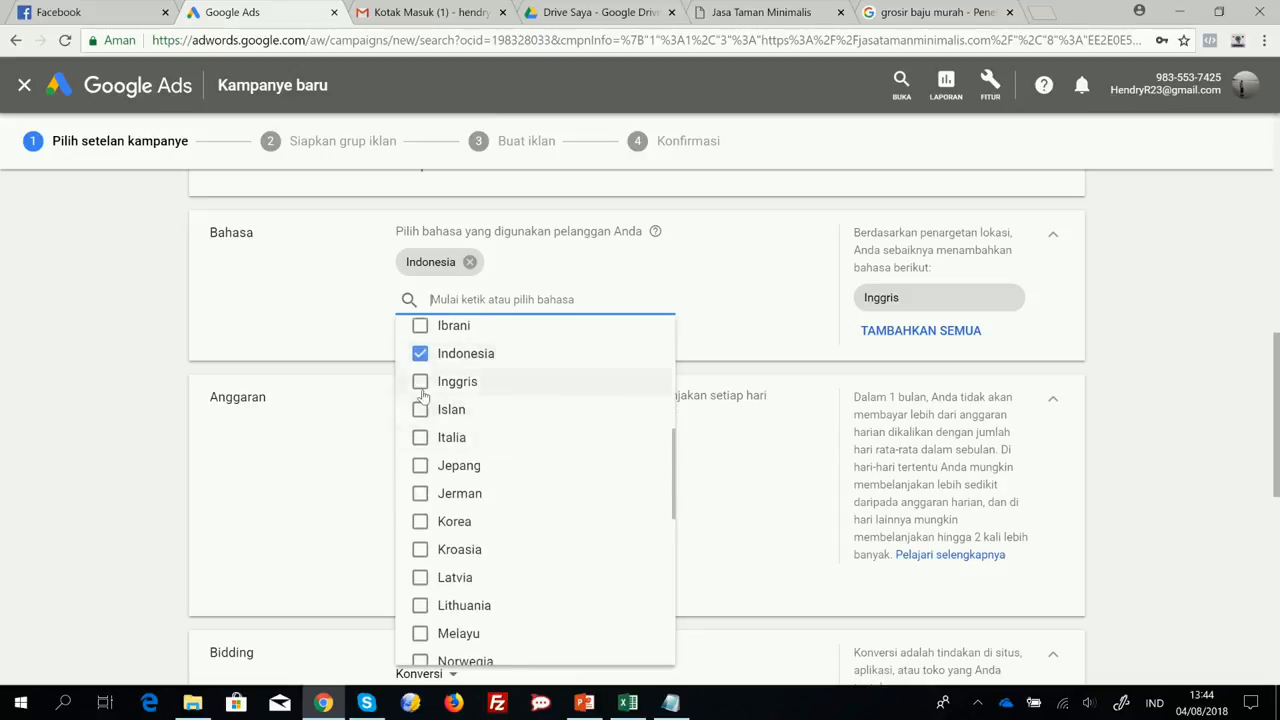
click(421, 386)
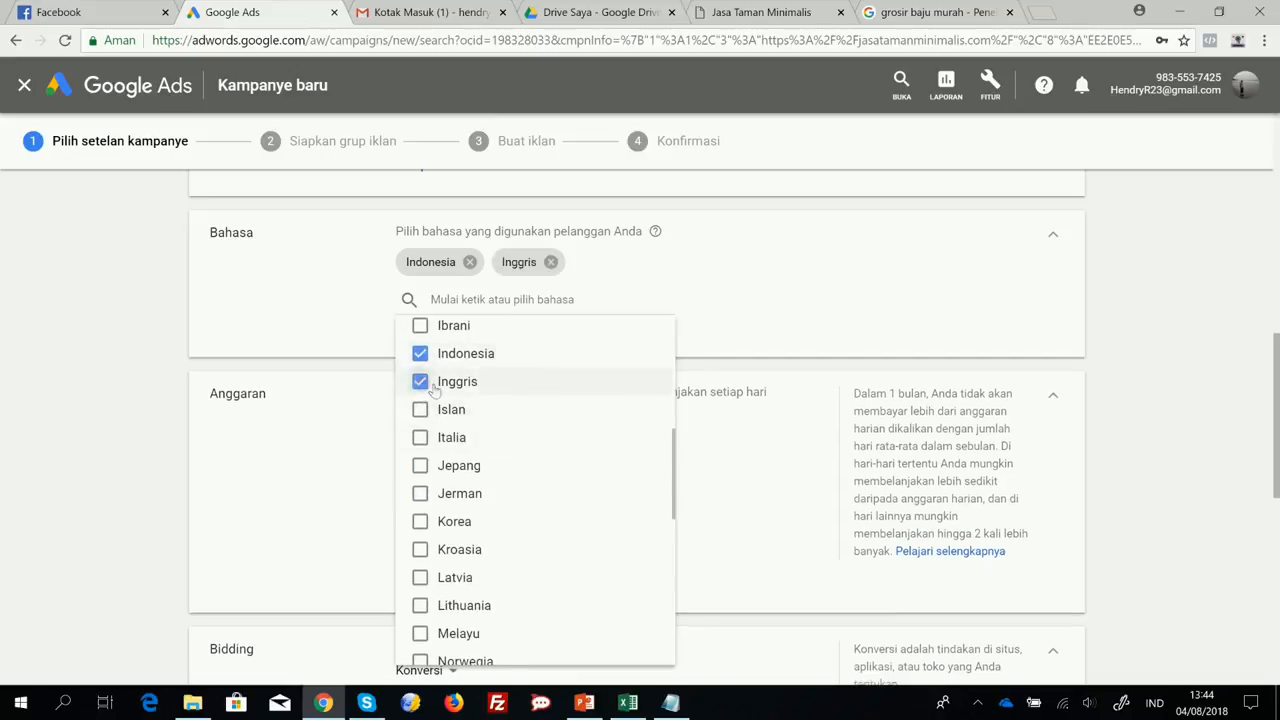
click(763, 273)
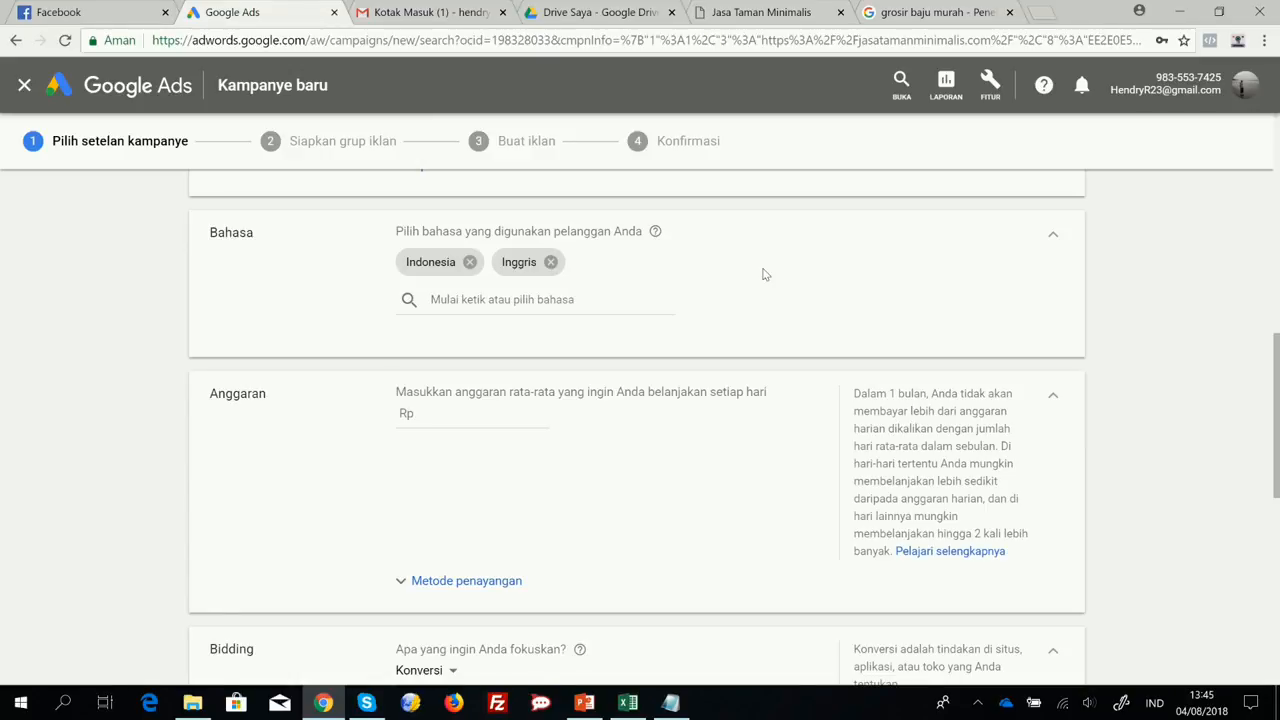
Set the campaign's average daily budget to Rp 50000.
scroll(806, 332, down, 2)
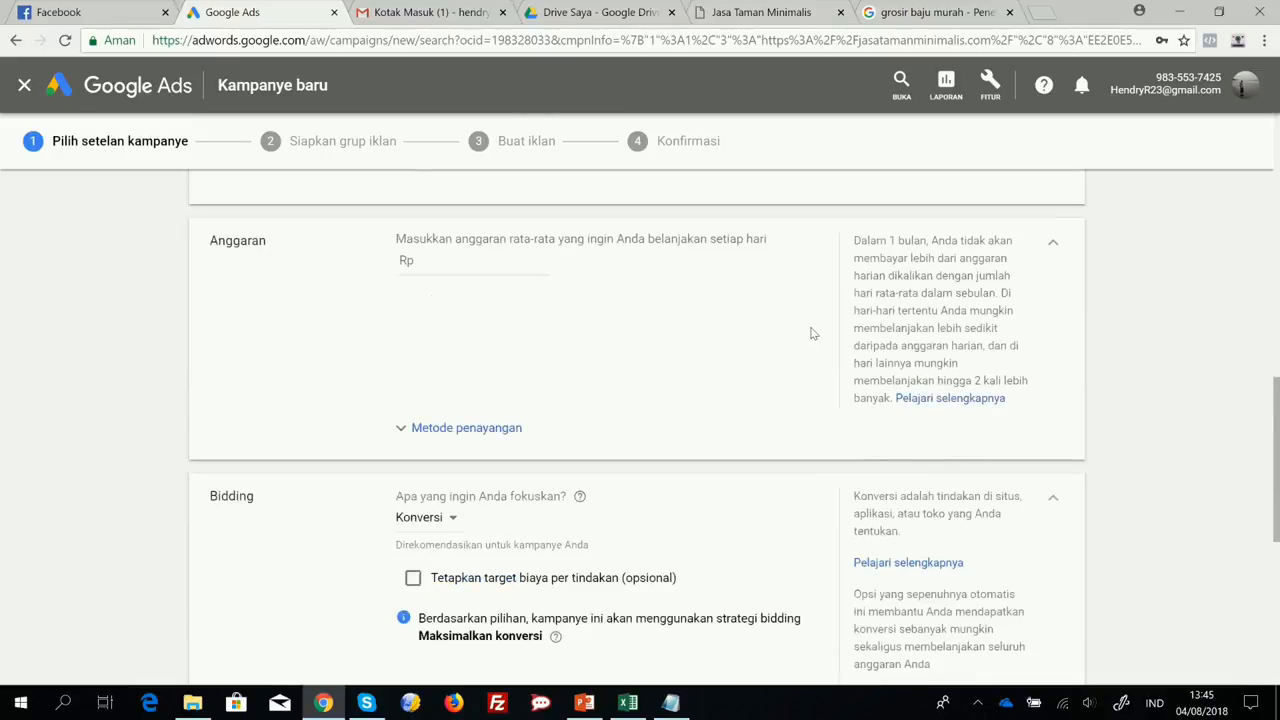
scroll(812, 333, up, 2)
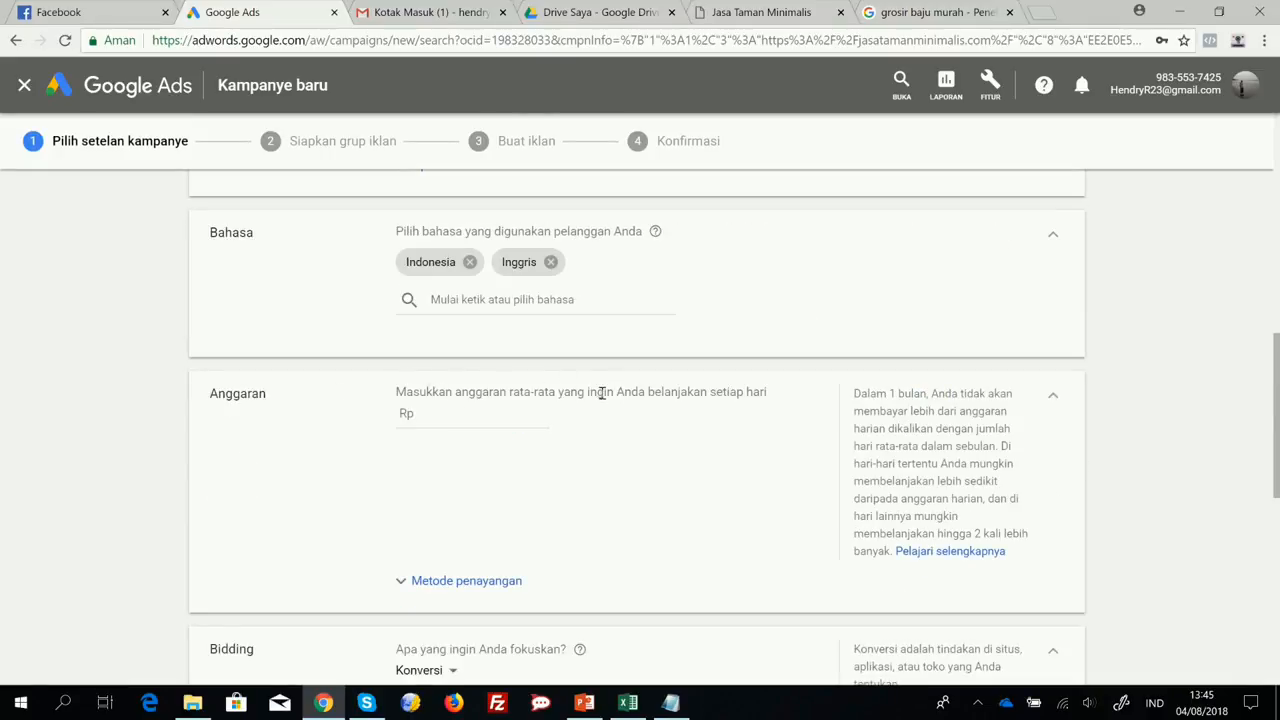
click(423, 413)
text(50)
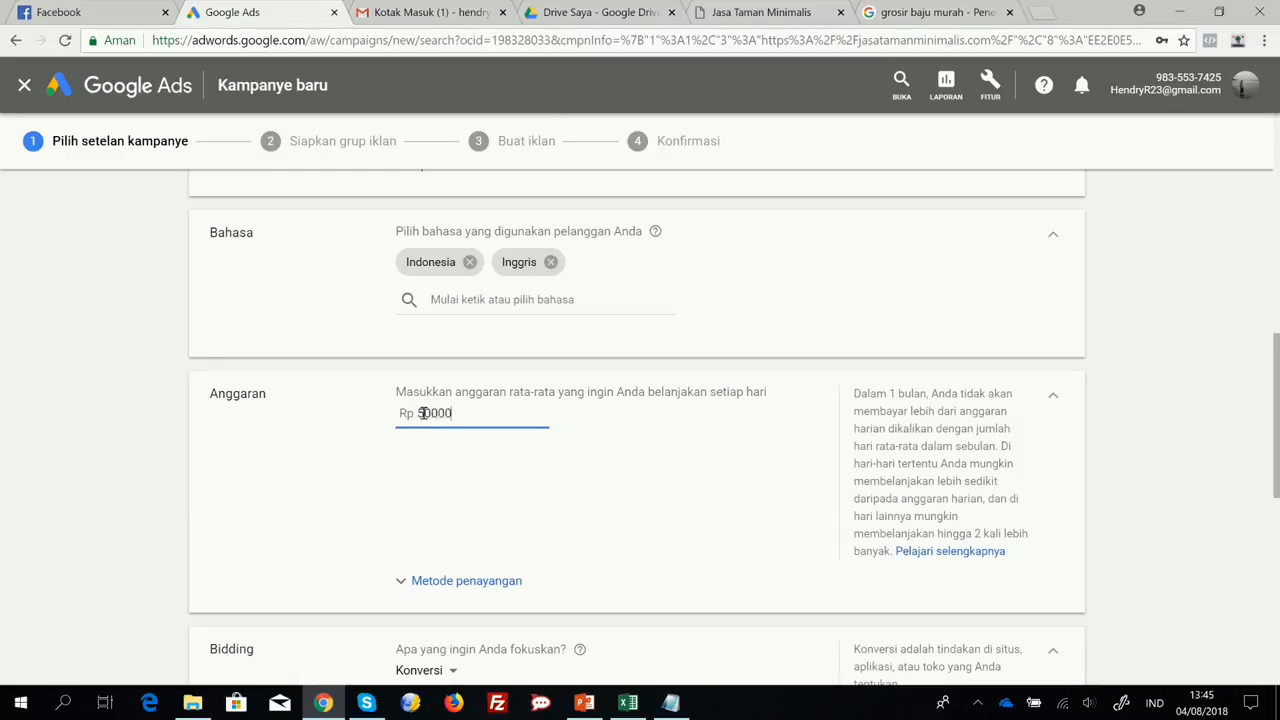
text(000)
click(641, 468)
Examine the budget's delivery method options and collapse them again.
scroll(640, 474, down, 3)
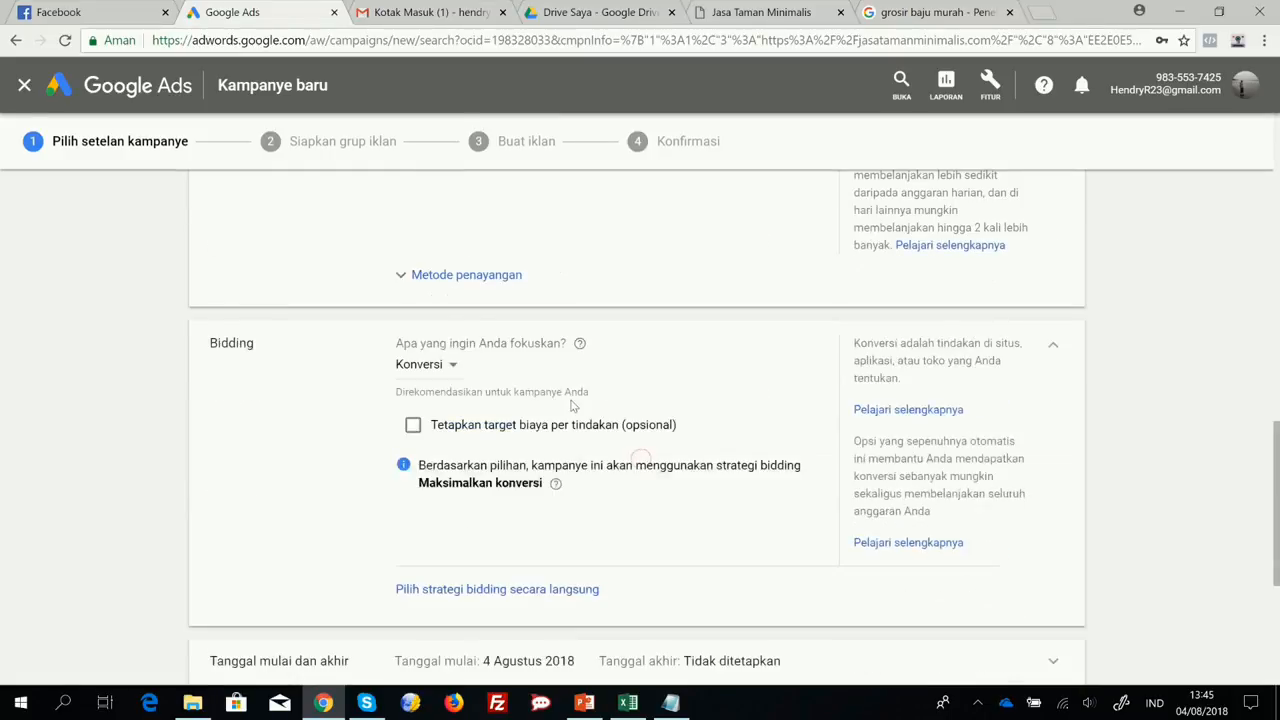
click(433, 277)
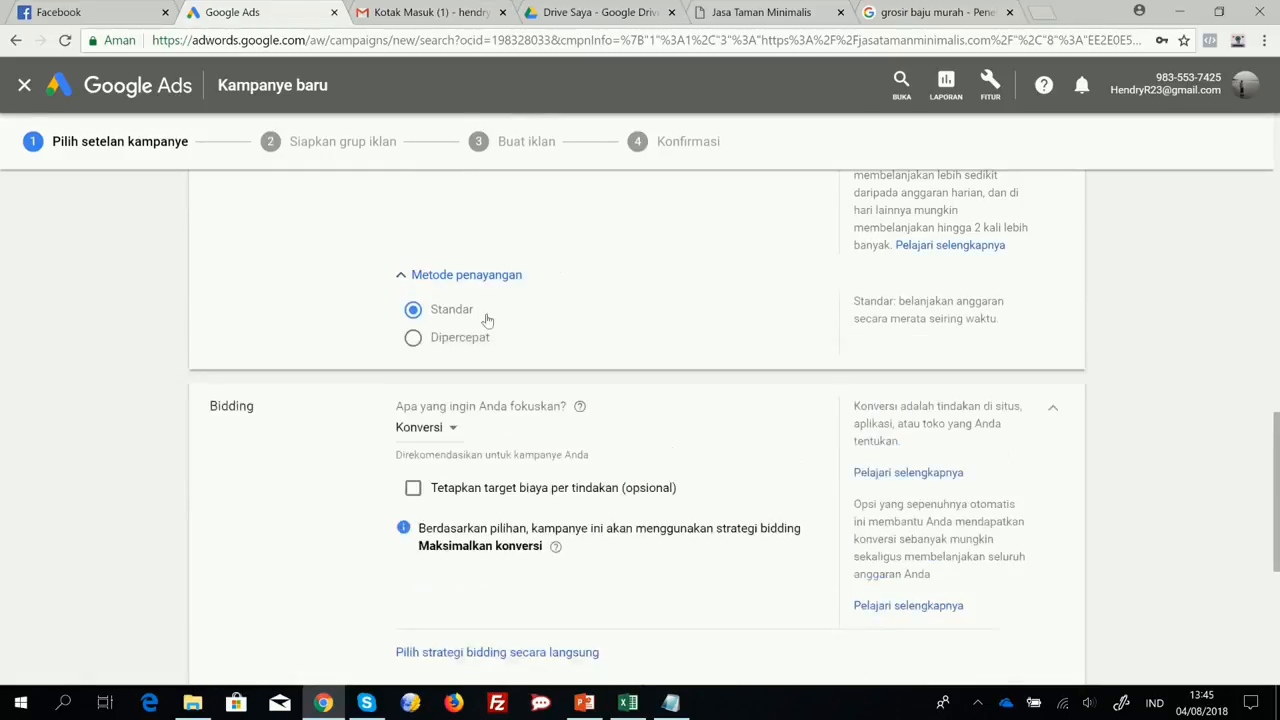
click(466, 275)
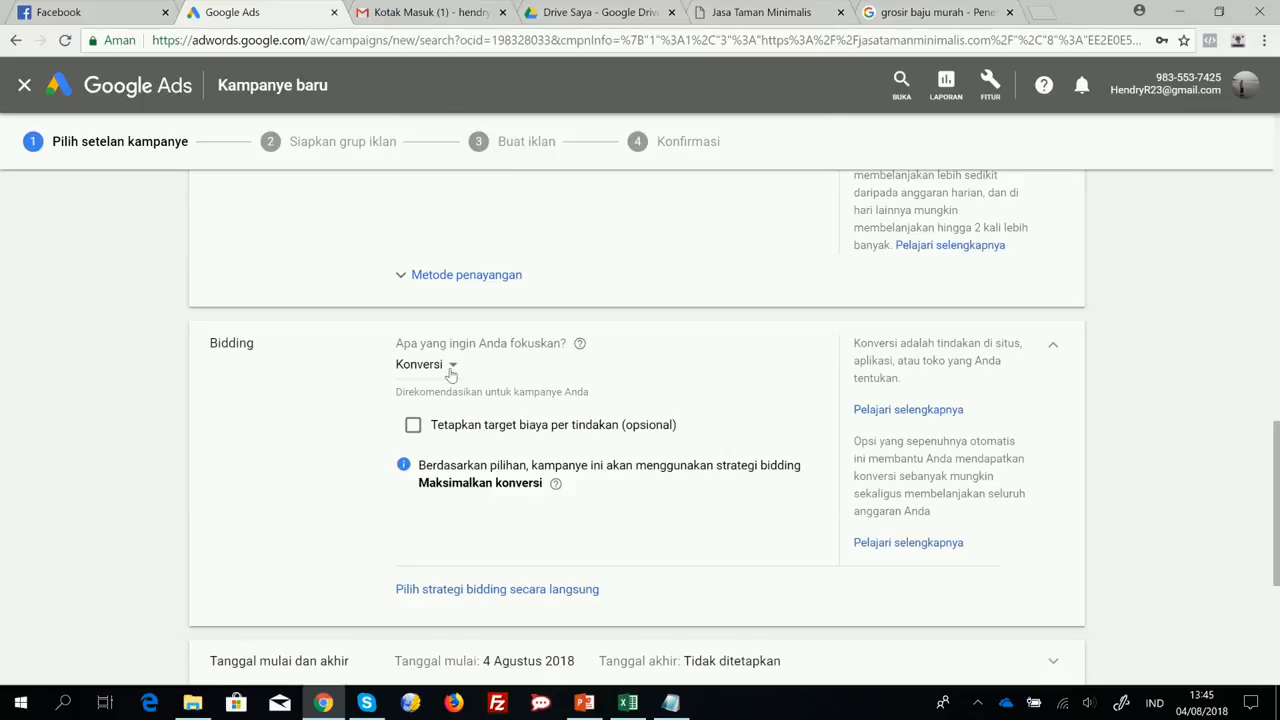
Set the bidding focus to Klik with a maximum CPC bid limit of Rp 1000.
click(450, 370)
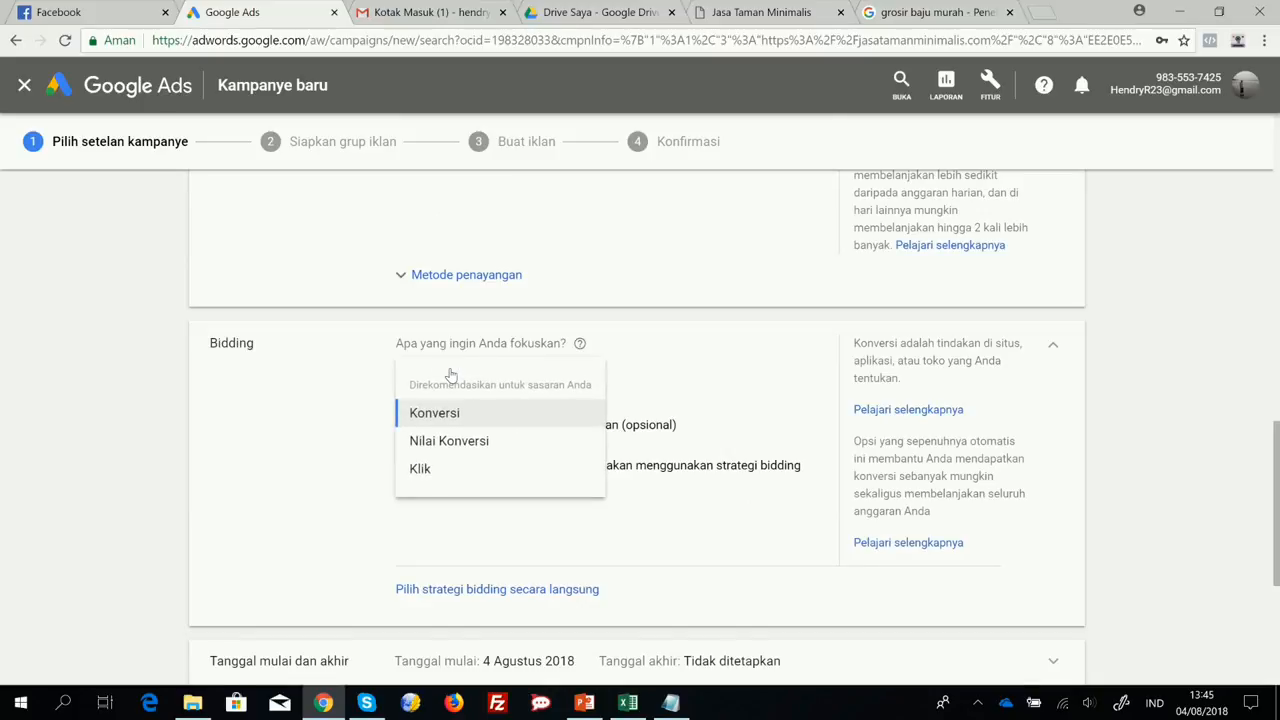
click(422, 470)
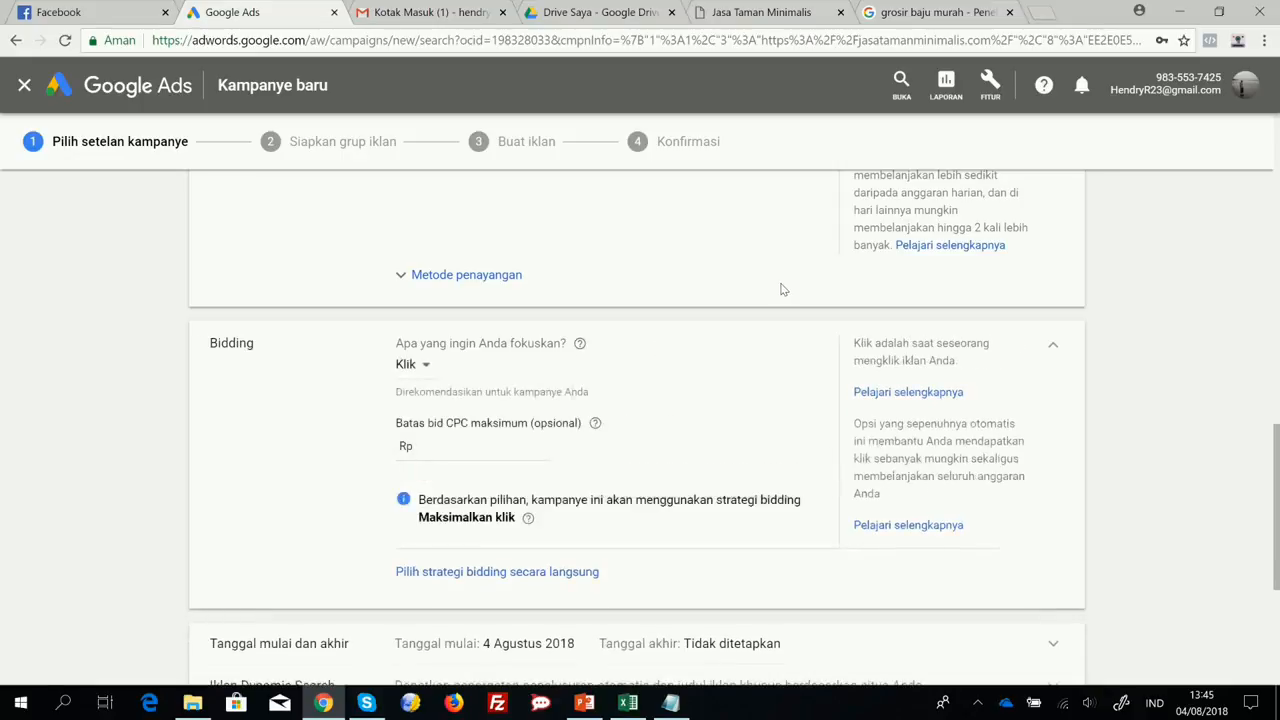
click(477, 451)
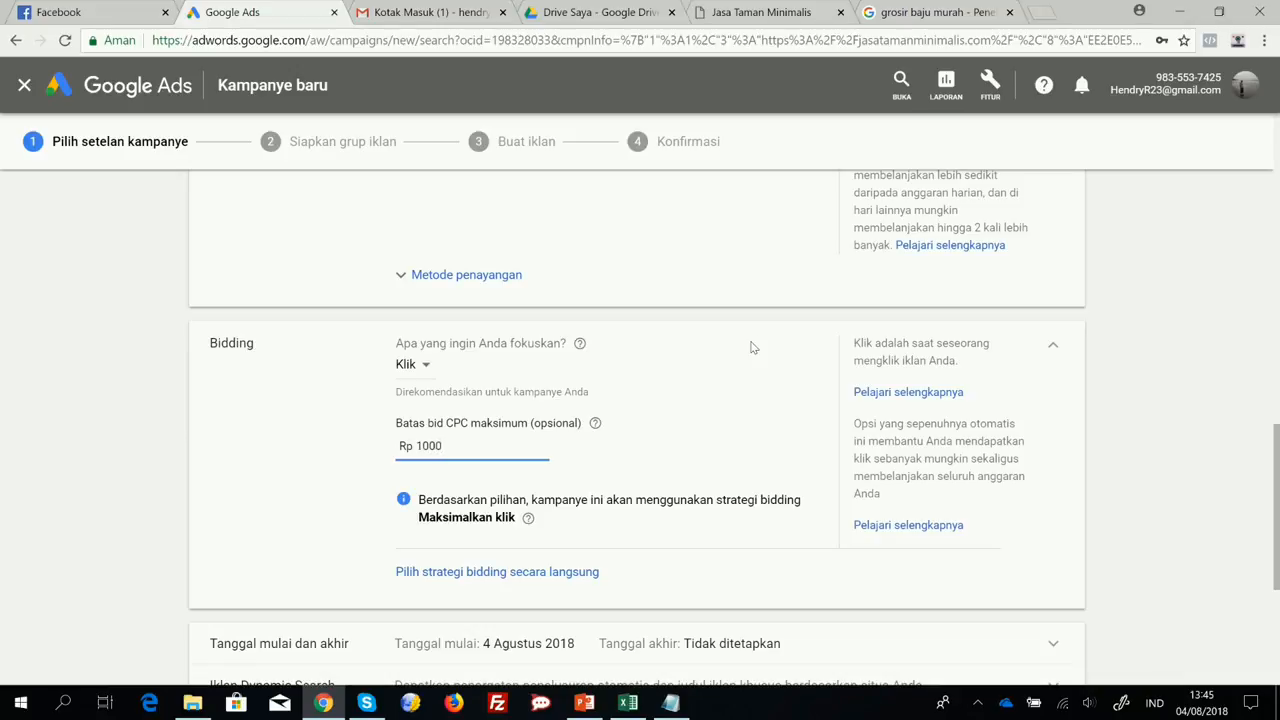
click(753, 347)
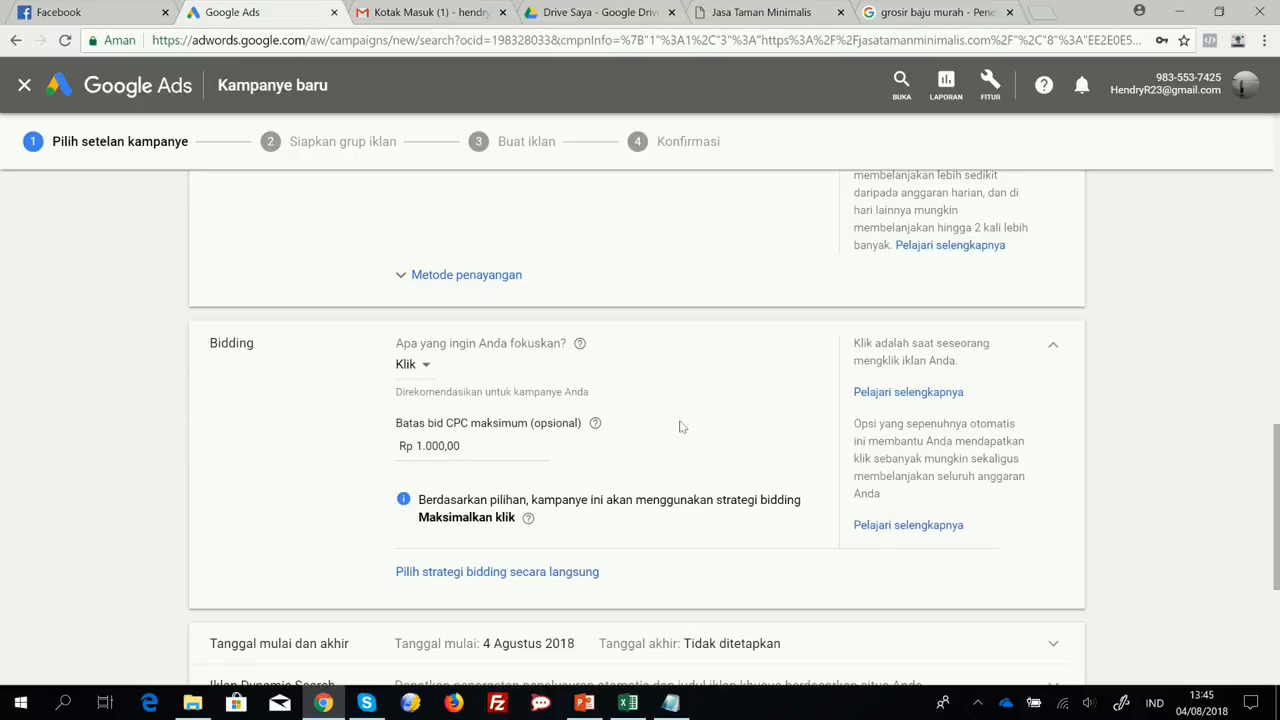
Set the campaign's end date to 6 Agustus 2018 and collapse the start and end date settings.
scroll(618, 444, down, 2)
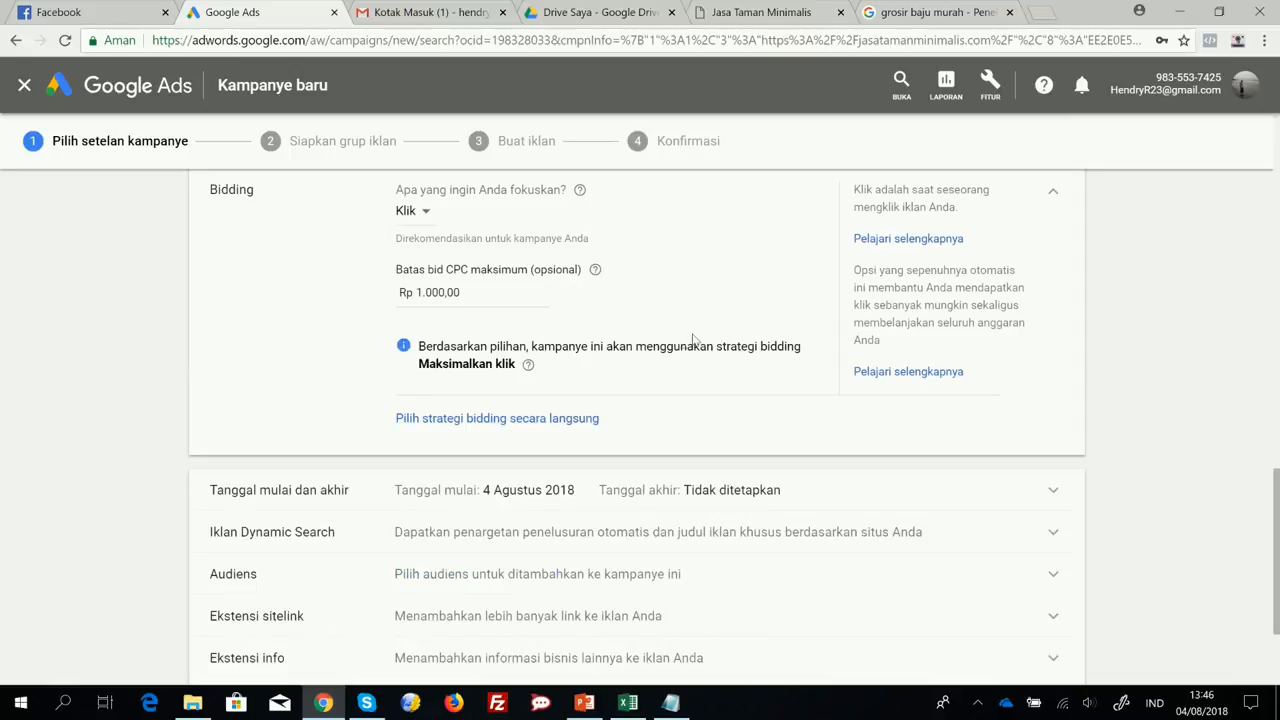
scroll(693, 340, down, 2)
scroll(660, 340, up, 2)
scroll(264, 493, down, 2)
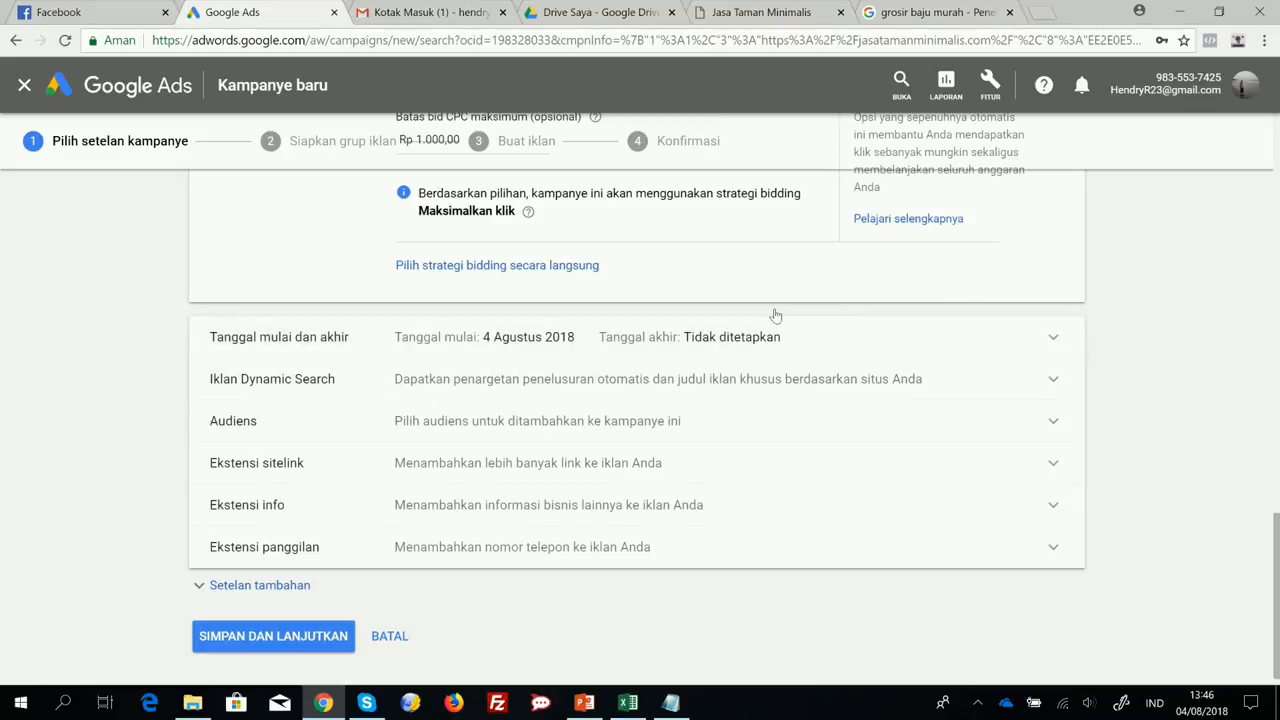
click(1052, 340)
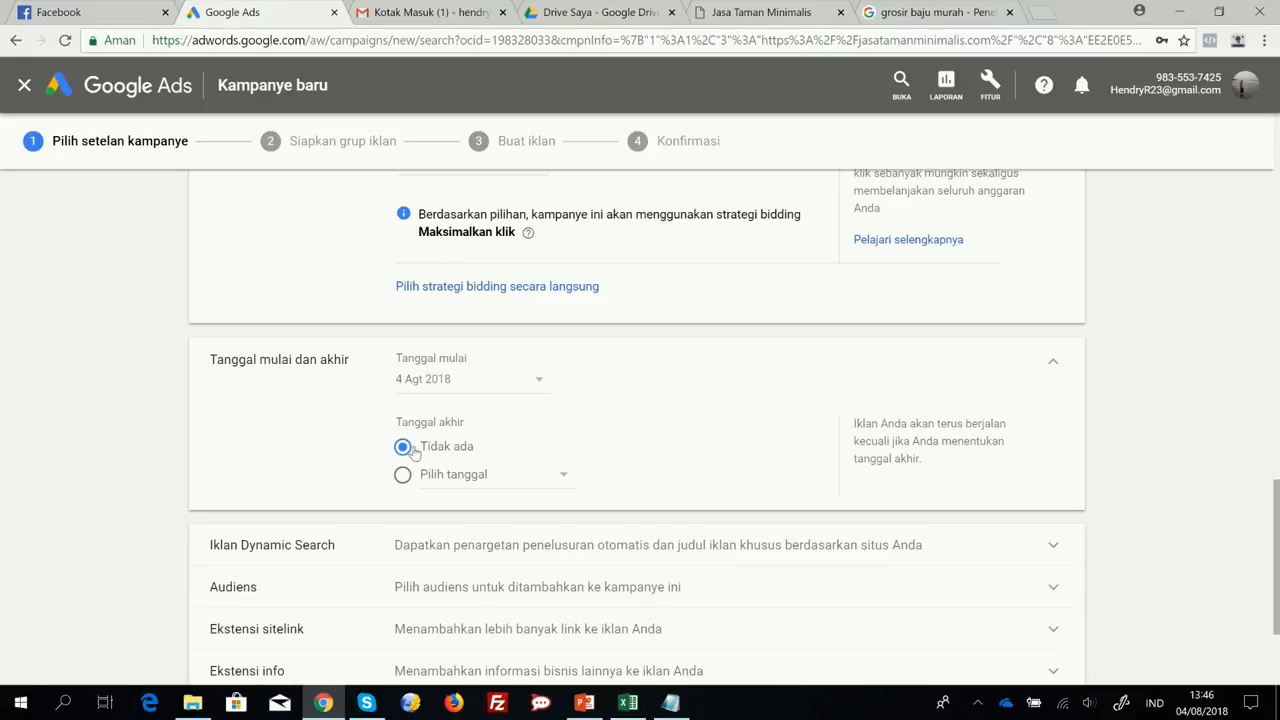
click(402, 476)
click(556, 477)
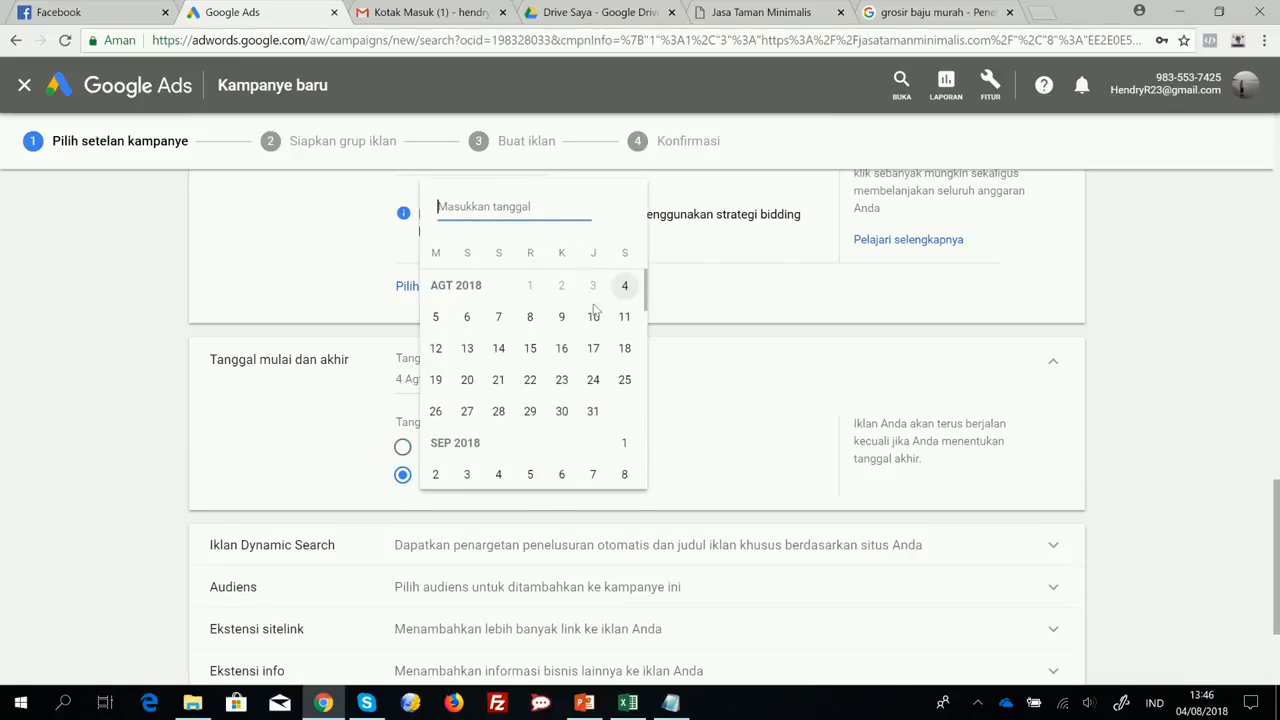
click(466, 317)
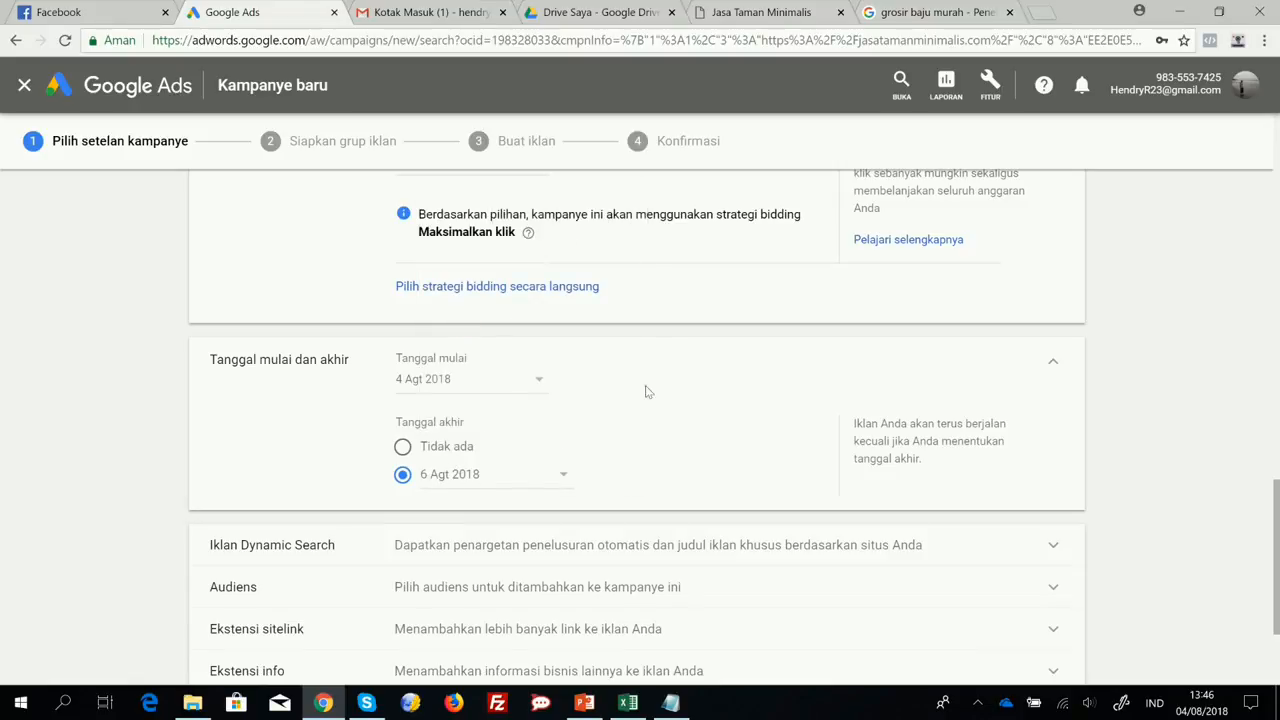
scroll(538, 344, down, 2)
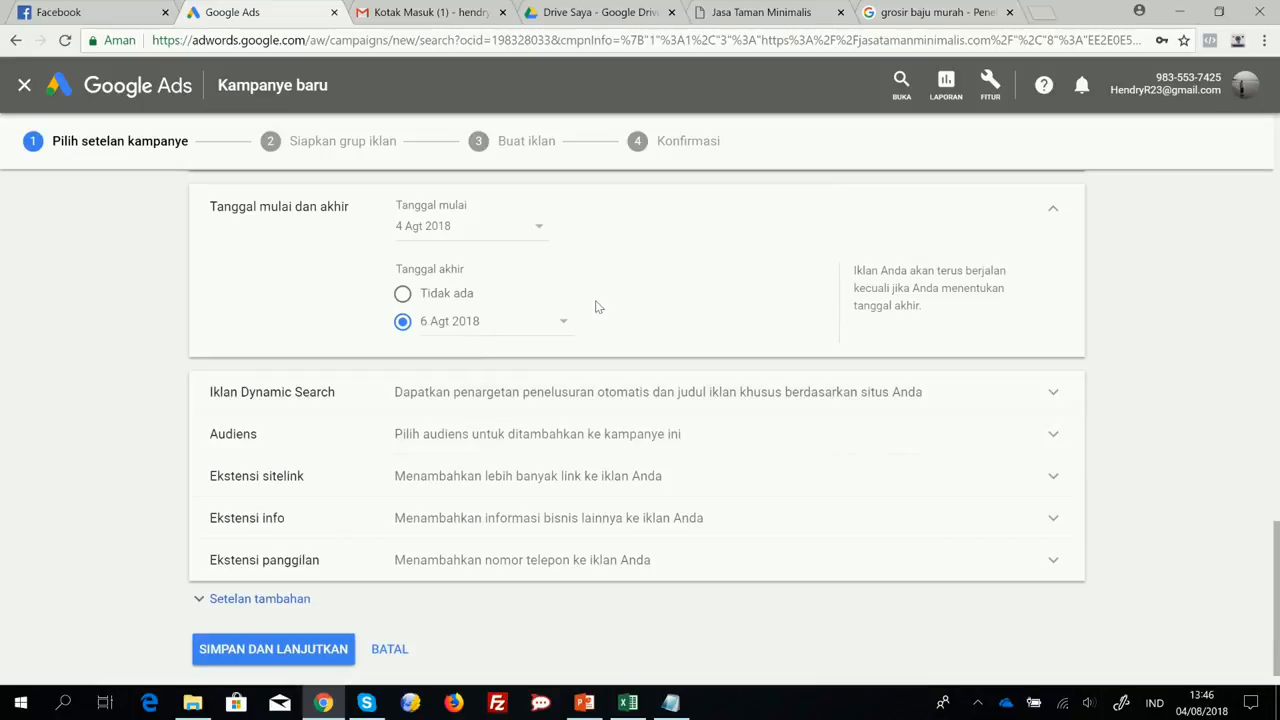
scroll(605, 304, up, 2)
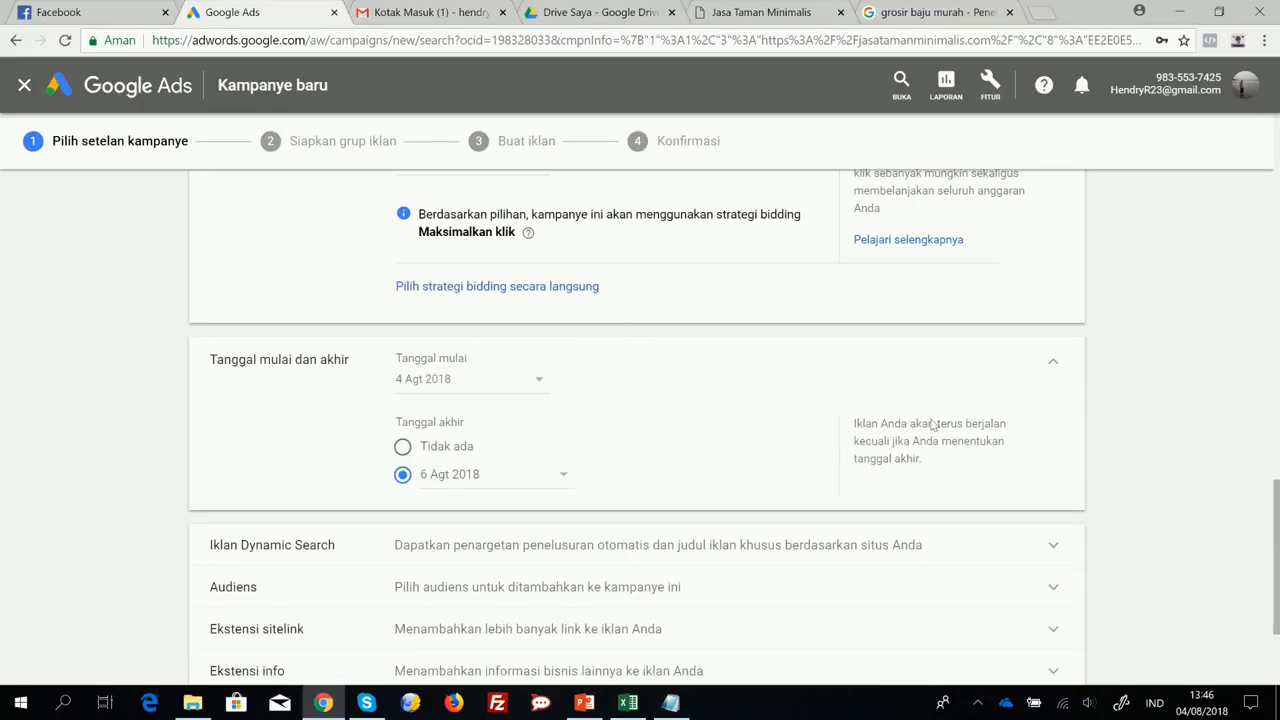
click(1054, 365)
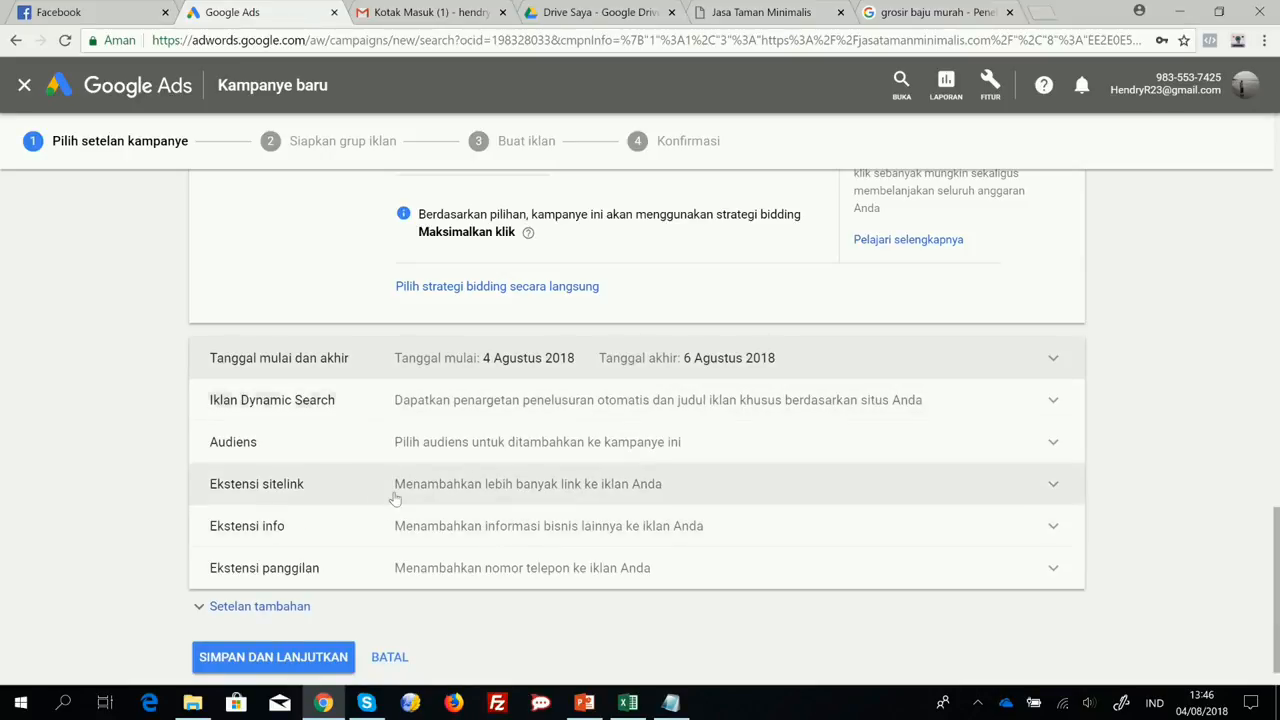
Examine the Dynamic Search ad settings and collapse them again.
click(1053, 403)
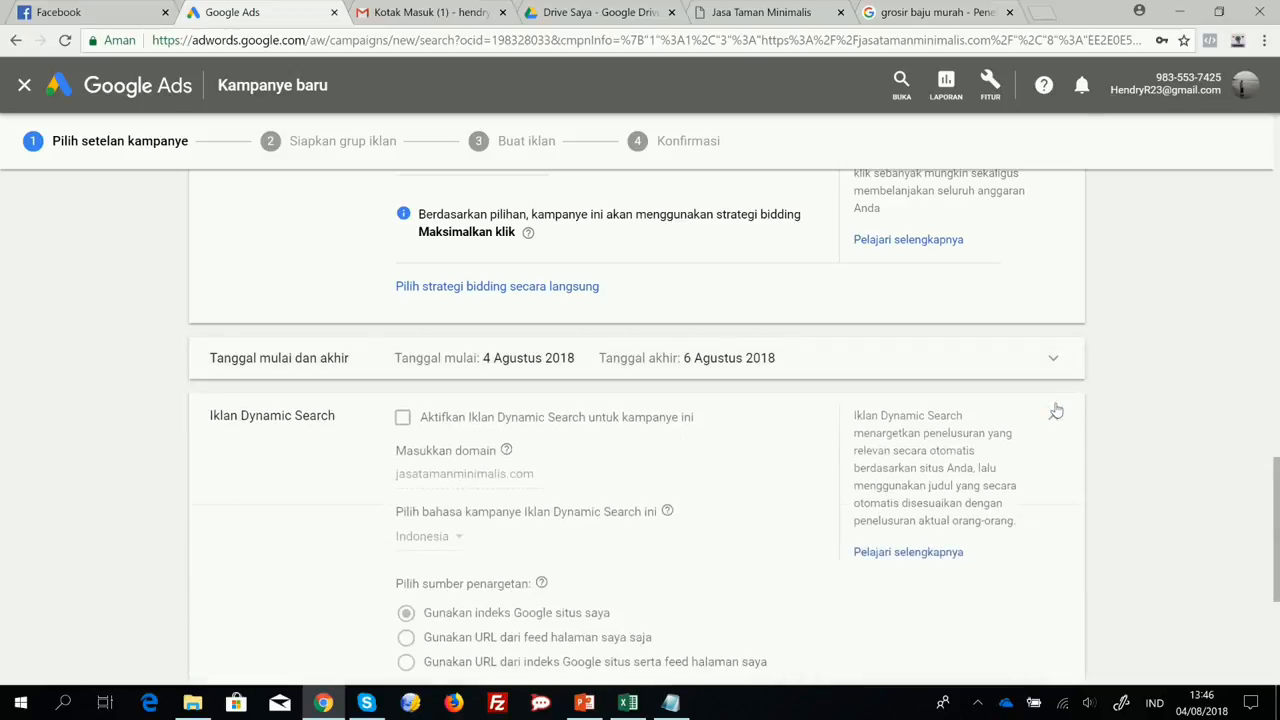
click(1056, 420)
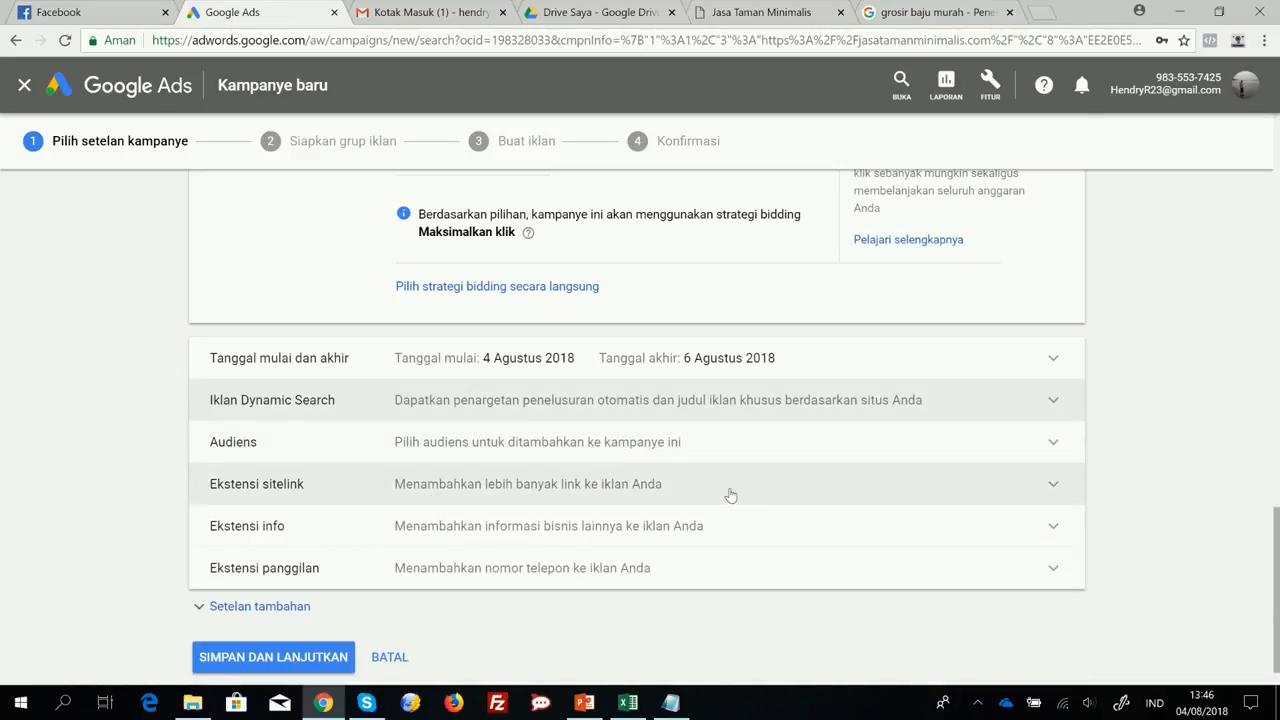
Add the existing sitelink extensions Hubungi Kami and Tentang Kami to the campaign.
click(1053, 488)
scroll(1053, 488, down, 4)
scroll(499, 402, up, 2)
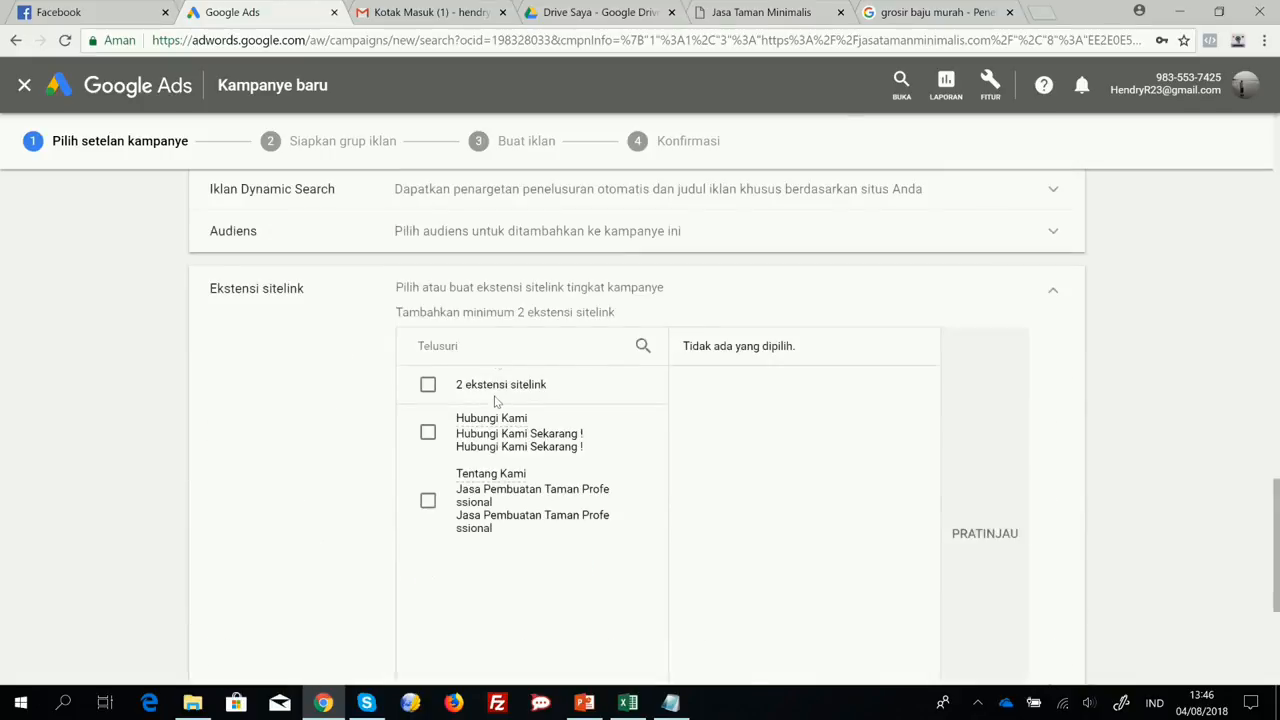
click(428, 434)
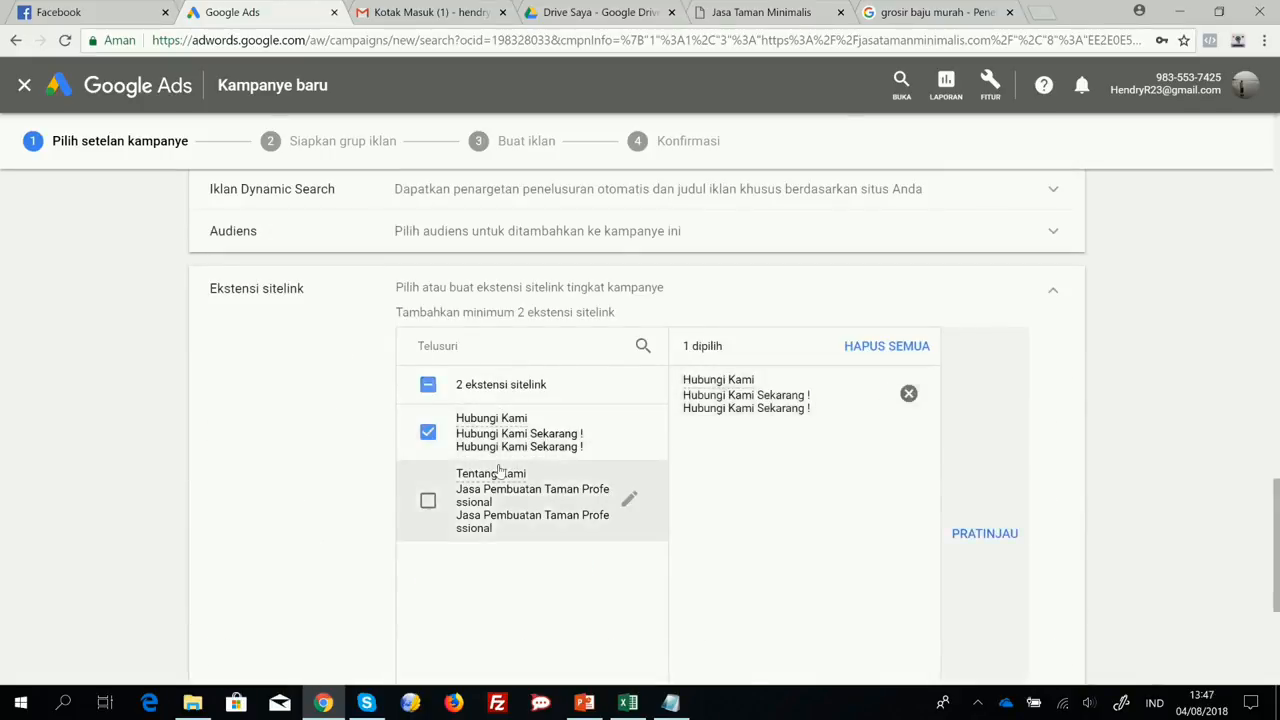
click(428, 502)
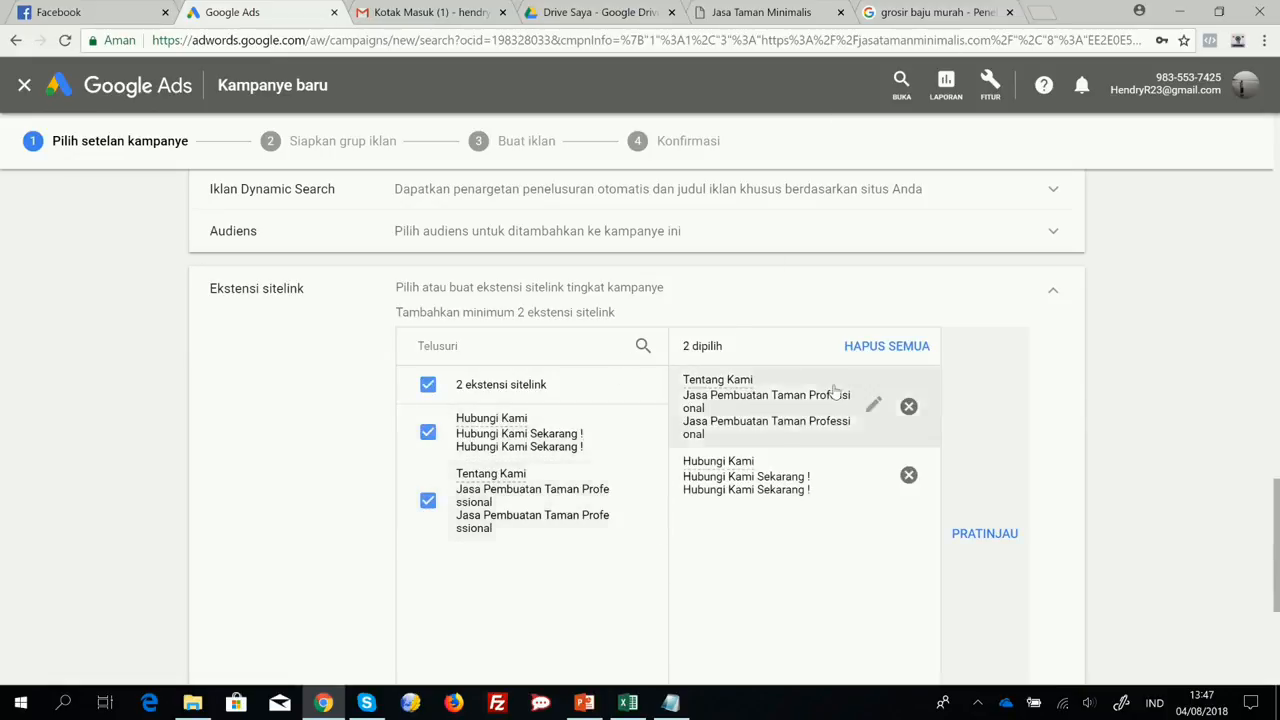
Preview the ad with its sitelink extensions, hide the preview and collapse the sitelink settings.
click(984, 535)
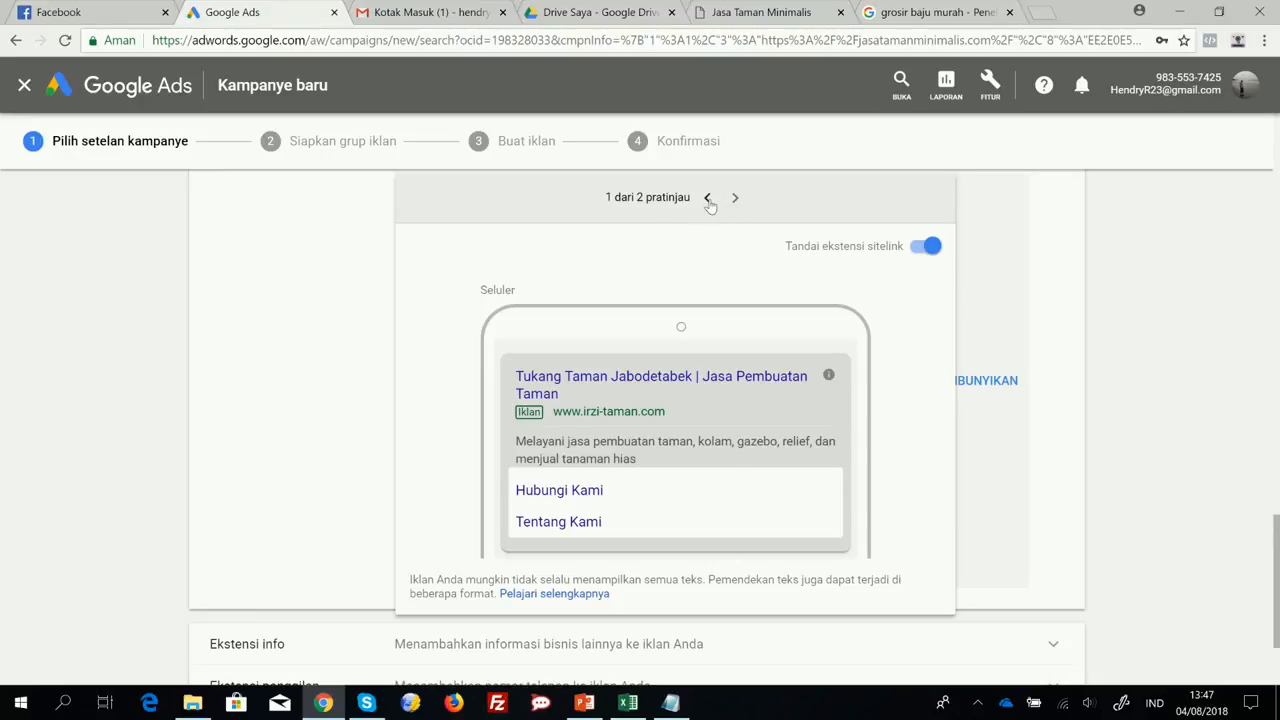
click(990, 381)
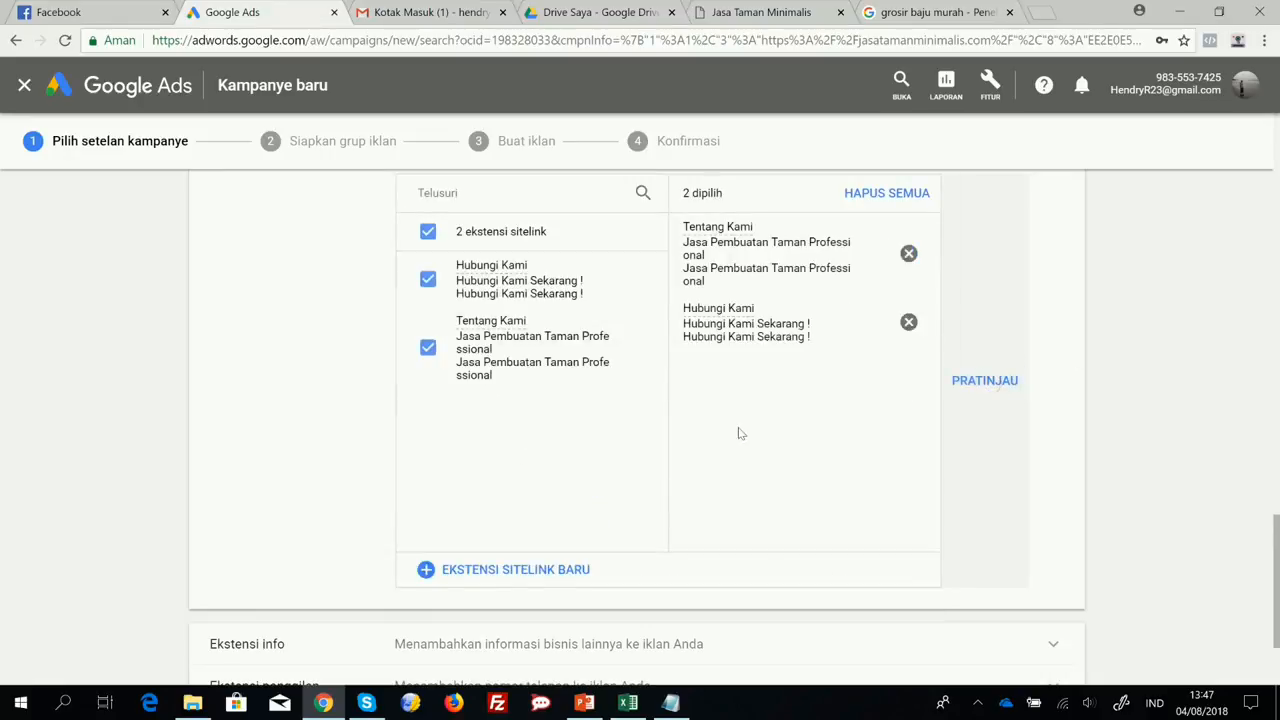
scroll(895, 400, up, 2)
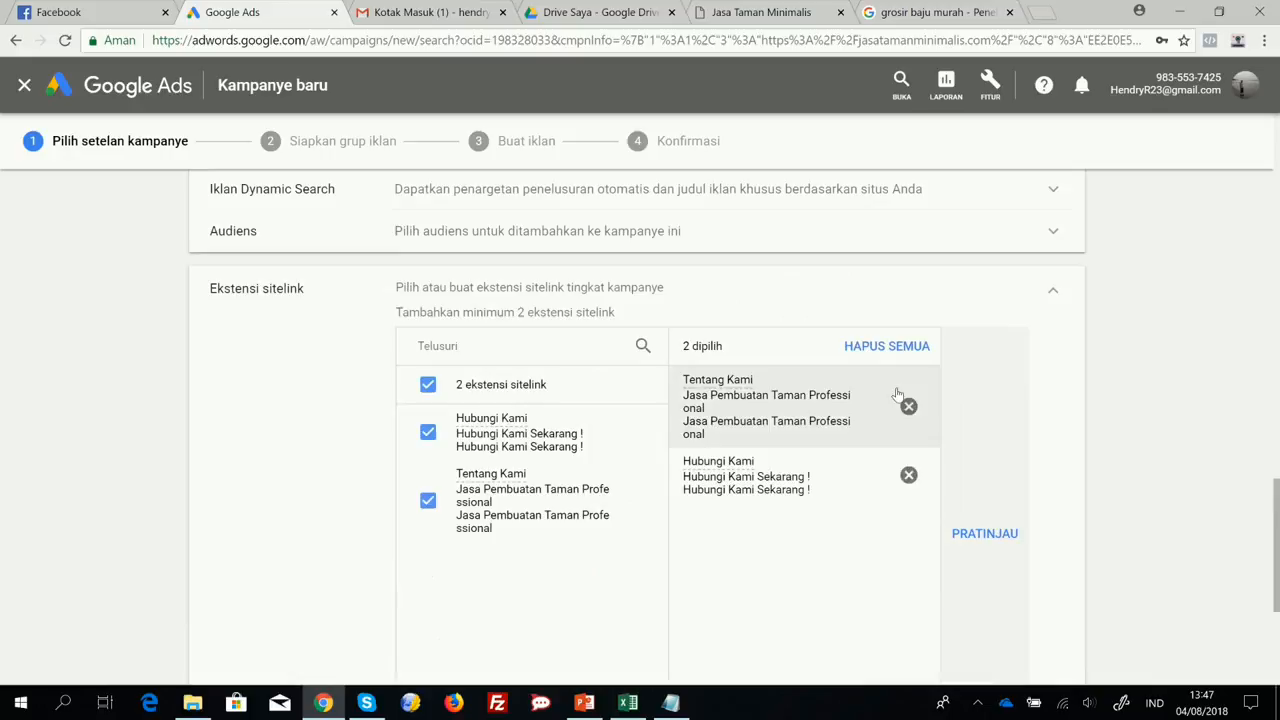
click(1050, 293)
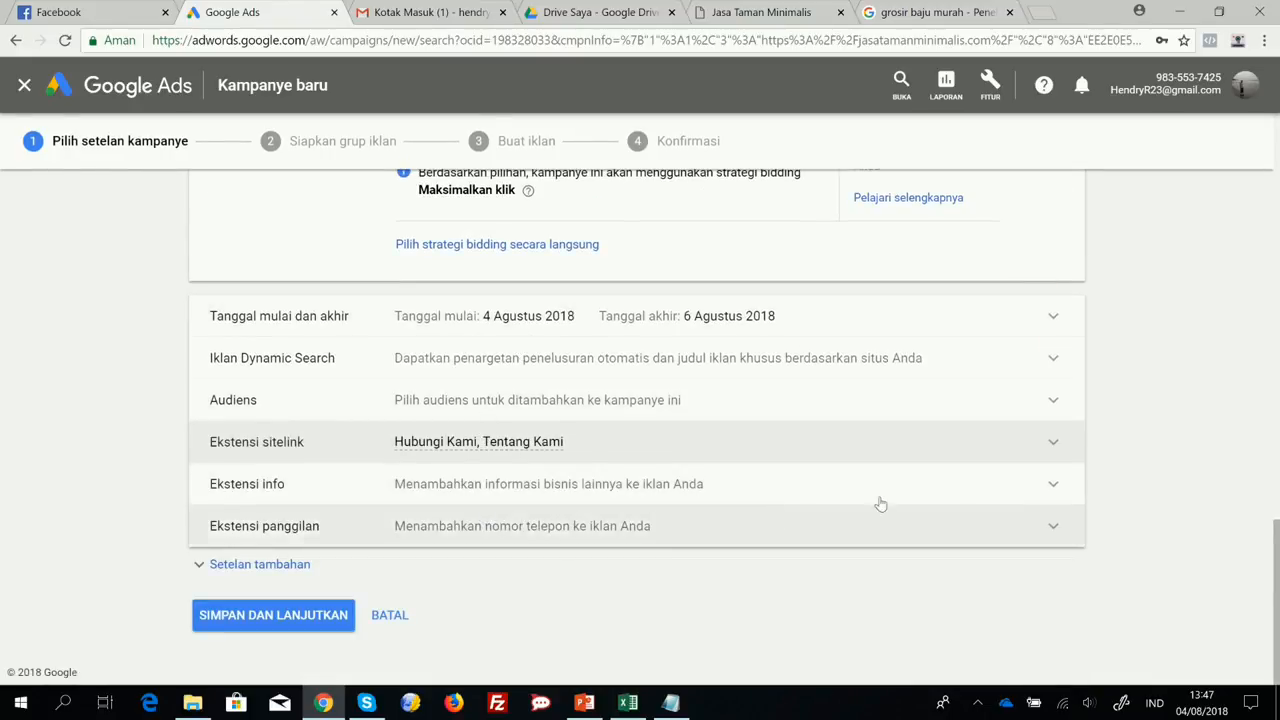
Review the available info extensions without selecting any and collapse that section.
click(1054, 488)
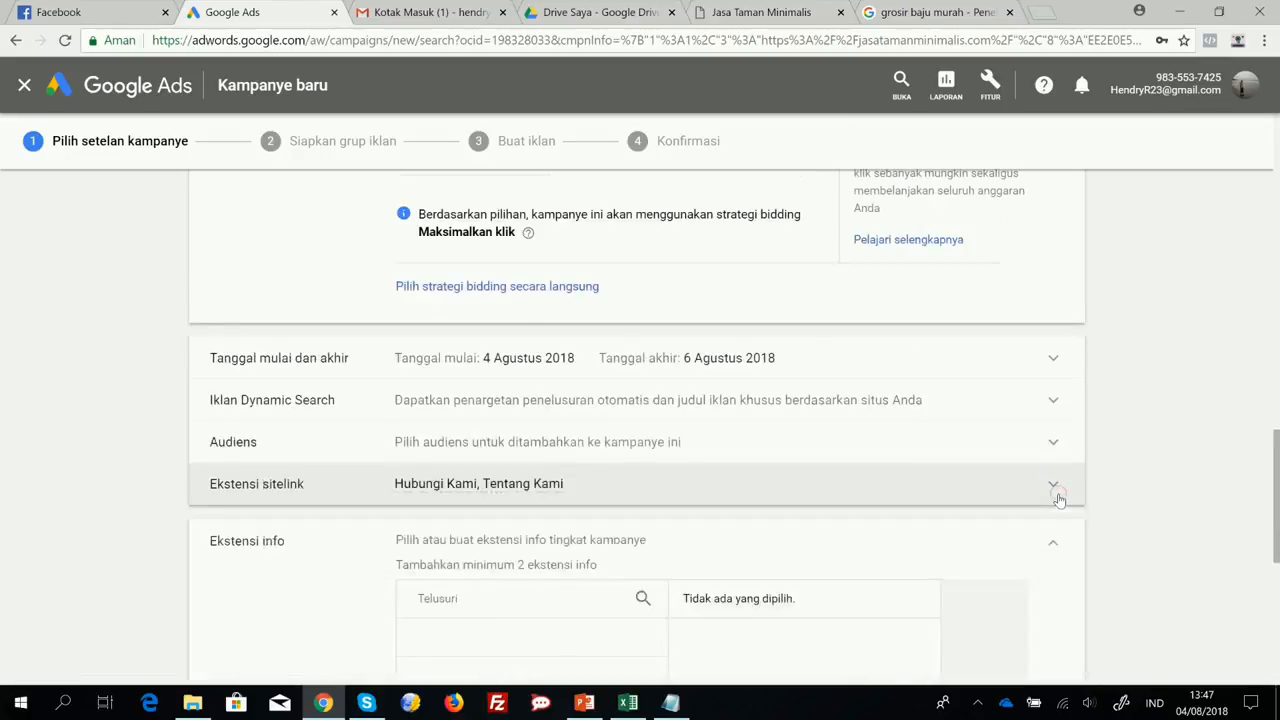
scroll(1036, 495, up, 2)
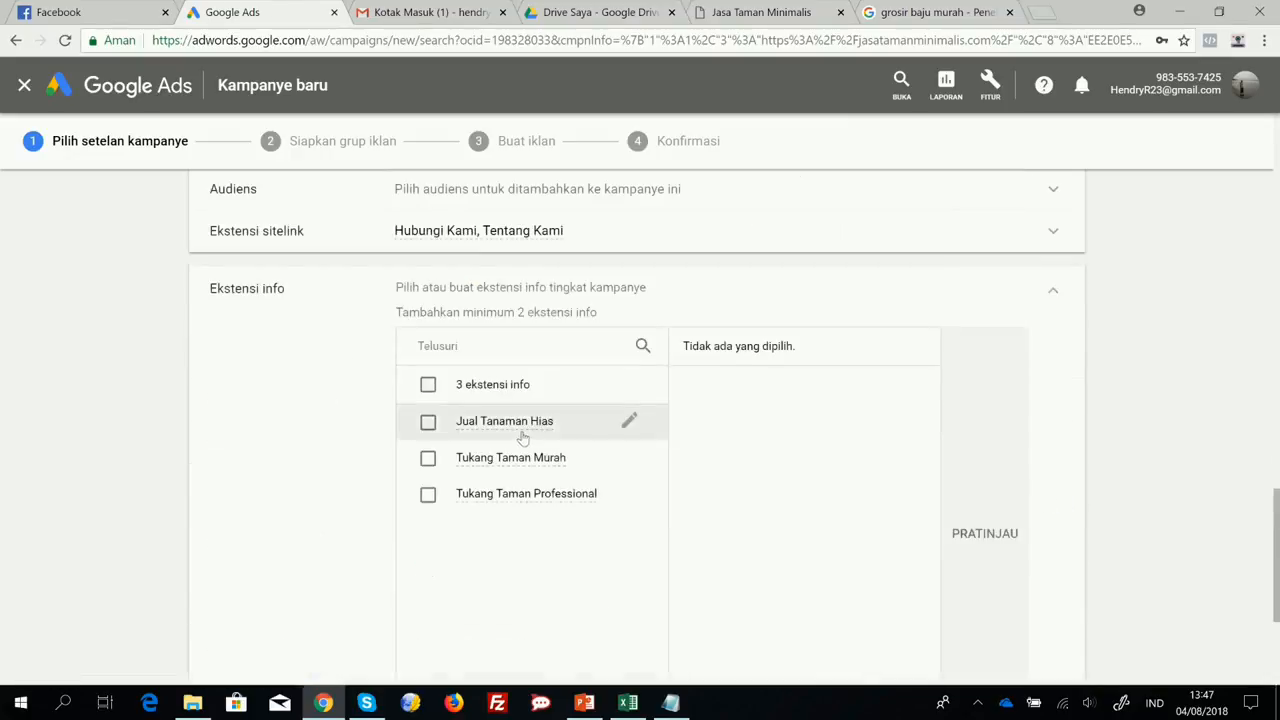
click(1052, 290)
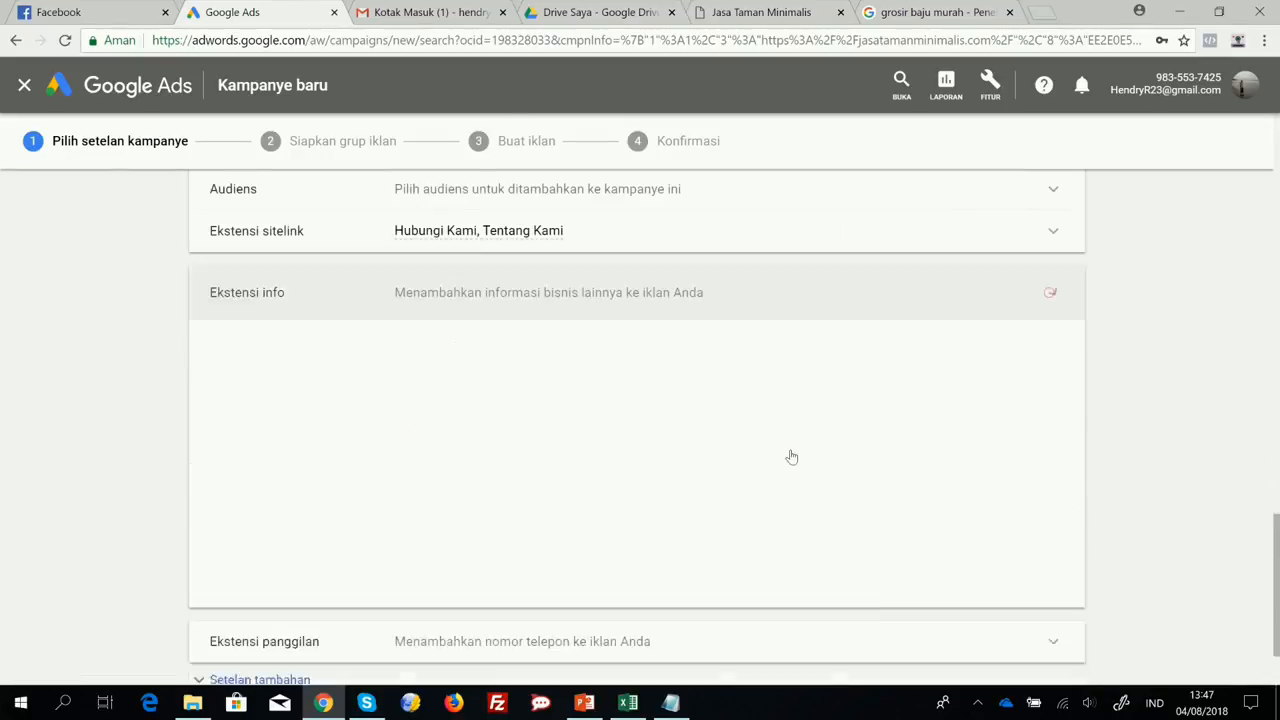
Add the first listed phone number as the campaign's call extension, preview it in the mobile ad and hide the preview.
click(1016, 523)
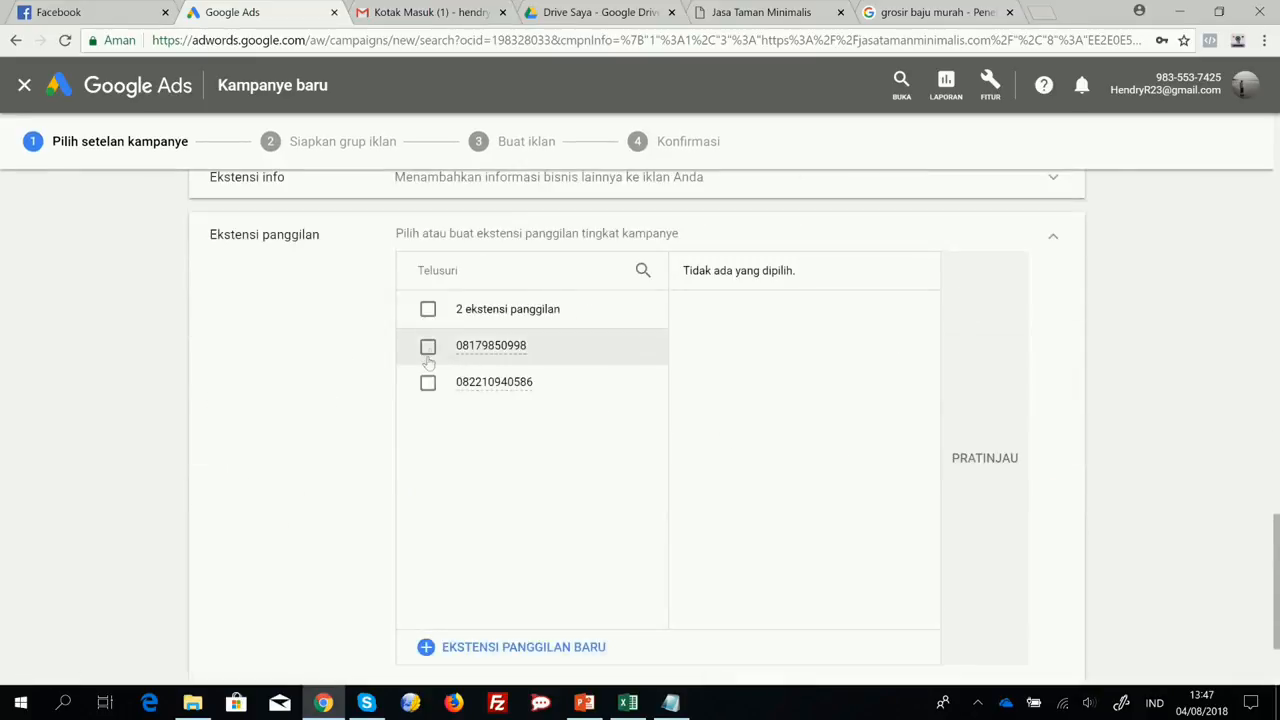
click(428, 345)
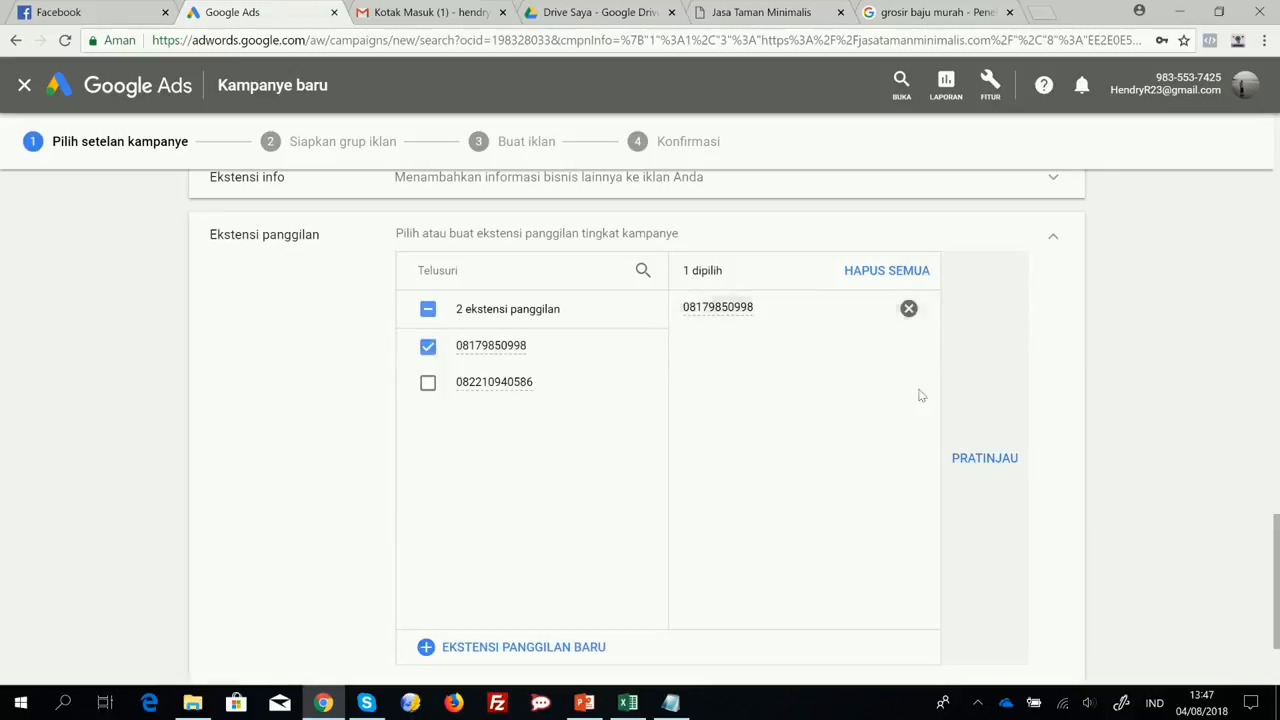
click(956, 456)
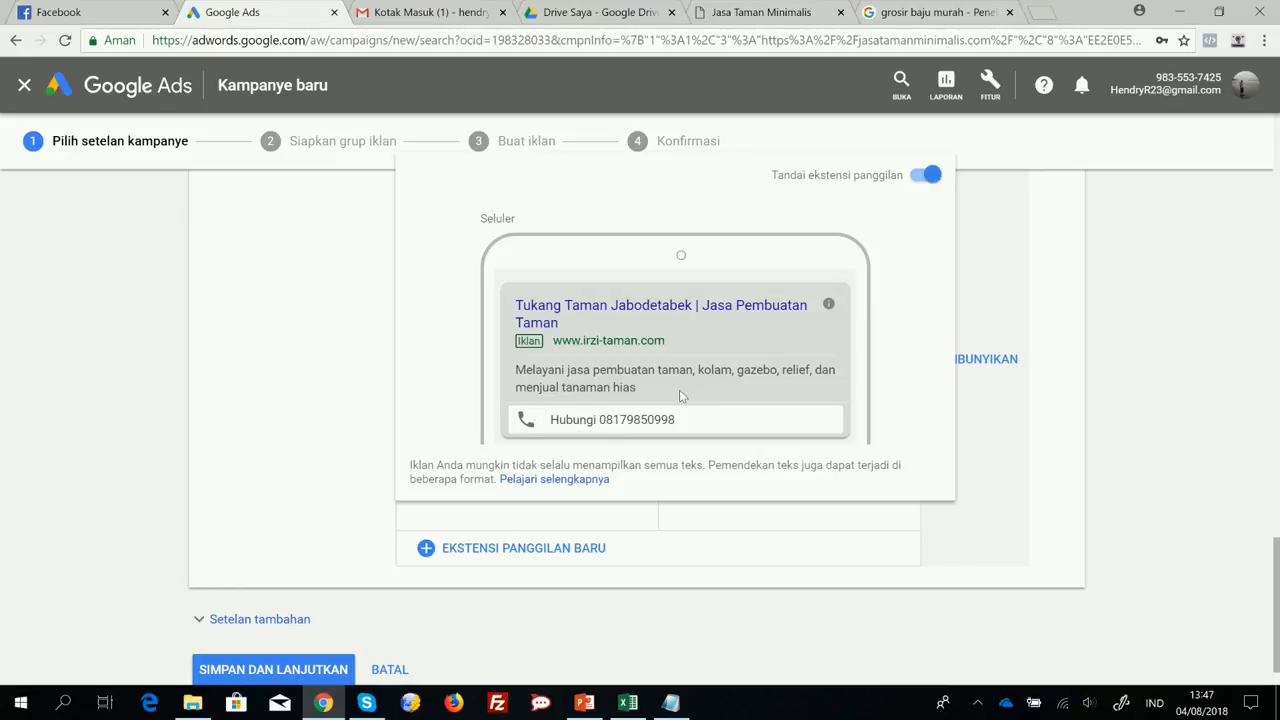
click(991, 368)
Save the campaign settings and continue to the ad group setup.
scroll(905, 343, down, 1)
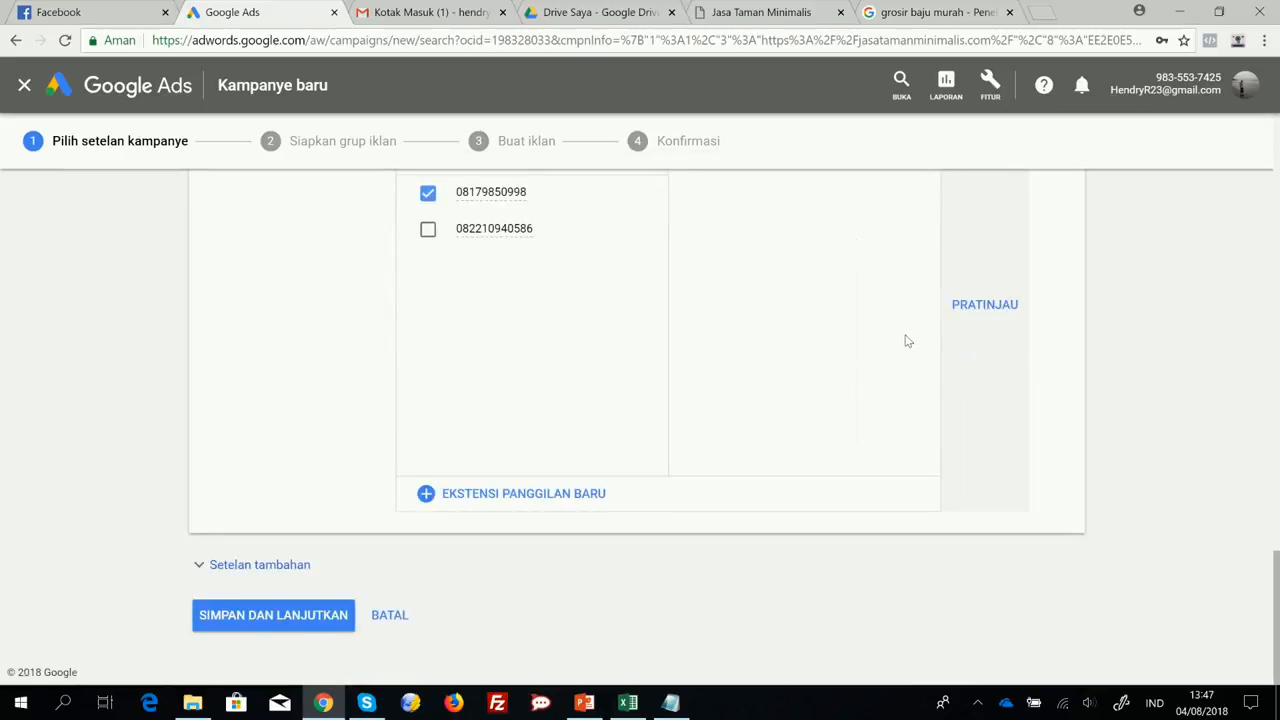
scroll(357, 543, up, 2)
scroll(343, 523, down, 2)
click(260, 616)
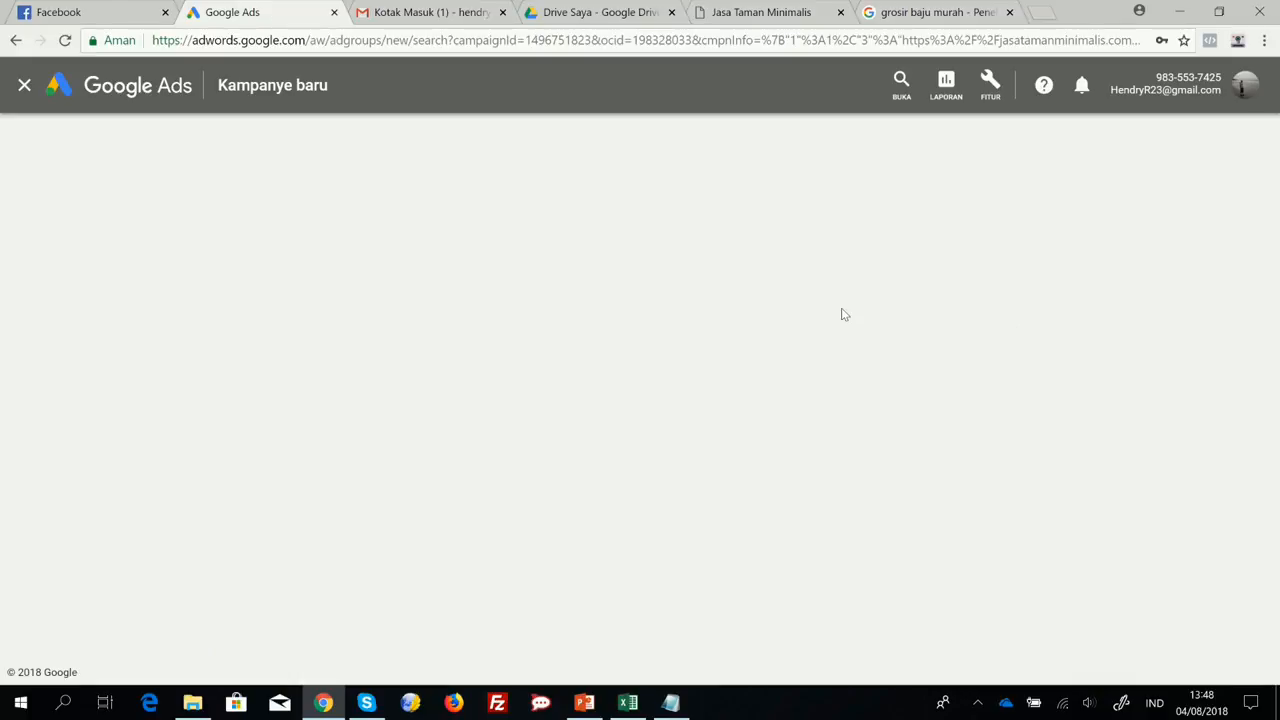
Switch to the Notepad outline and complete its third item as "3. Buat Grup Iklan".
click(671, 703)
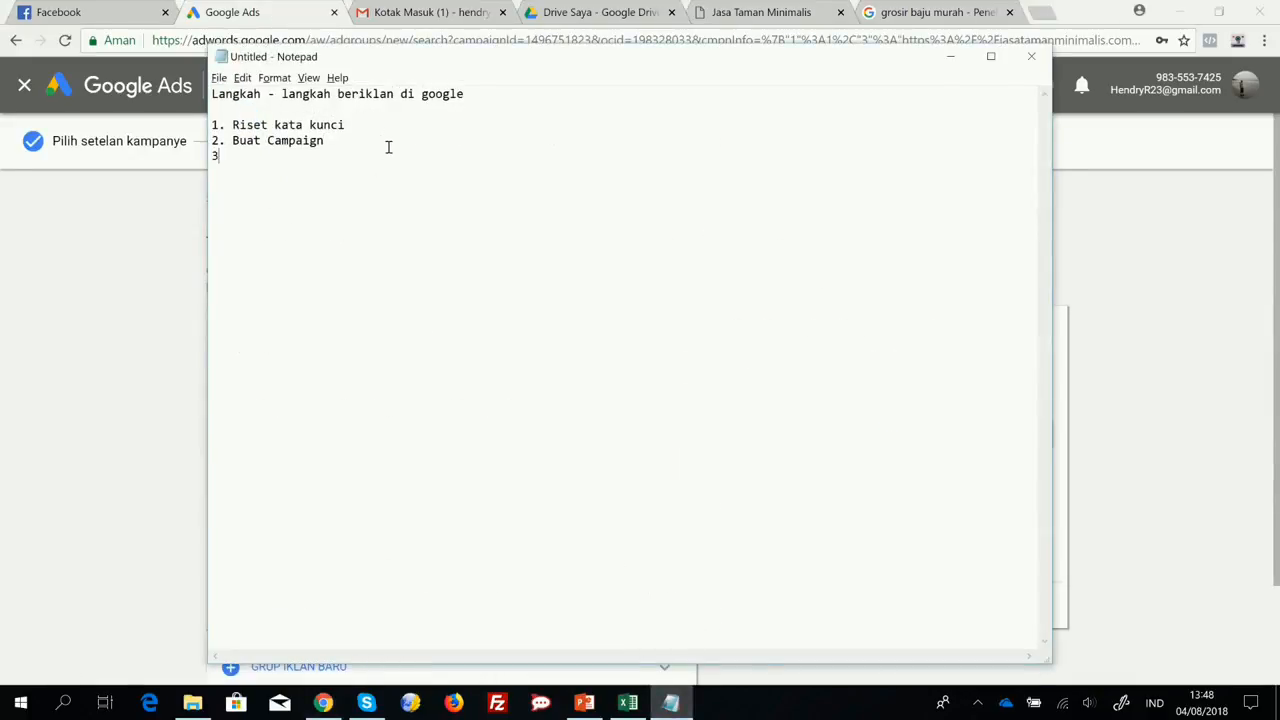
text(at Gruu Iklan)
click(288, 156)
text(p)
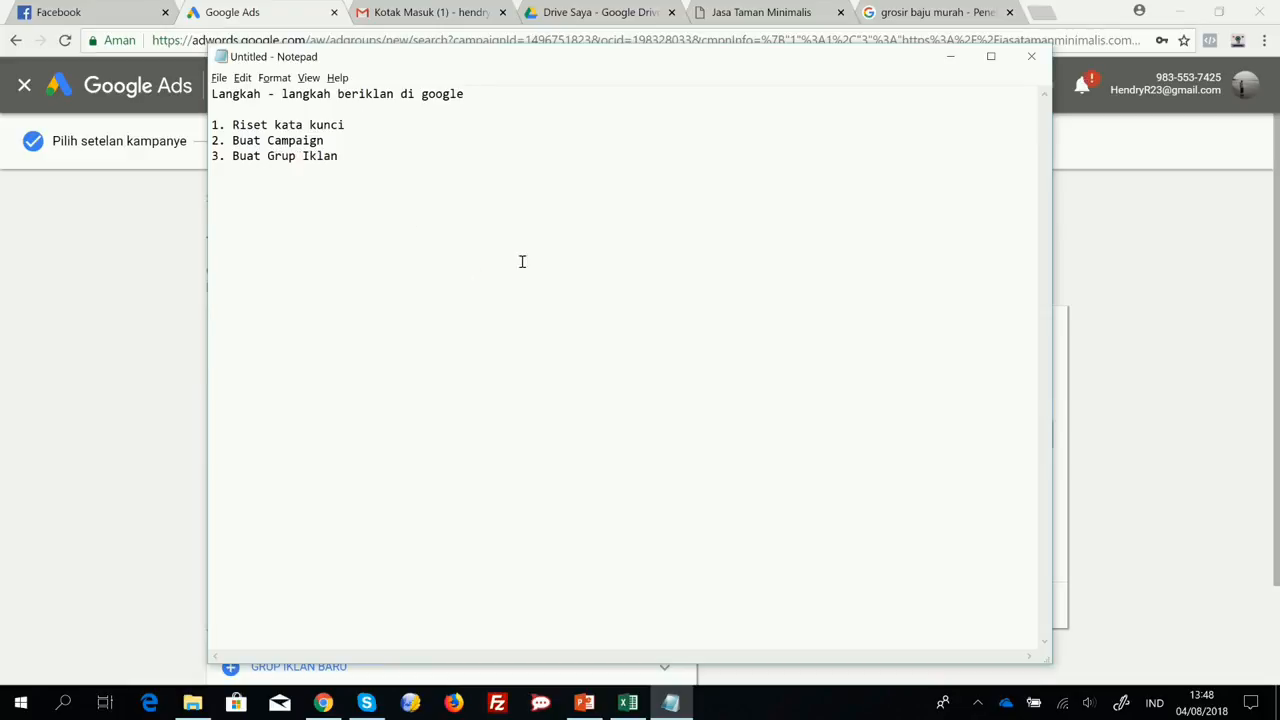
Return to the Google Ads ad group setup and name the ad group "Taman Minimalis #1".
key(alt+Tab)
click(444, 267)
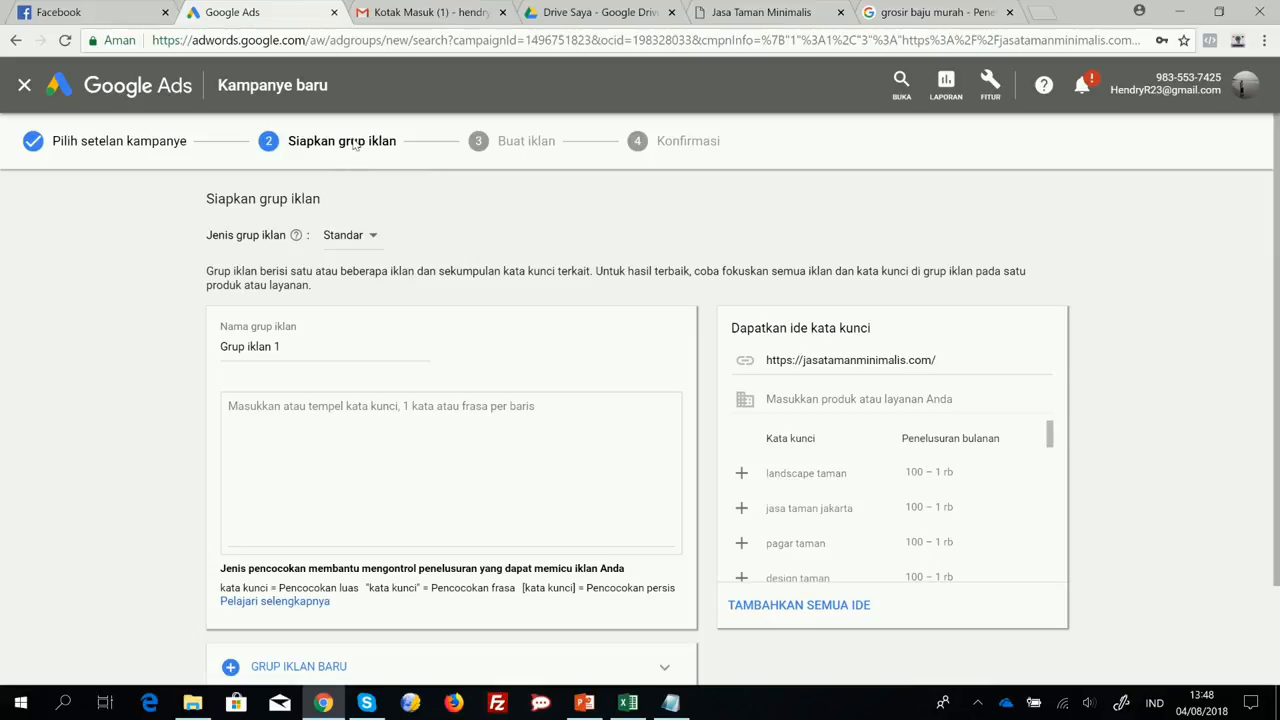
click(260, 350)
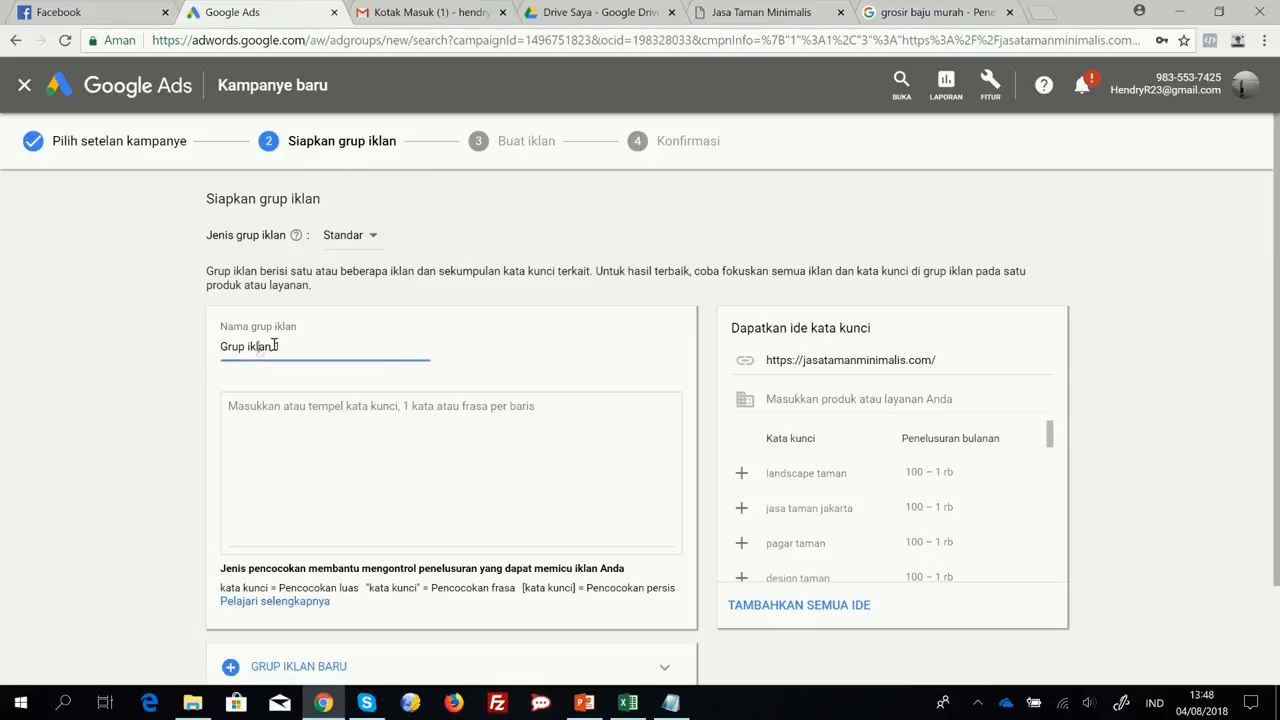
triple_click(289, 346)
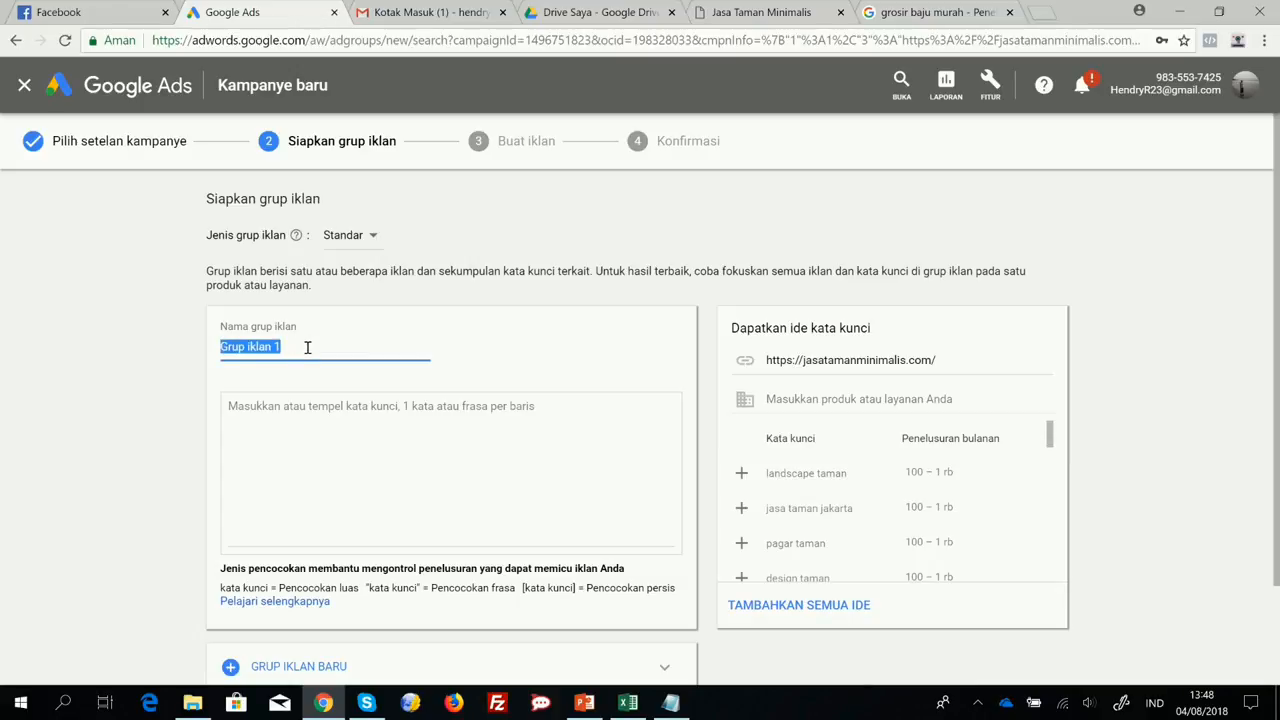
text(Taman M)
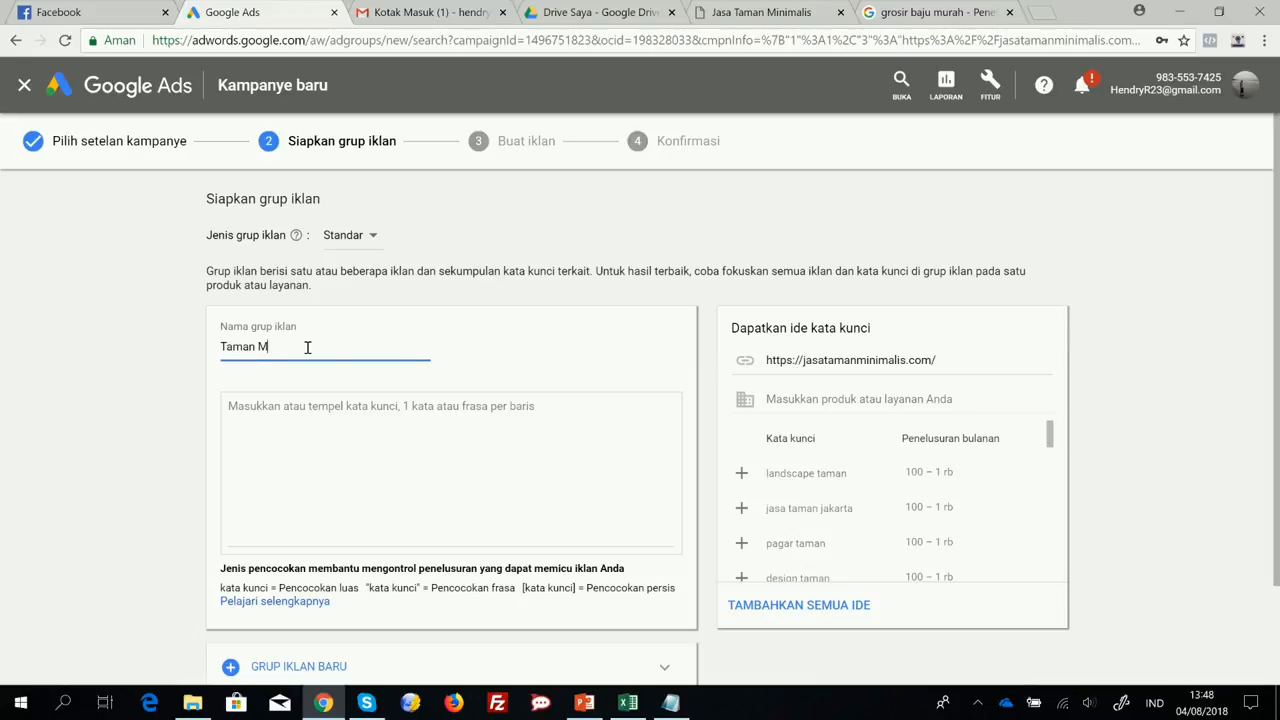
text(inimalis #1)
Switch to the "keyword taman" workbook in Excel and copy all keywords in column A of Sheet3, from "kolam ikan" to "kolam hias".
click(300, 413)
scroll(477, 357, down, 1)
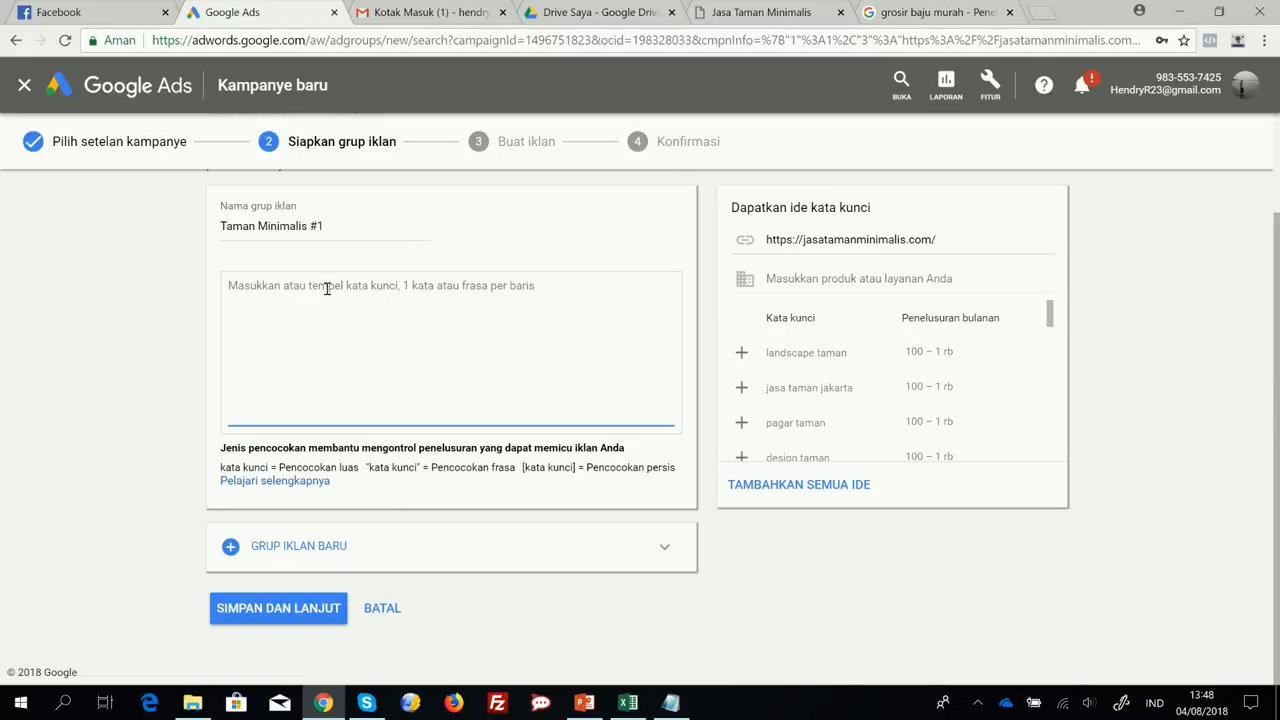
click(628, 703)
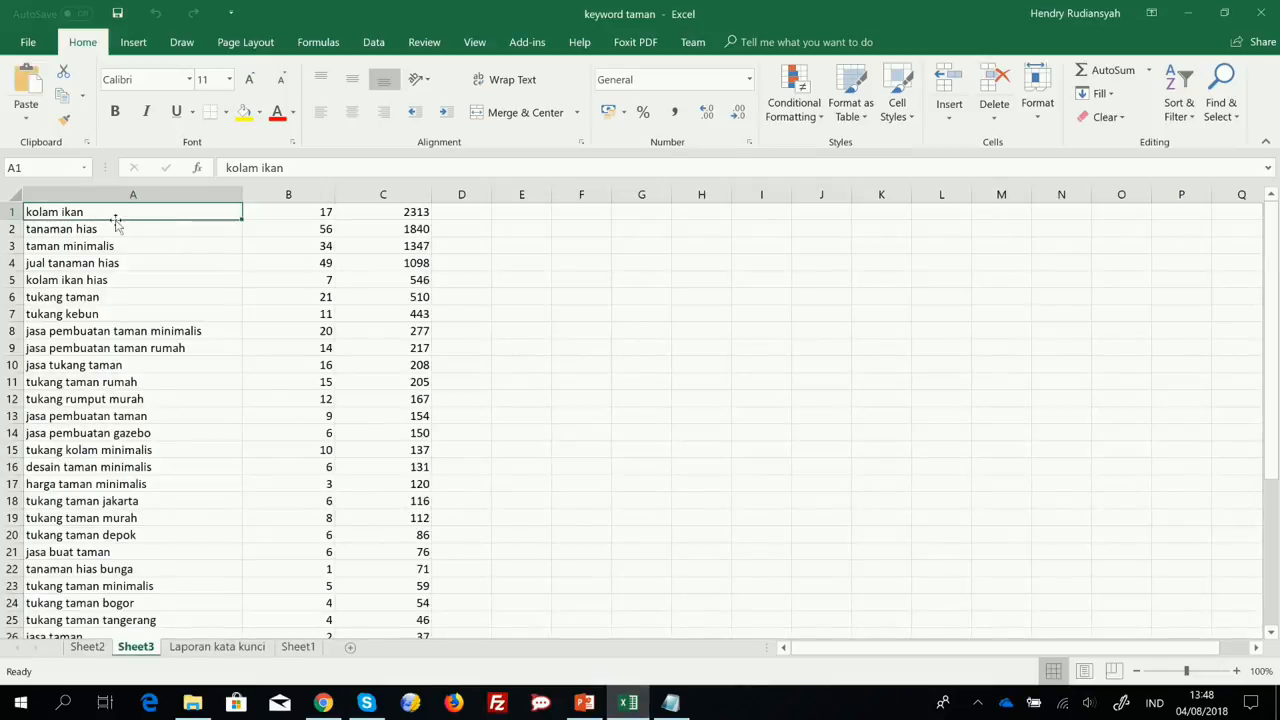
key(Down)
key(Up)
key(ctrl+shift+Down)
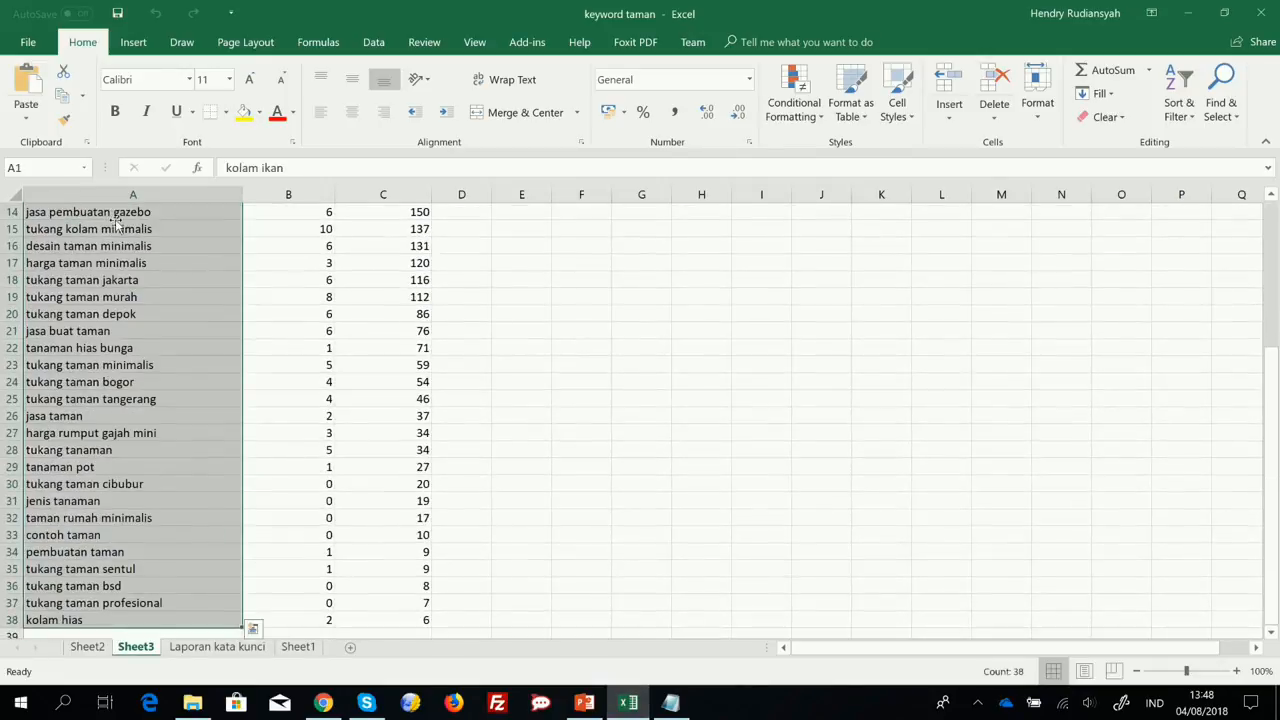
key(ctrl+c)
Switch back to Google Ads, paste the copied keywords into the ad group's keyword list and remove the trailing empty line.
key(alt+Tab)
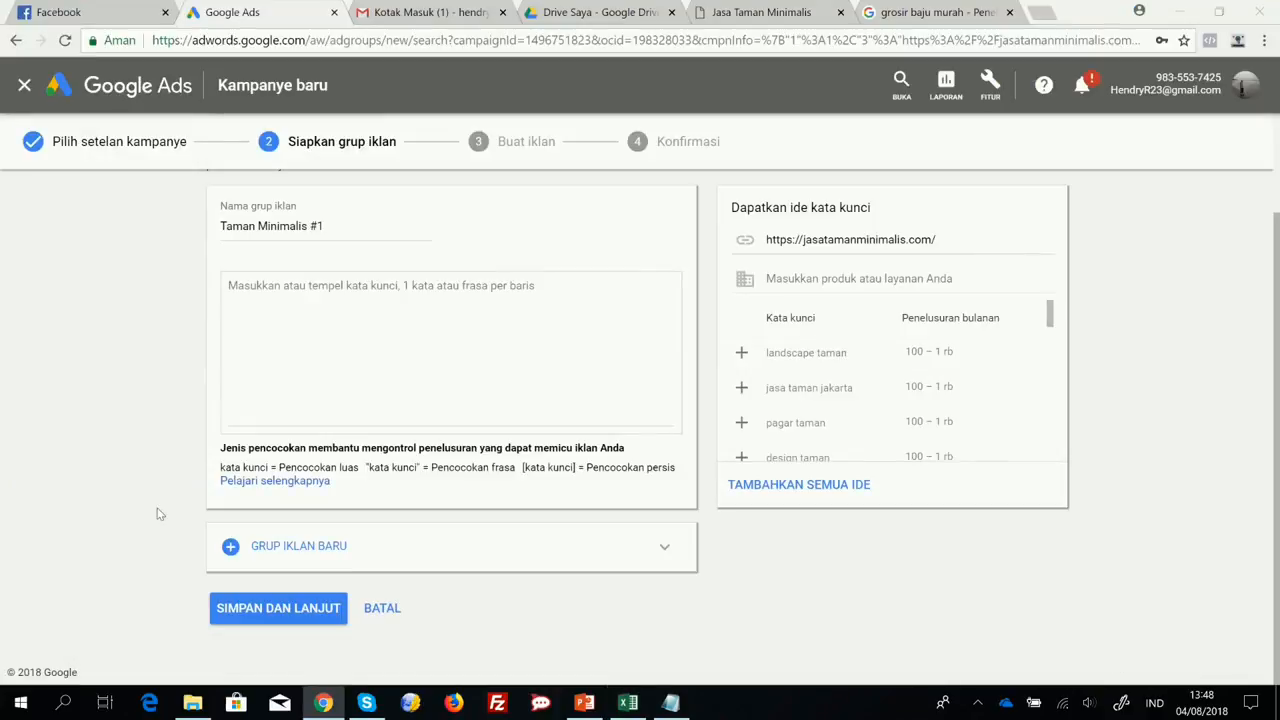
click(360, 306)
key(ctrl+v)
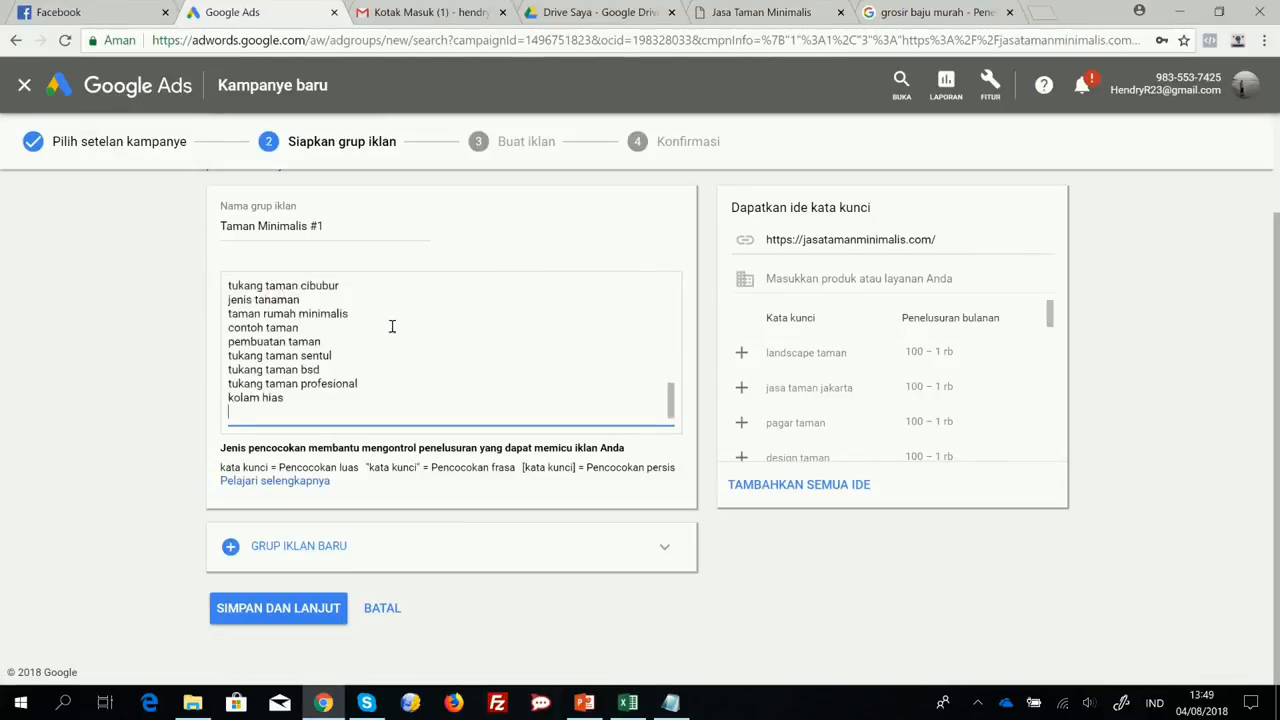
key(BackSpace)
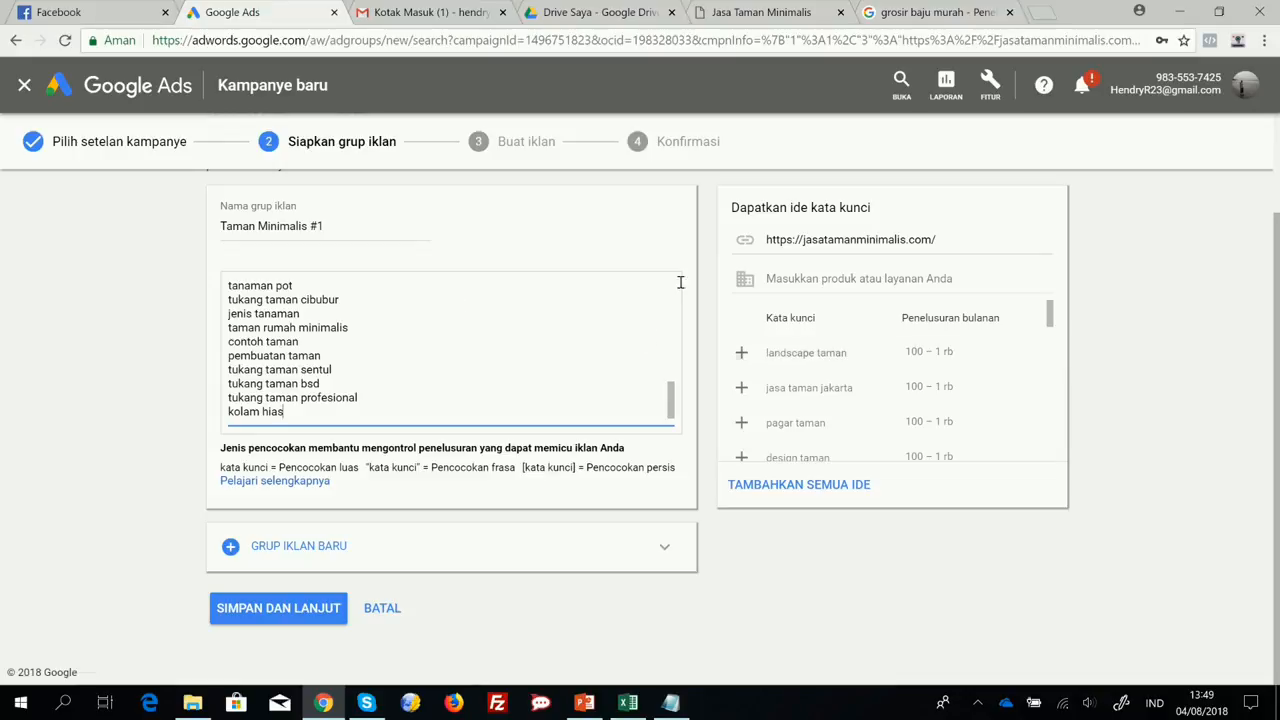
Check the available ad group types, keep Standar, then save the ad group and continue to ad creation.
click(792, 278)
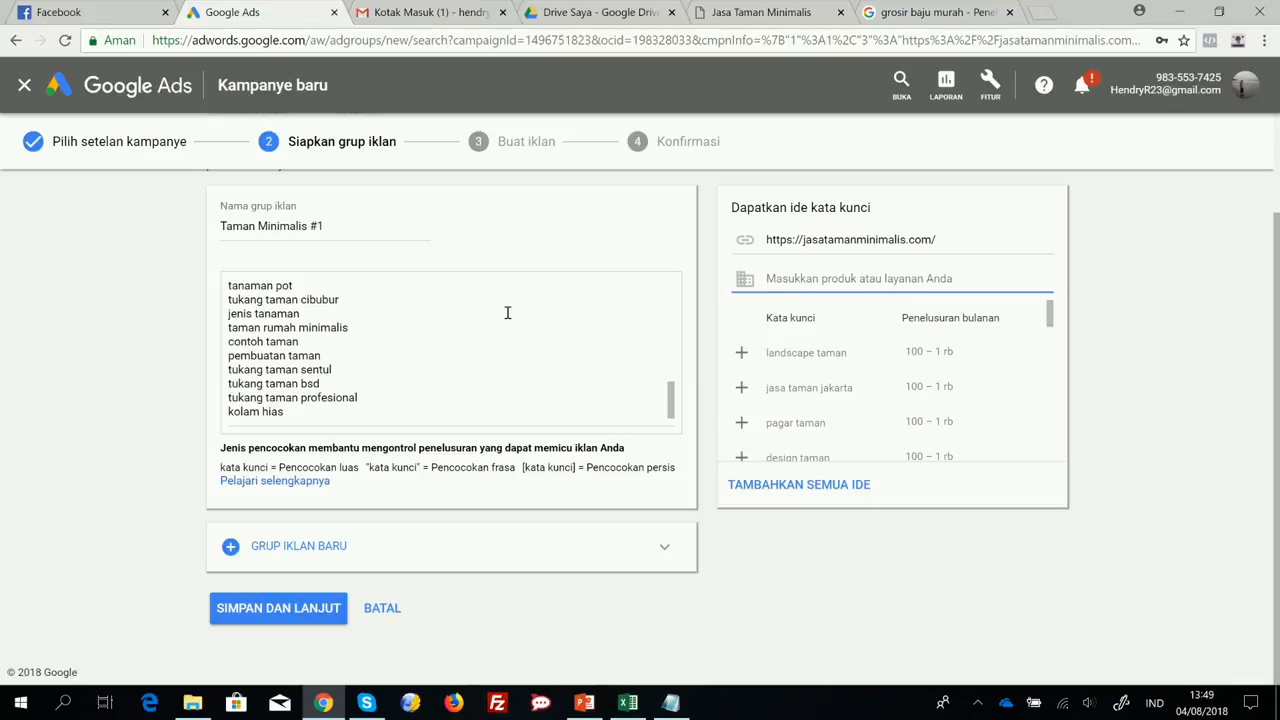
scroll(486, 507, up, 2)
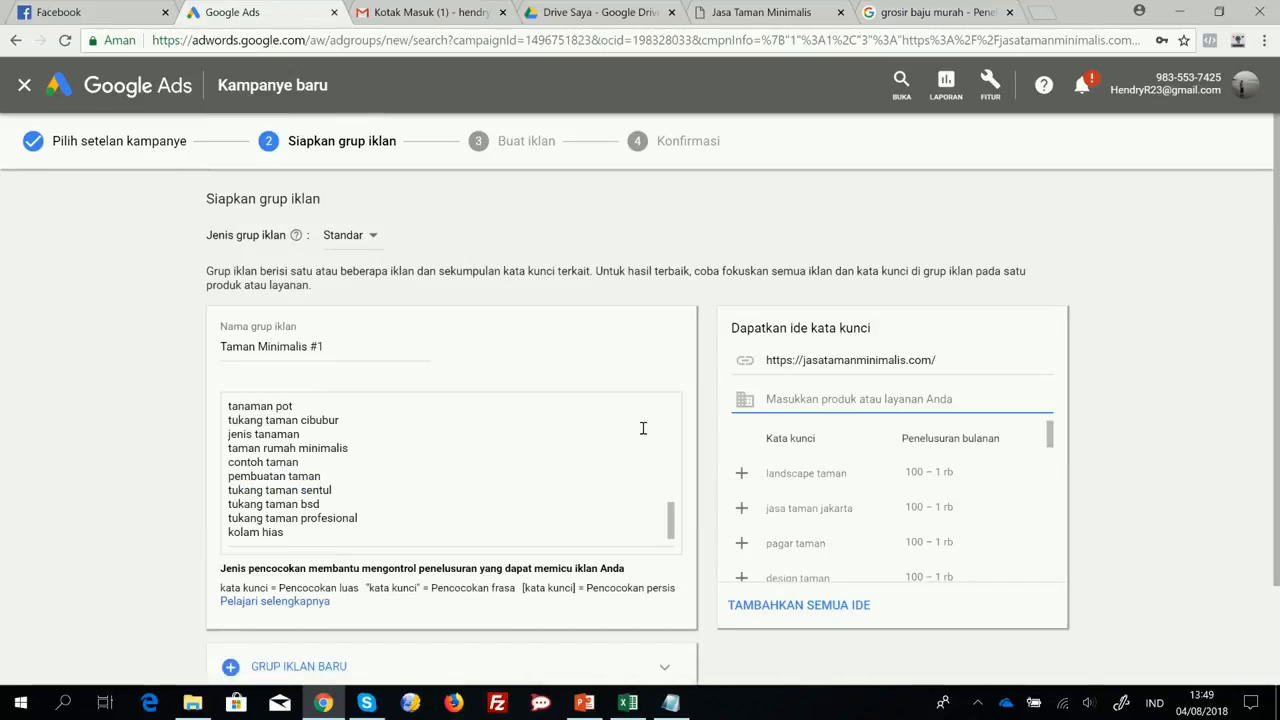
click(366, 238)
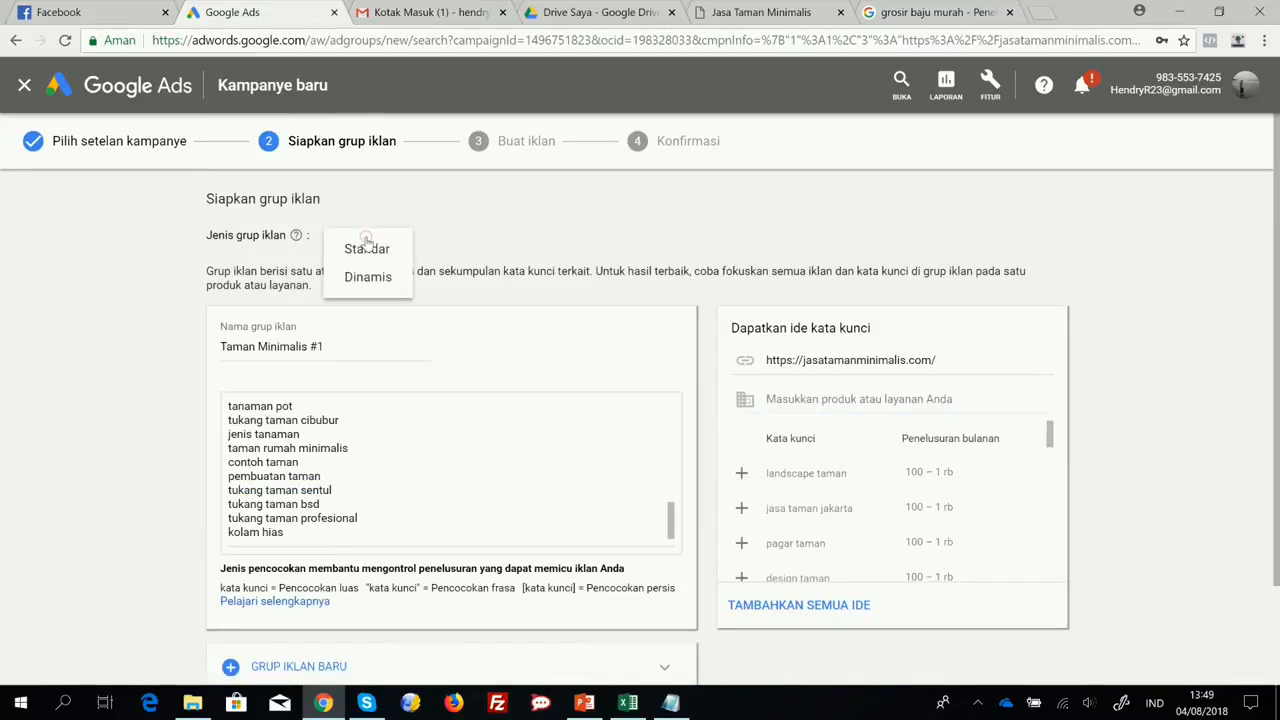
click(500, 237)
scroll(400, 240, down, 2)
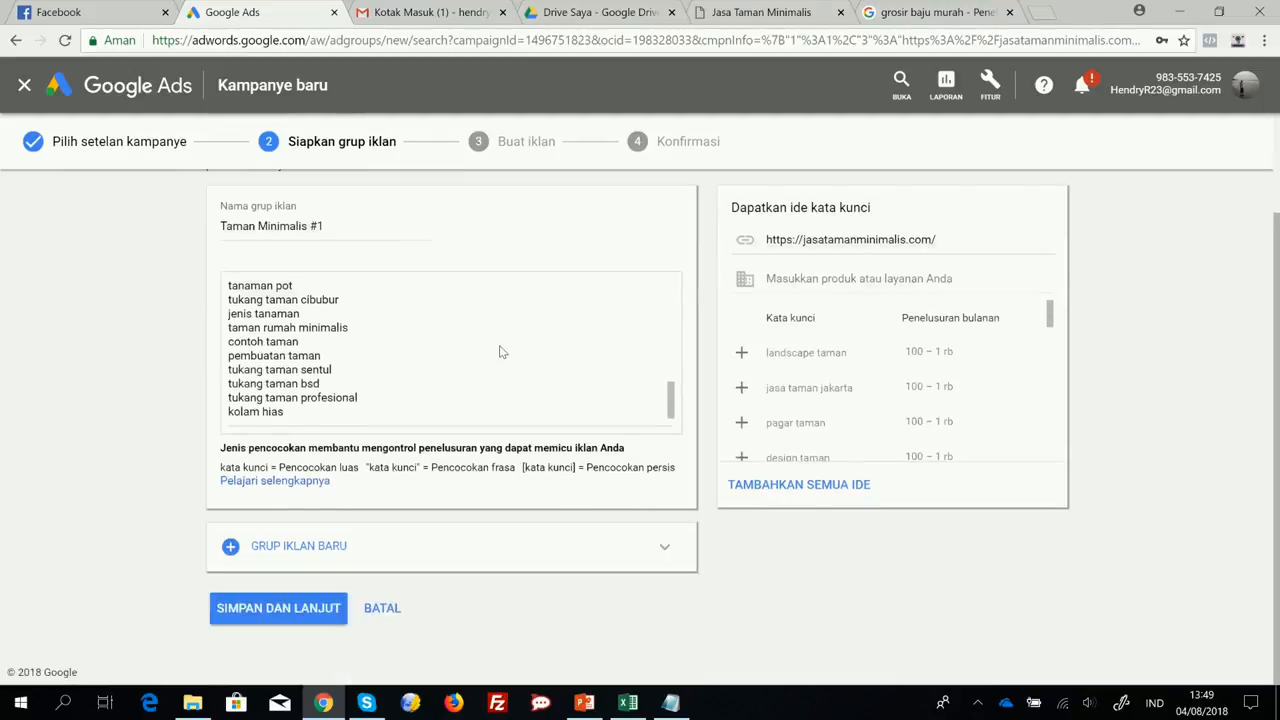
click(278, 608)
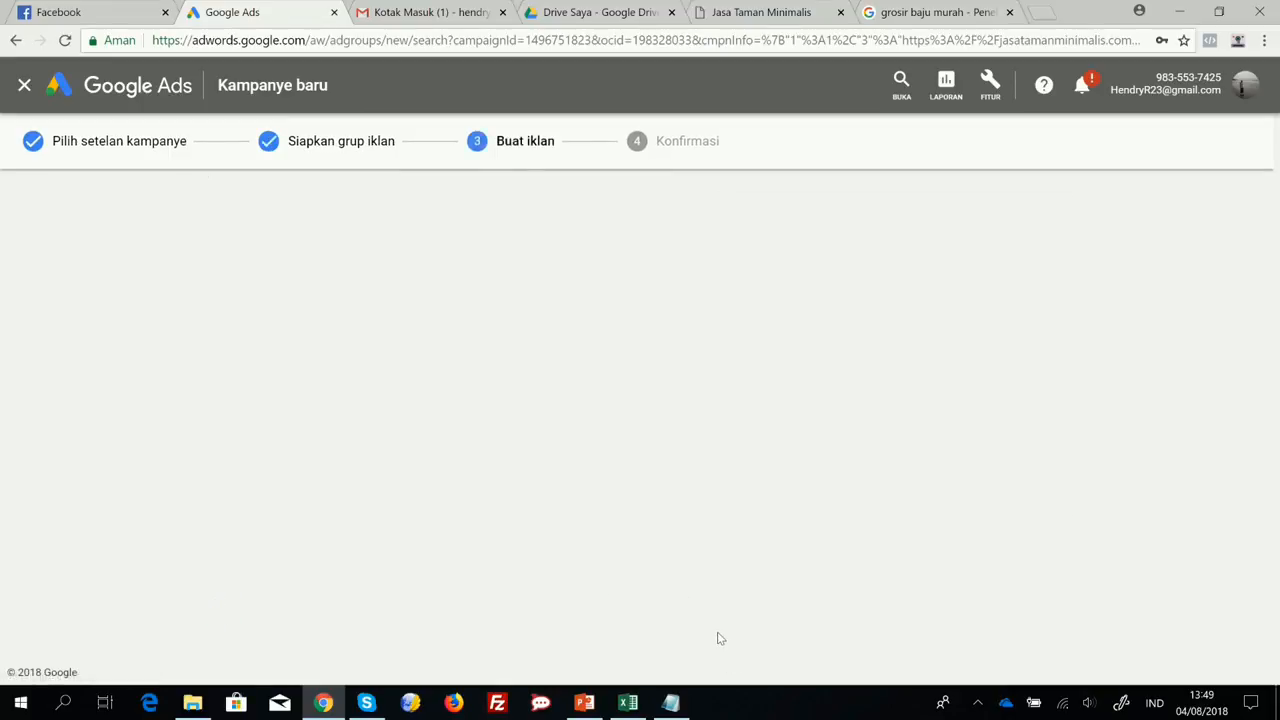
Switch to the Notepad outline and add the fourth item "4. Buat Iklan".
click(670, 703)
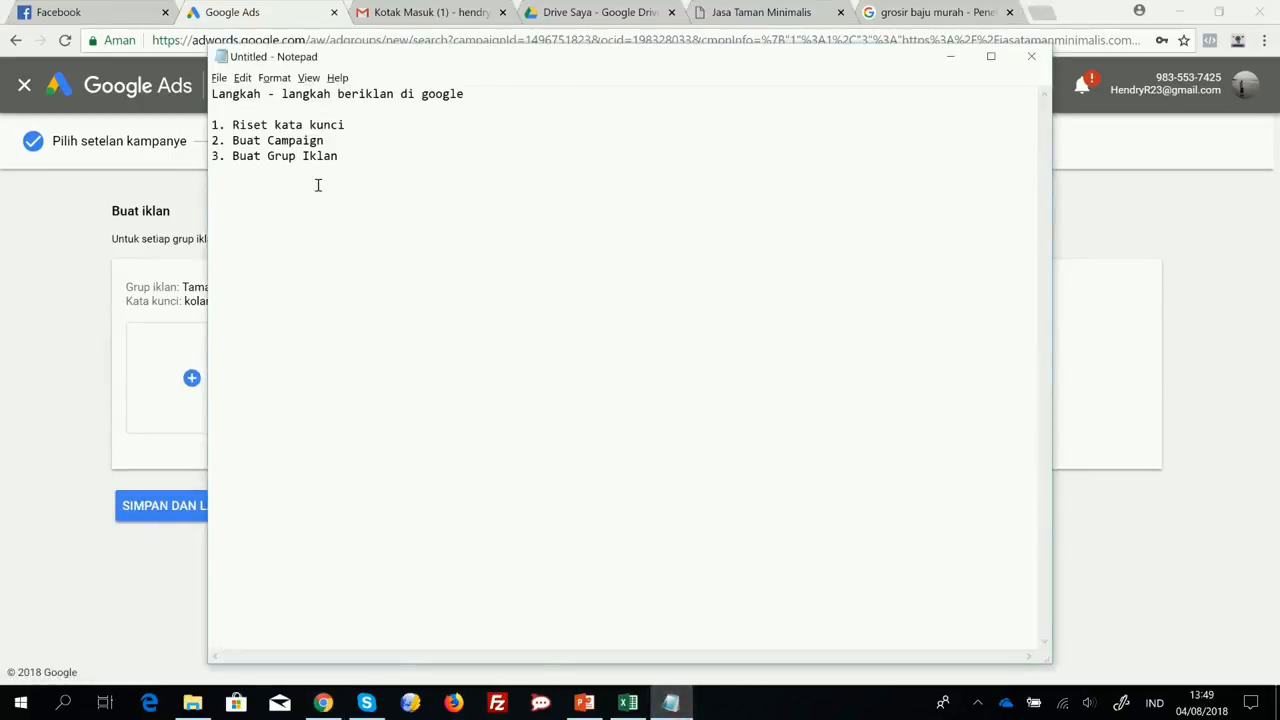
key(Return)
text(4. Buat Iklan)
key(alt+Tab)
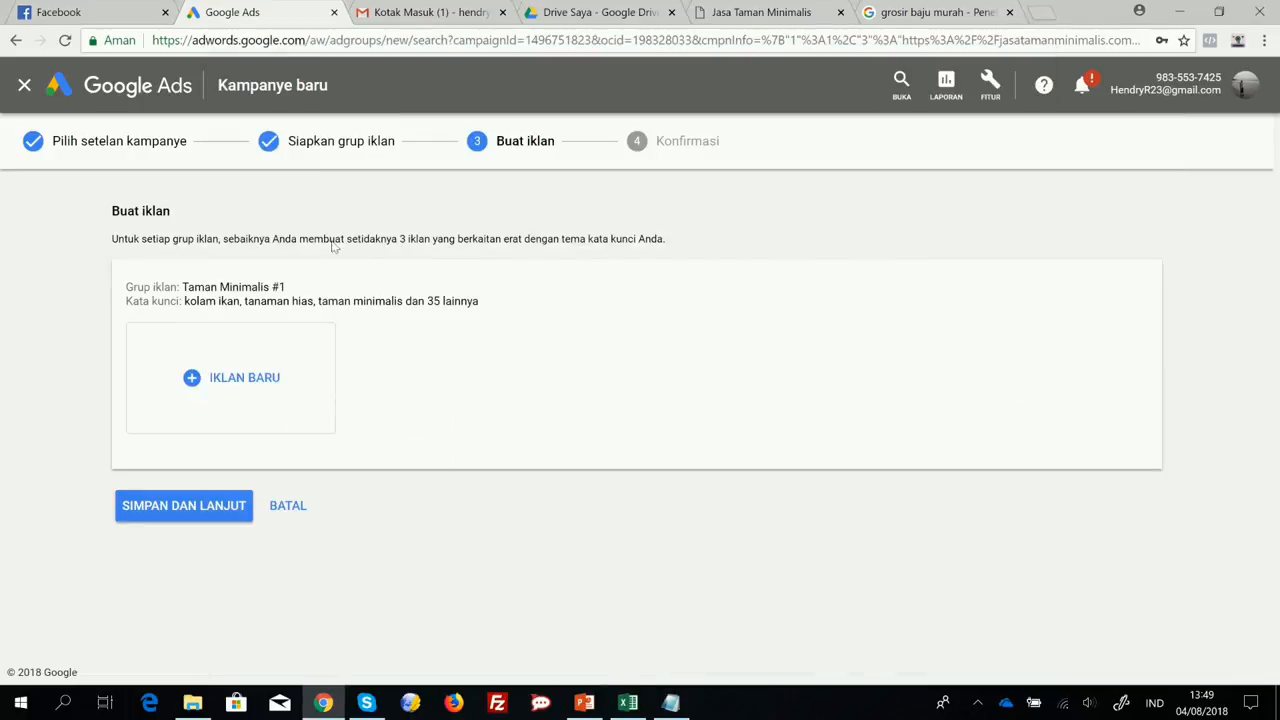
click(219, 384)
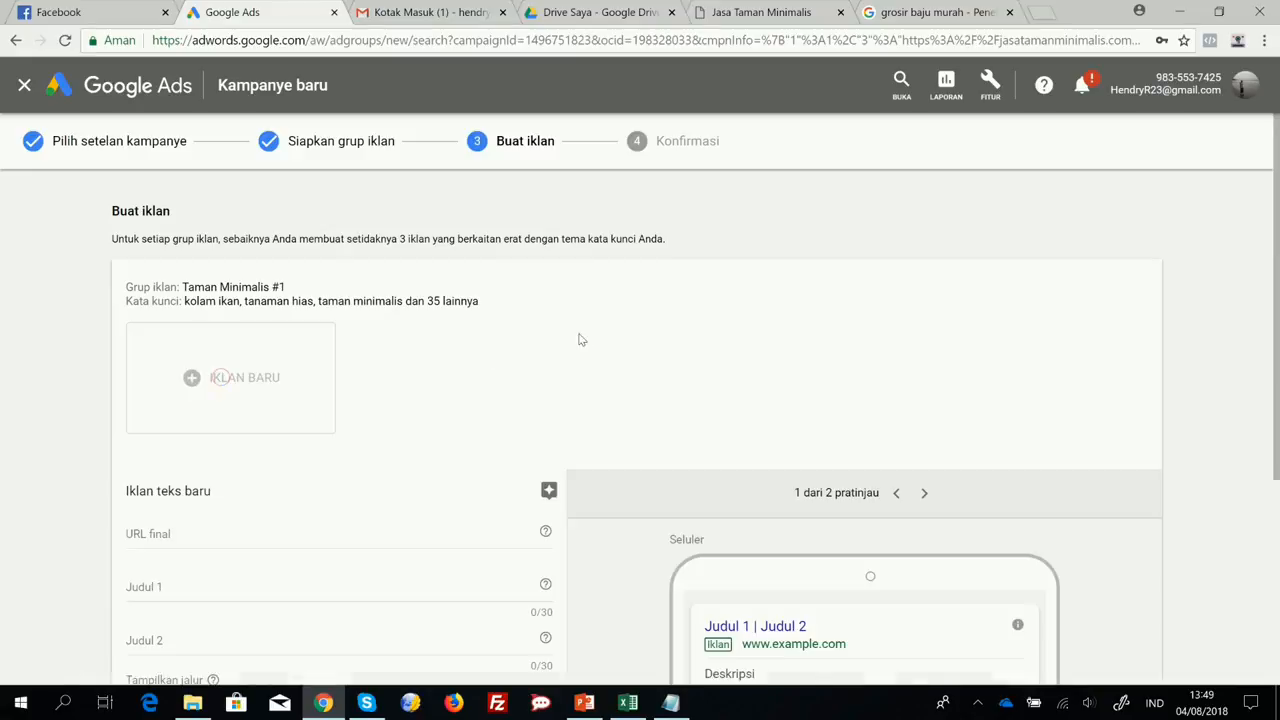
scroll(567, 347, down, 2)
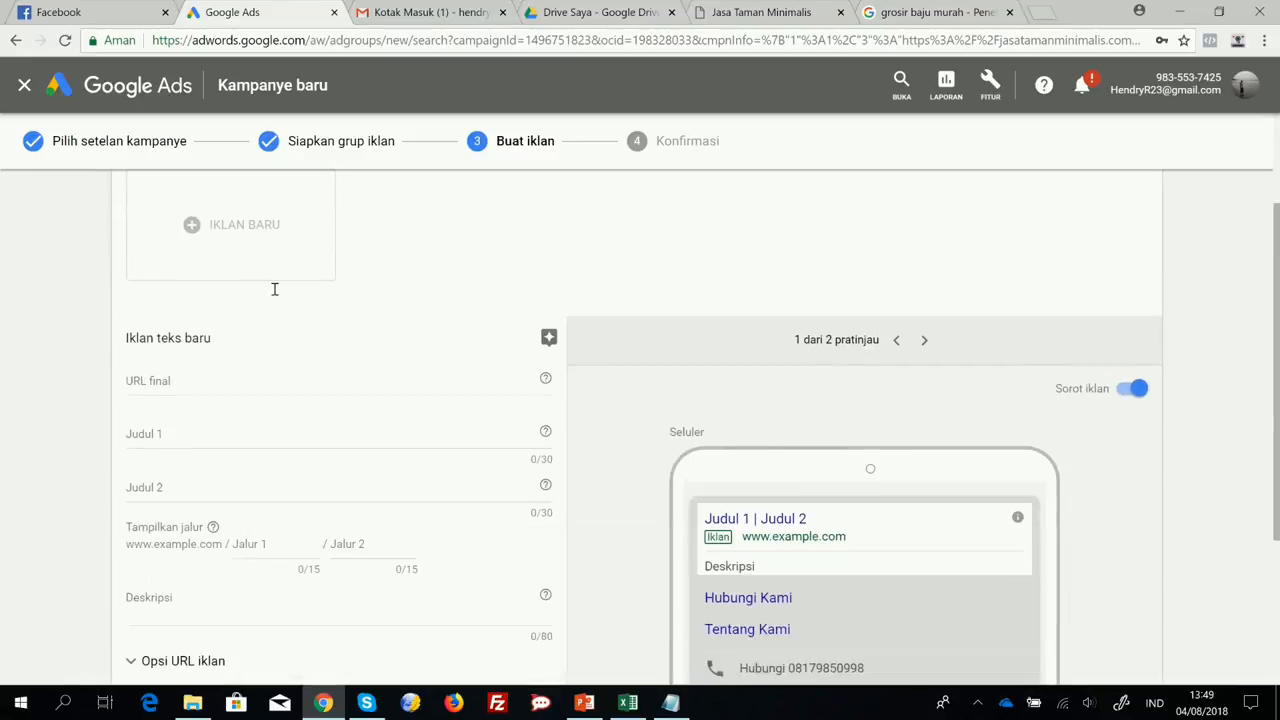
click(185, 379)
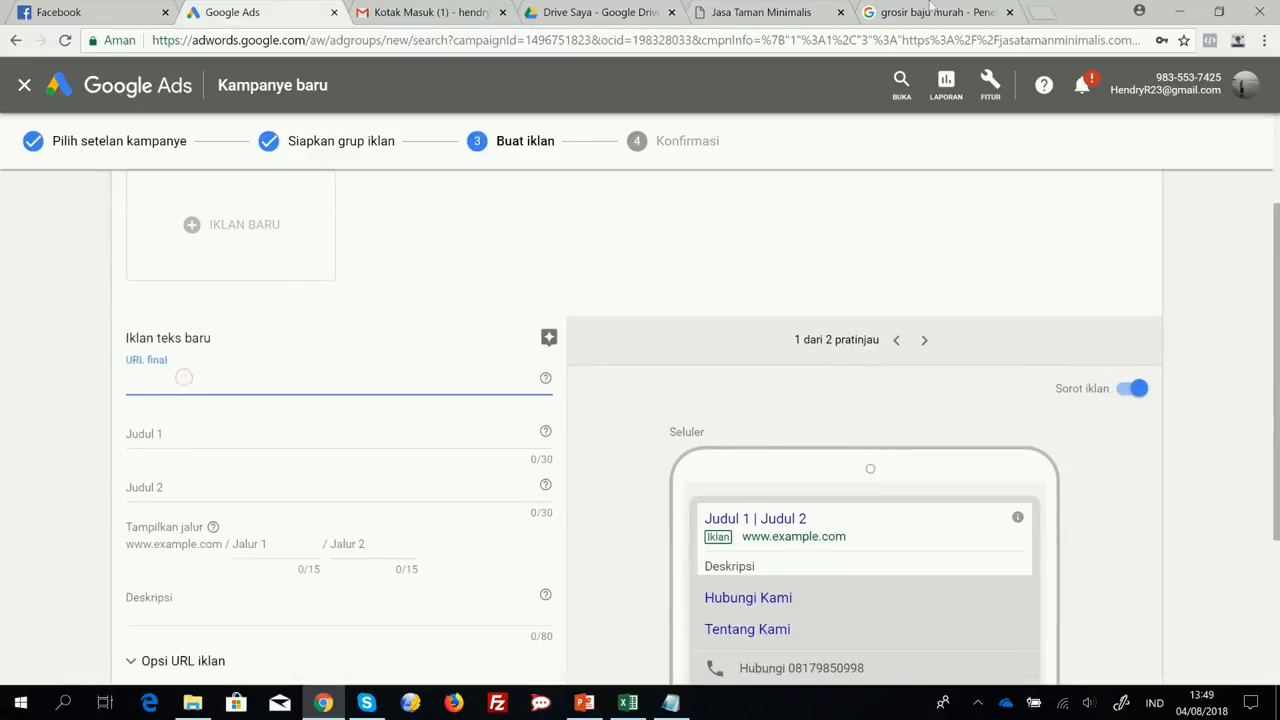
click(753, 12)
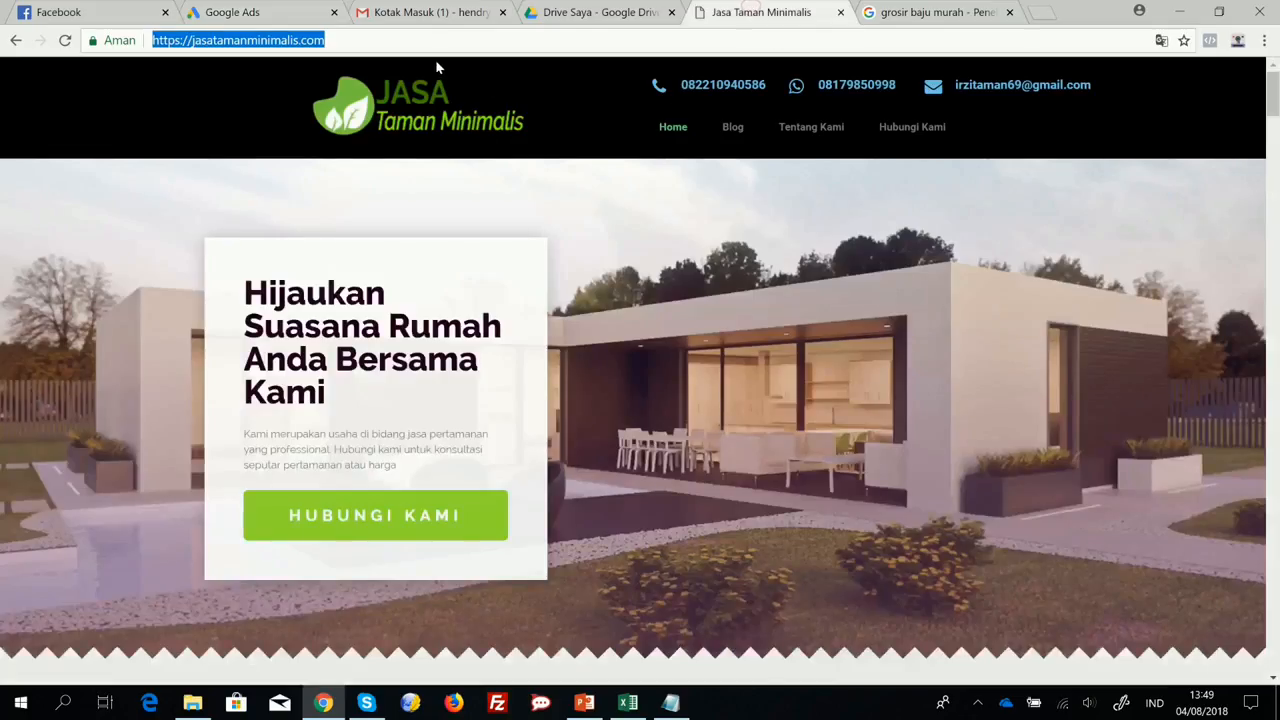
click(285, 12)
key(ctrl+v)
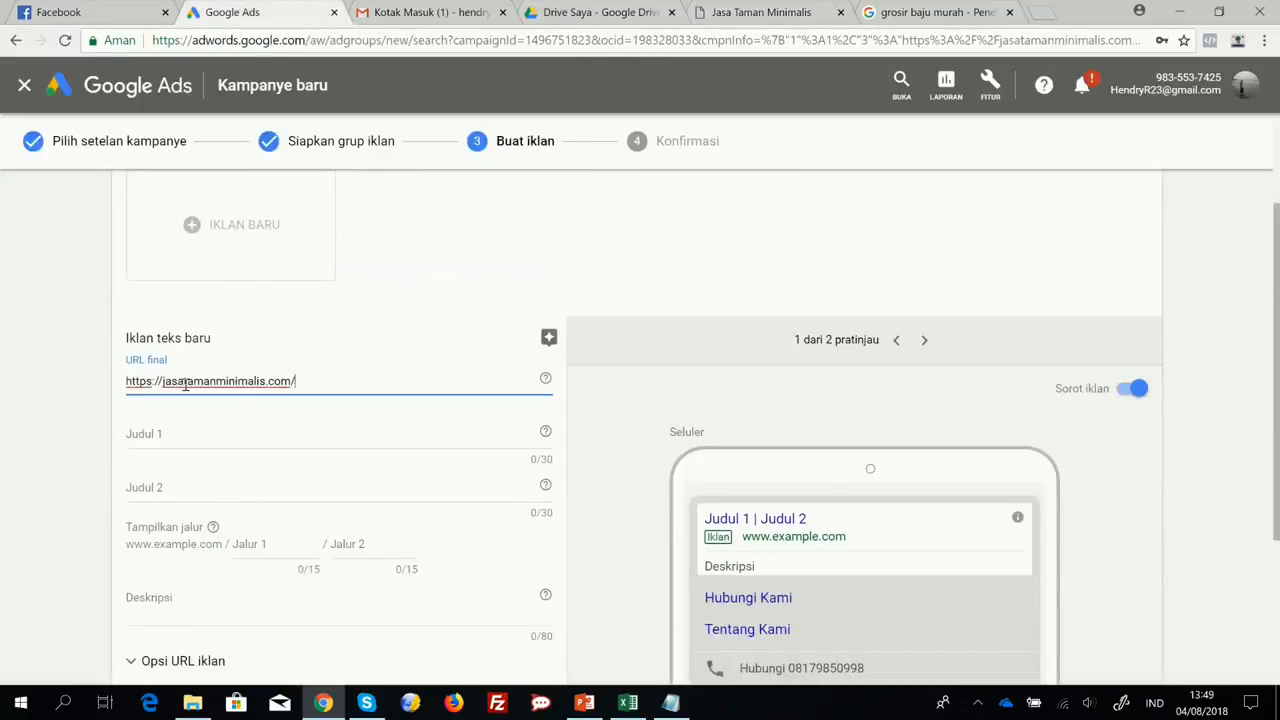
Set the ad's first headline to "Tukang Taman Murah" and its second headline to "Jasa Pembuatan Taman".
scroll(329, 376, down, 2)
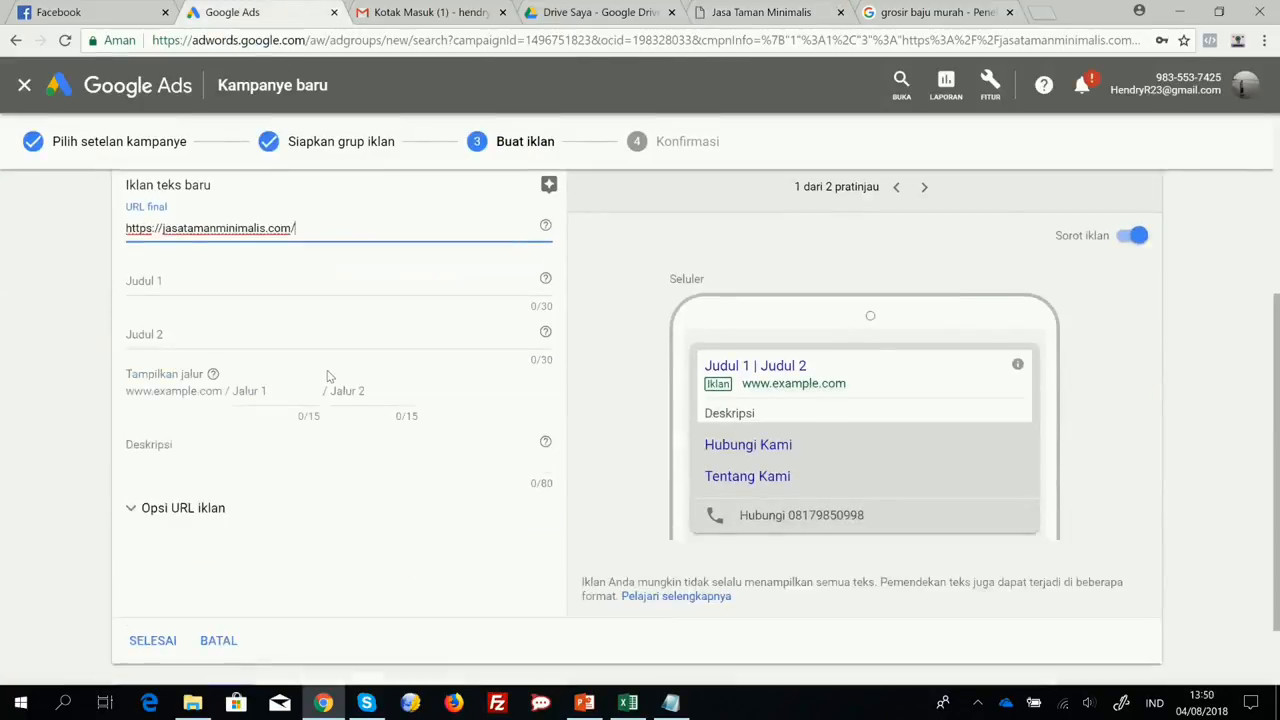
click(207, 279)
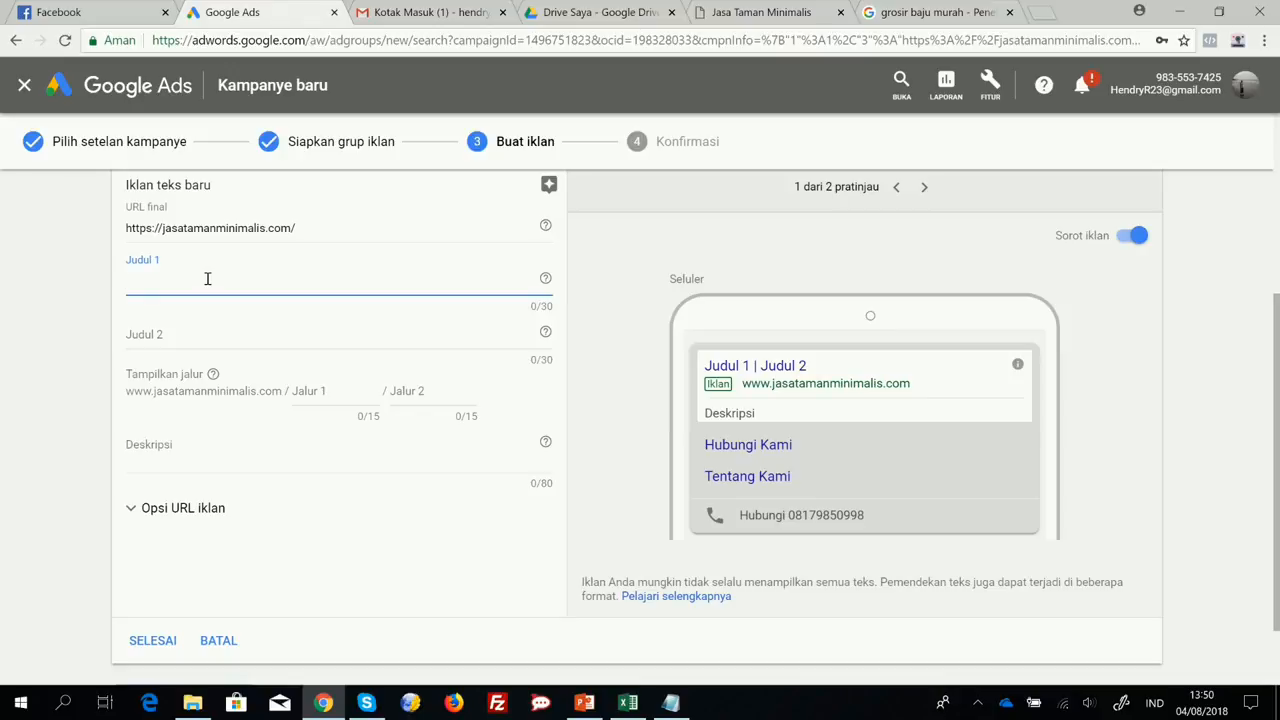
text(Tukan)
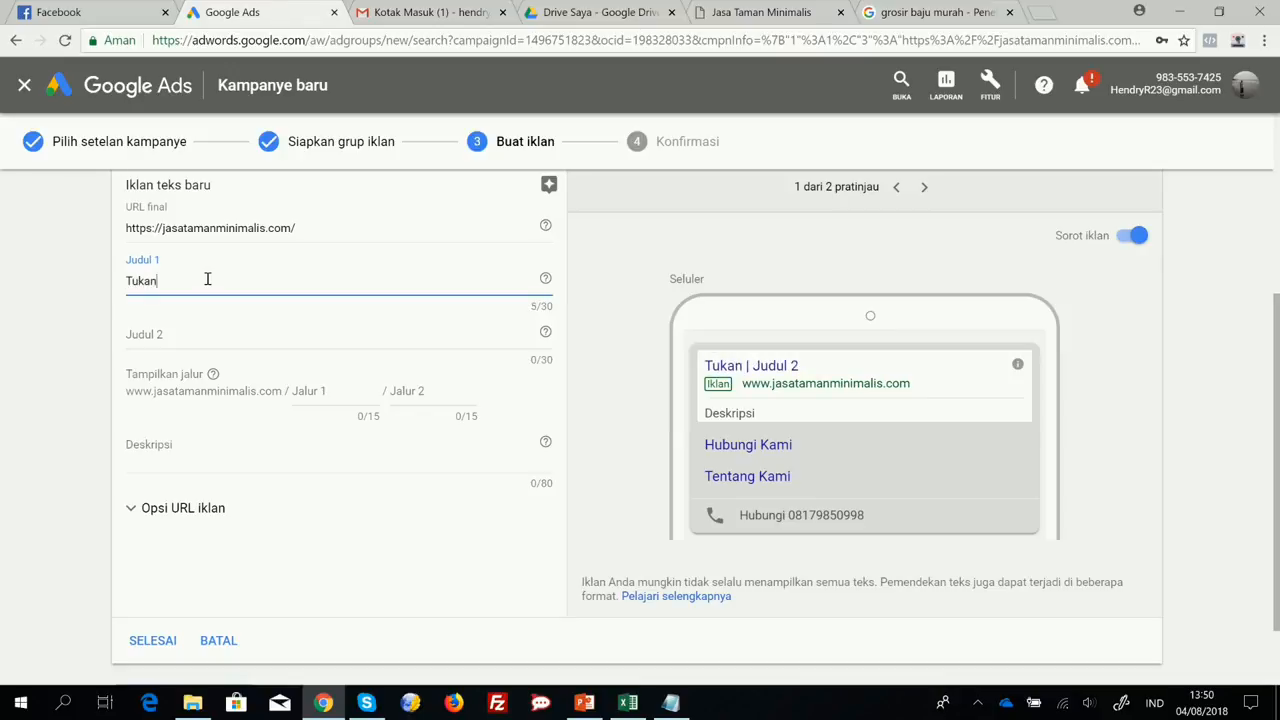
text(g Taman Murah)
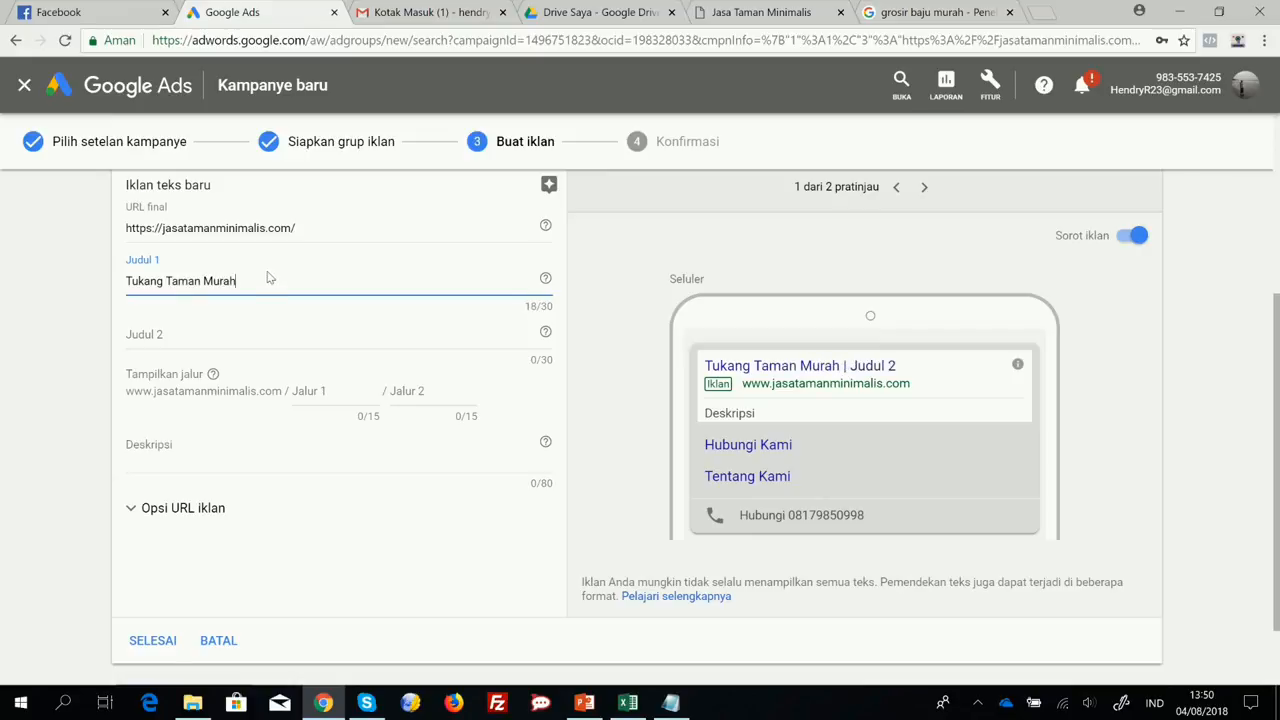
click(176, 336)
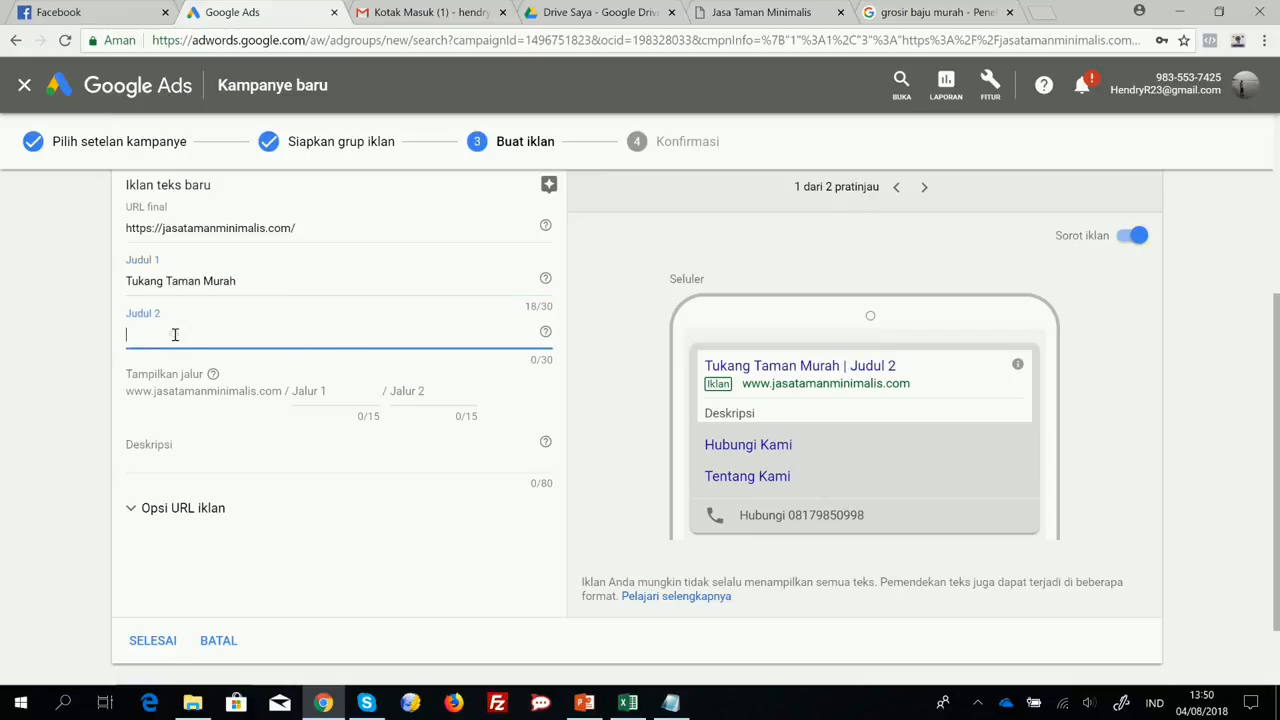
text(Jasa Pembuata)
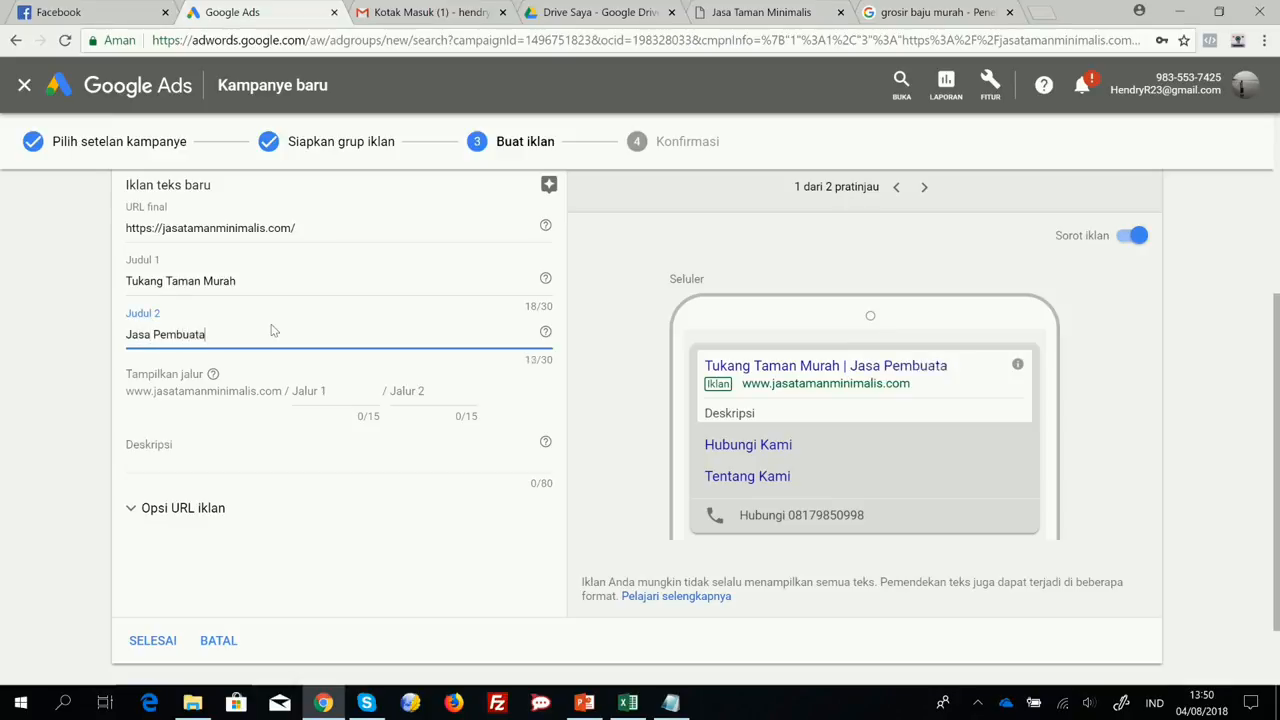
text(n Taman)
Write the ad description "Punya halaman rumah kosong ? Dijadikan taman saja. Segera Hubungi Kami !" and review the mobile preview.
click(182, 453)
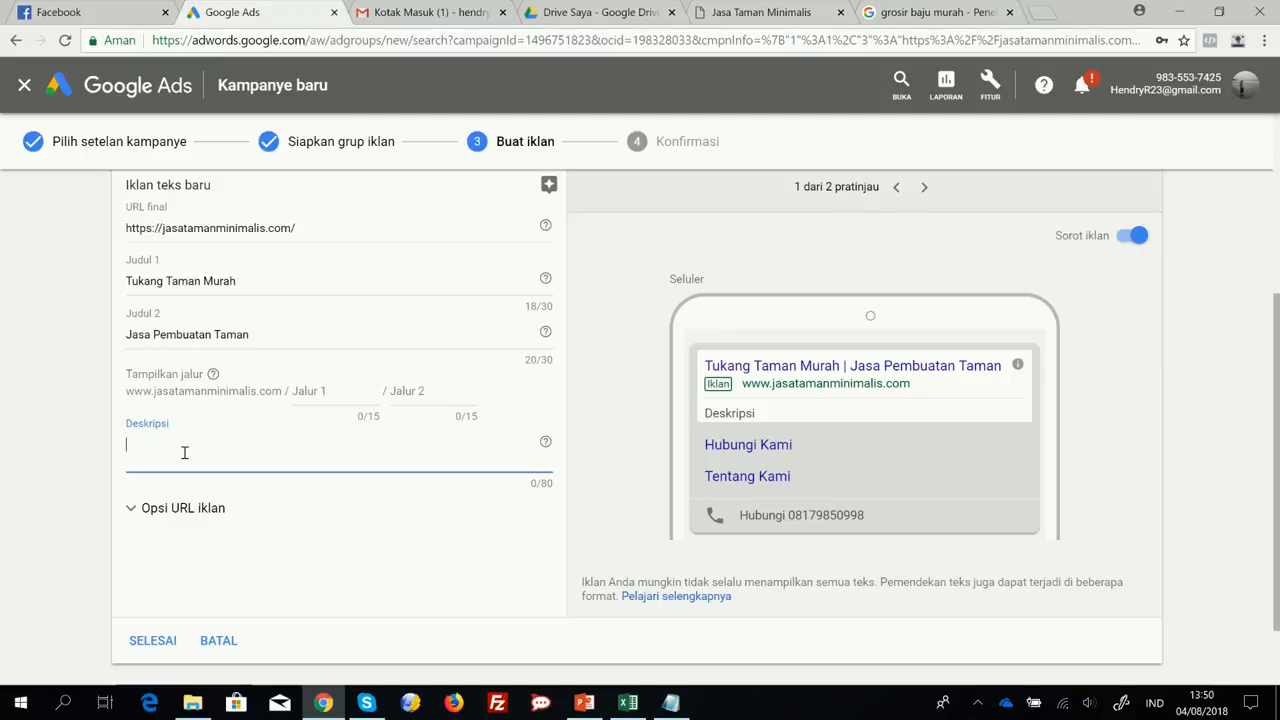
text(Punya halaman rumah)
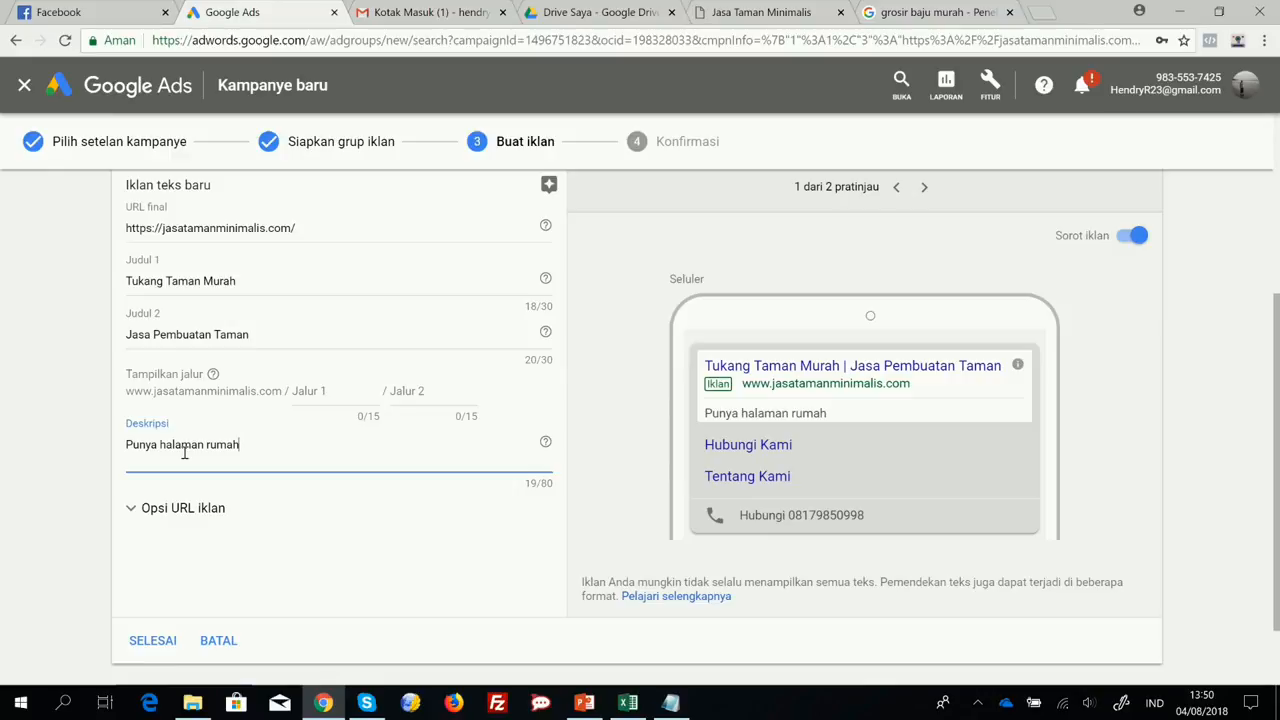
text( kosong ?)
text(Dijadikan ta)
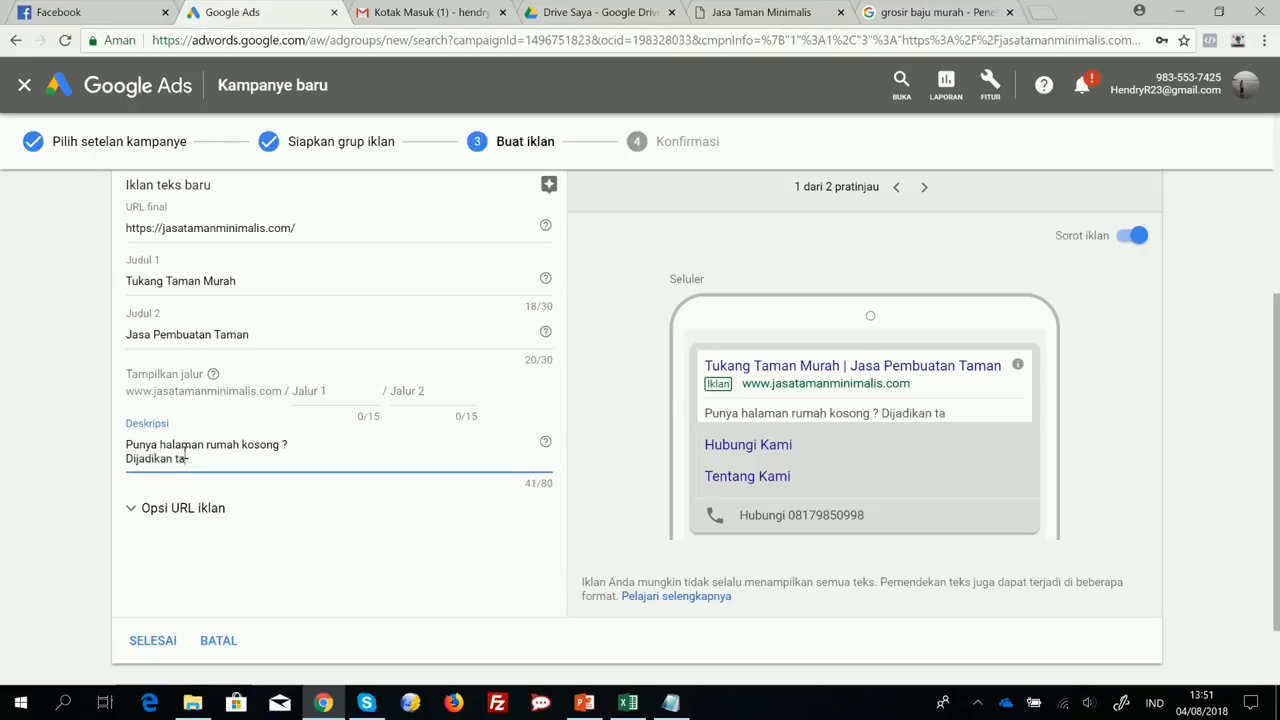
text(man saja. Seger)
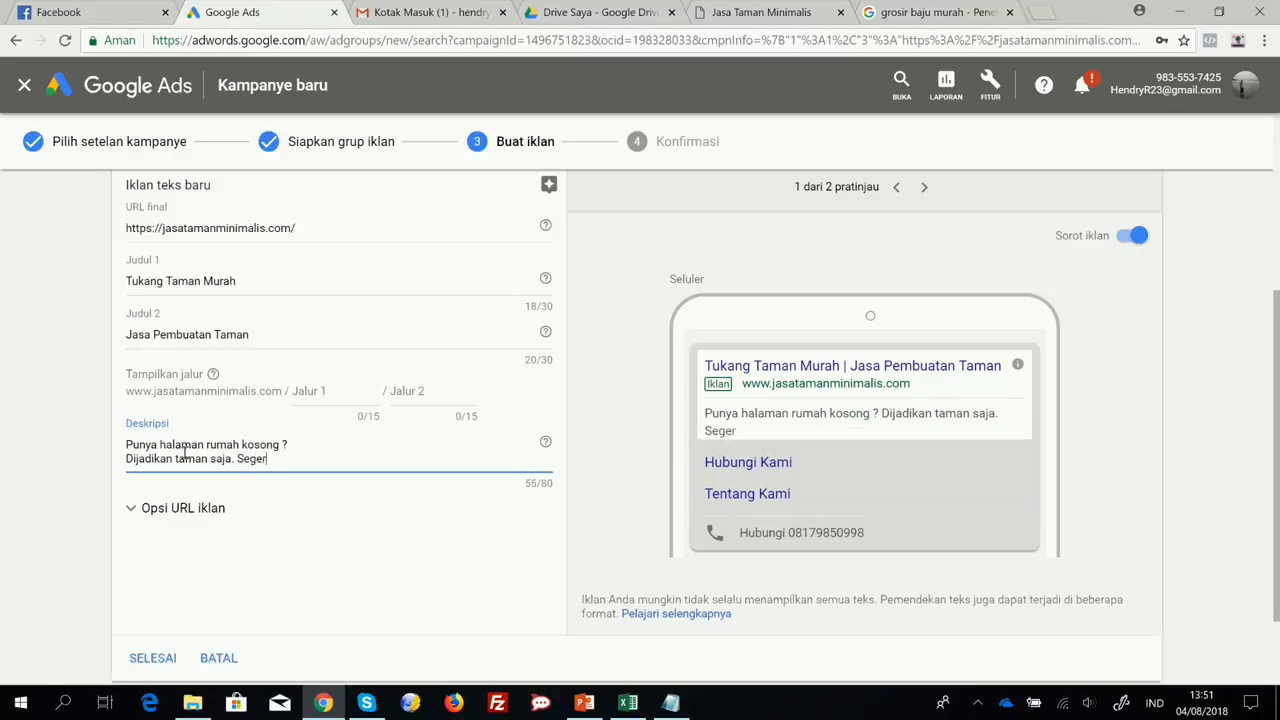
text(a Hubungi Kami !)
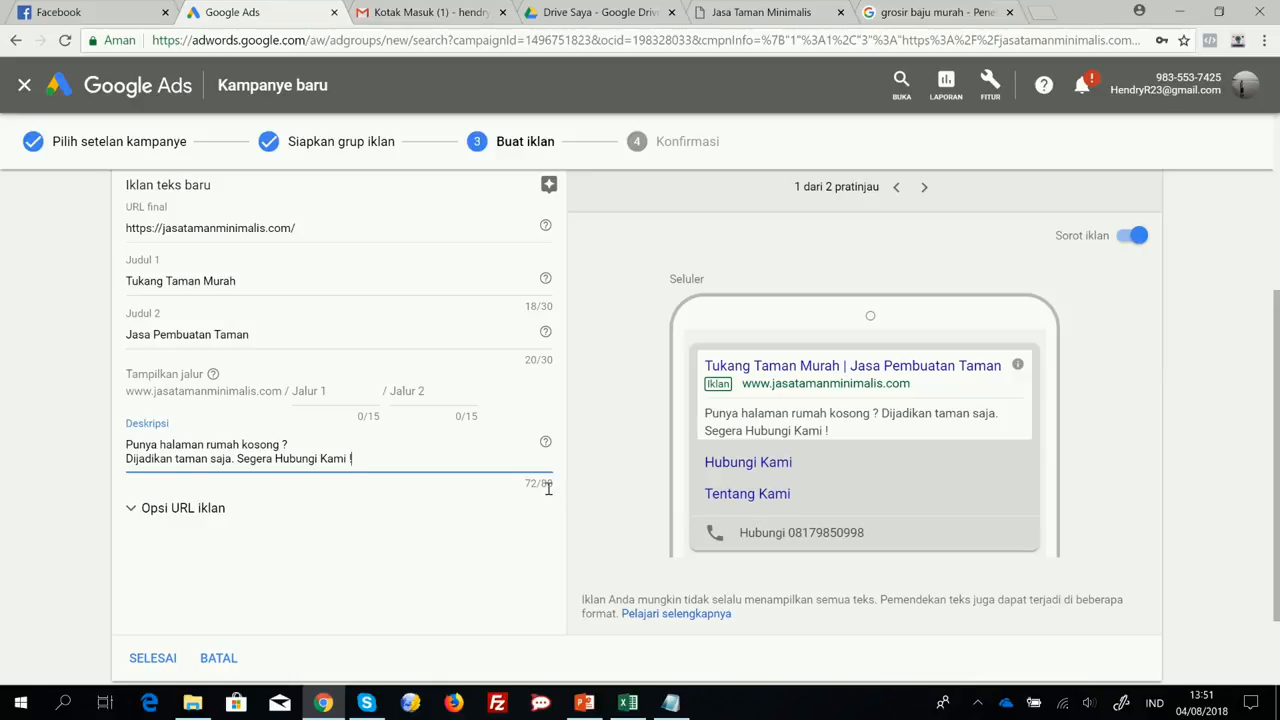
scroll(450, 488, up, 2)
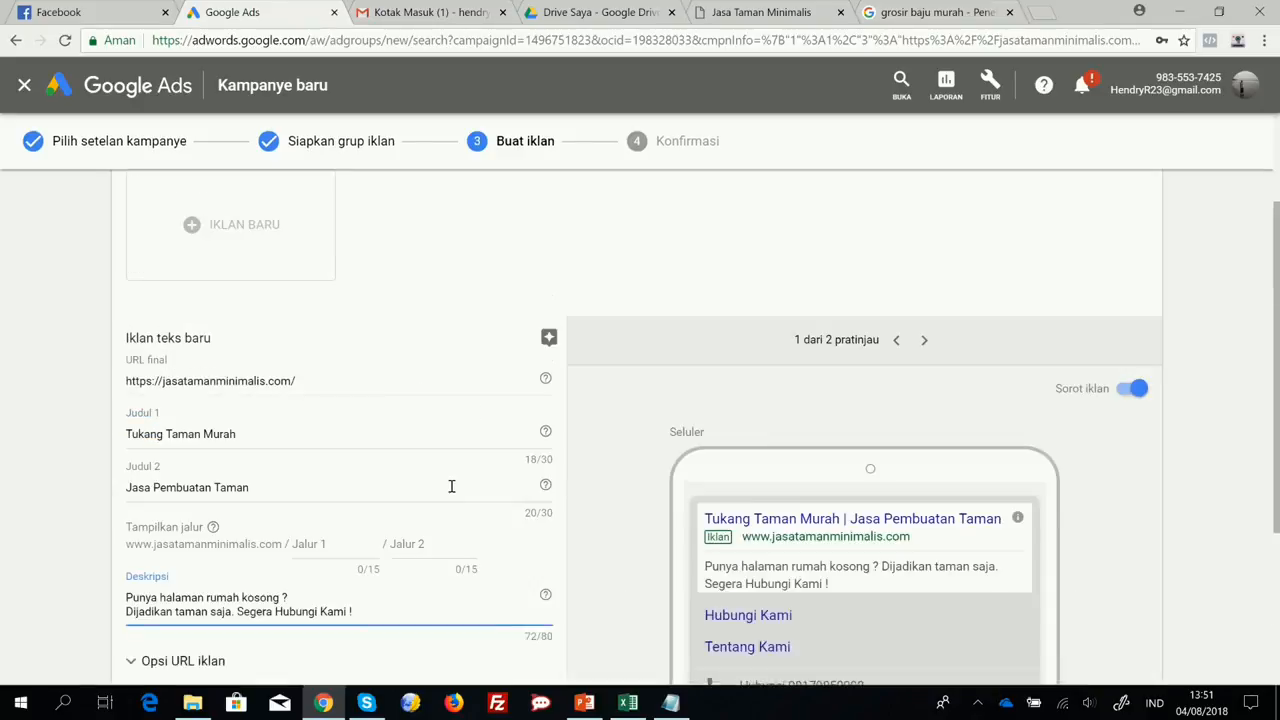
scroll(455, 486, down, 2)
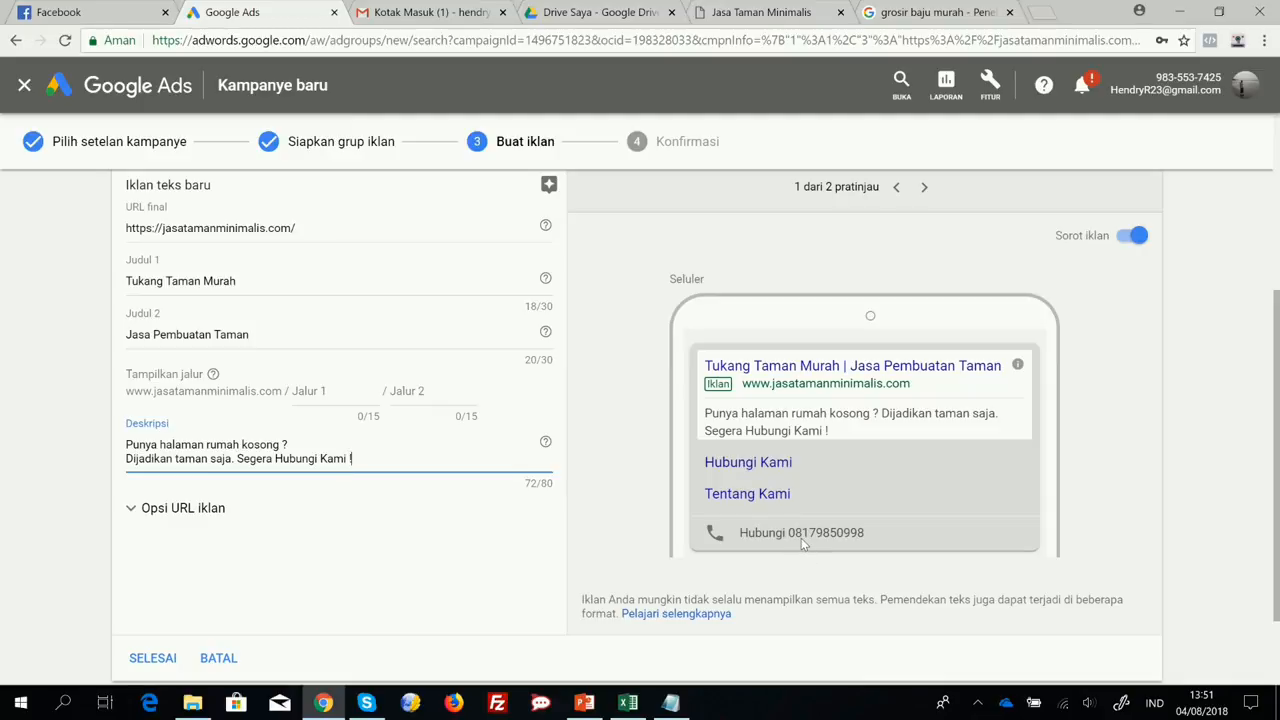
Check the ad's desktop and mobile previews, and save the ad to continue to the campaign confirmation.
click(924, 187)
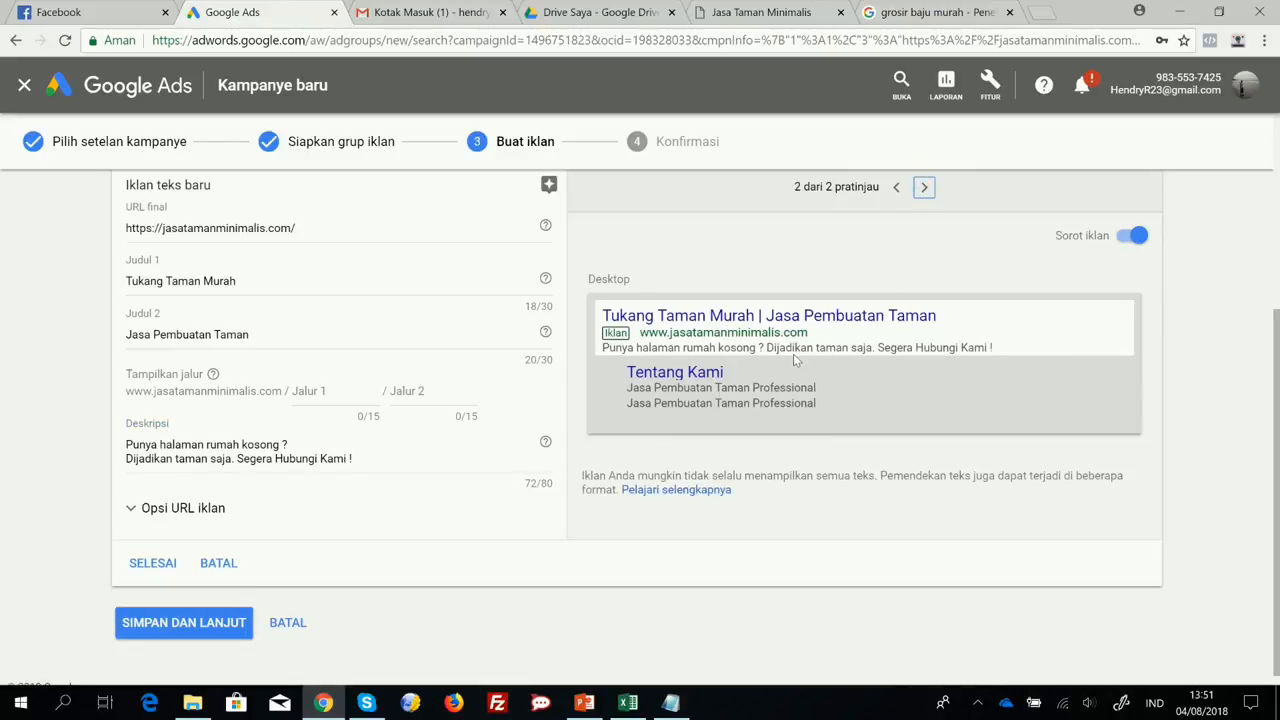
click(896, 187)
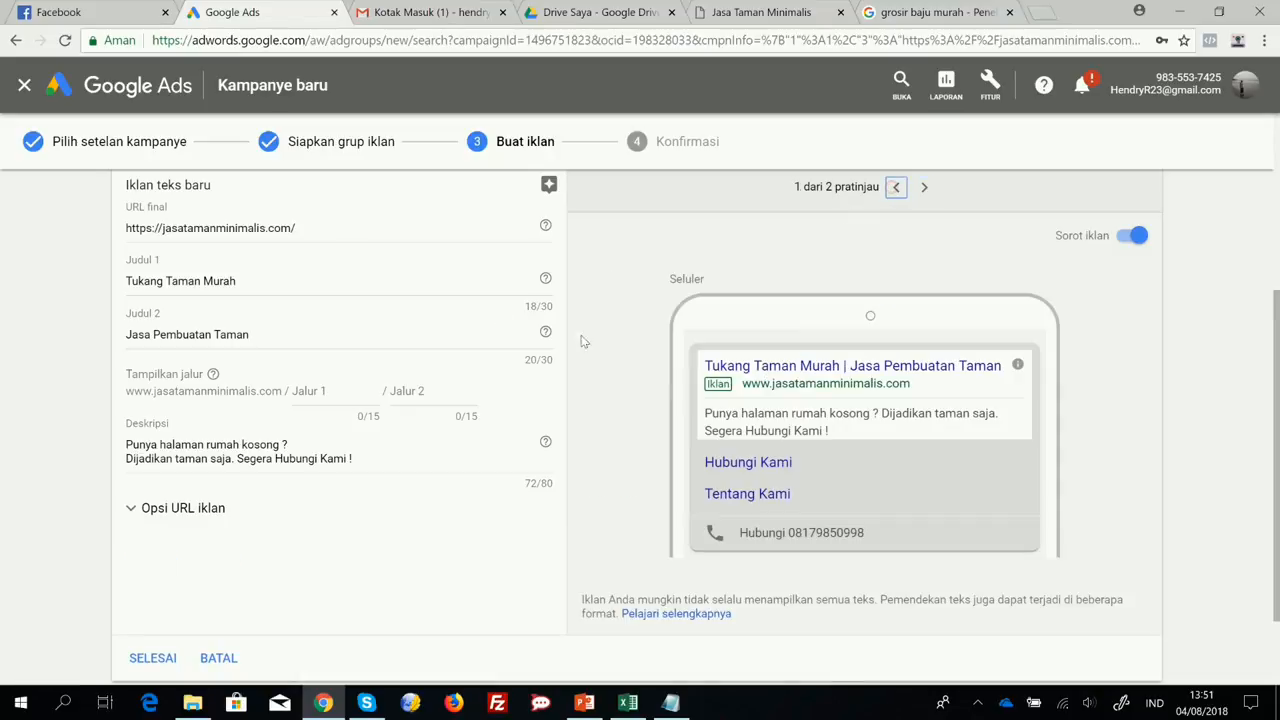
scroll(212, 522, down, 2)
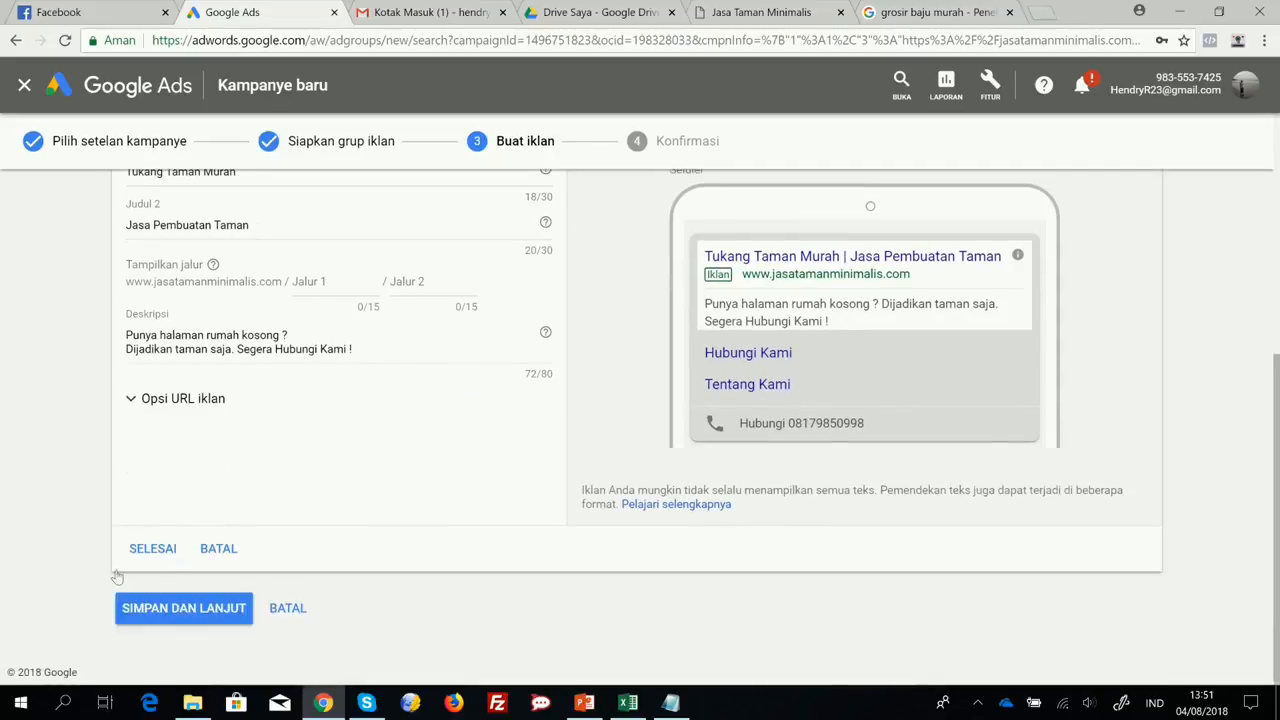
click(180, 616)
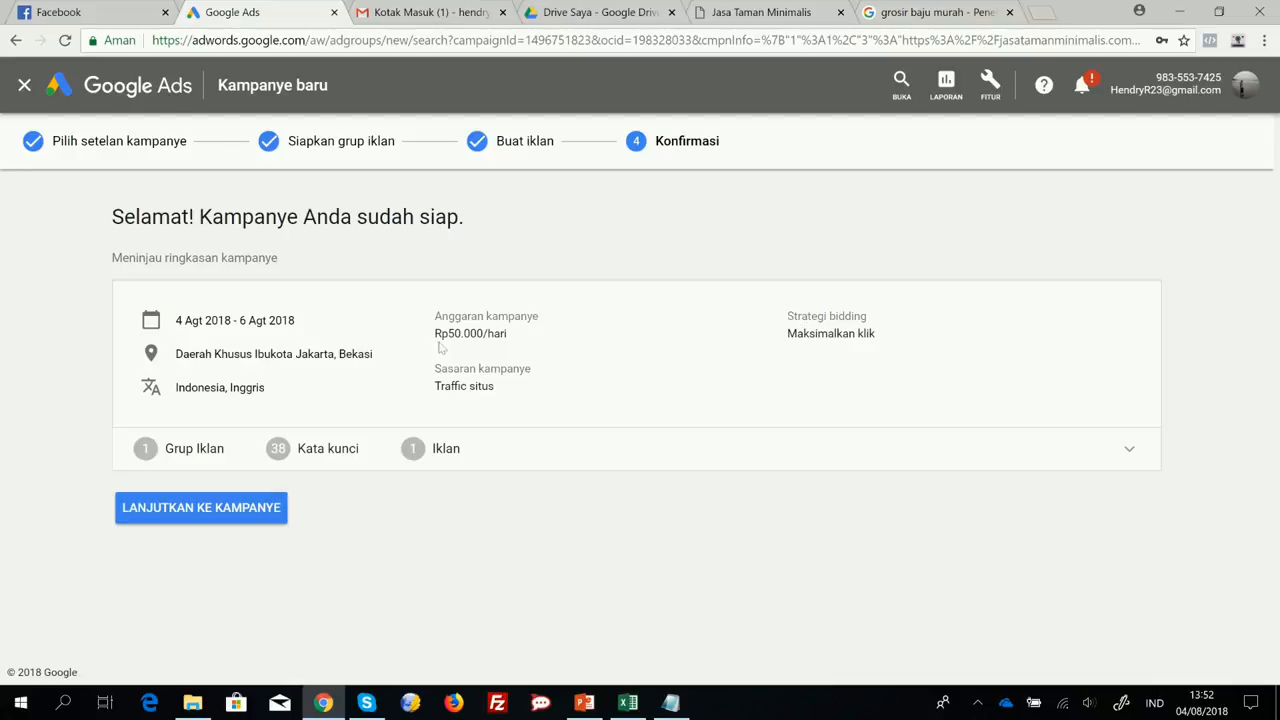
Review the ad group, keywords and ad in the campaign summary, and continue to the campaign.
click(312, 452)
scroll(343, 415, down, 2)
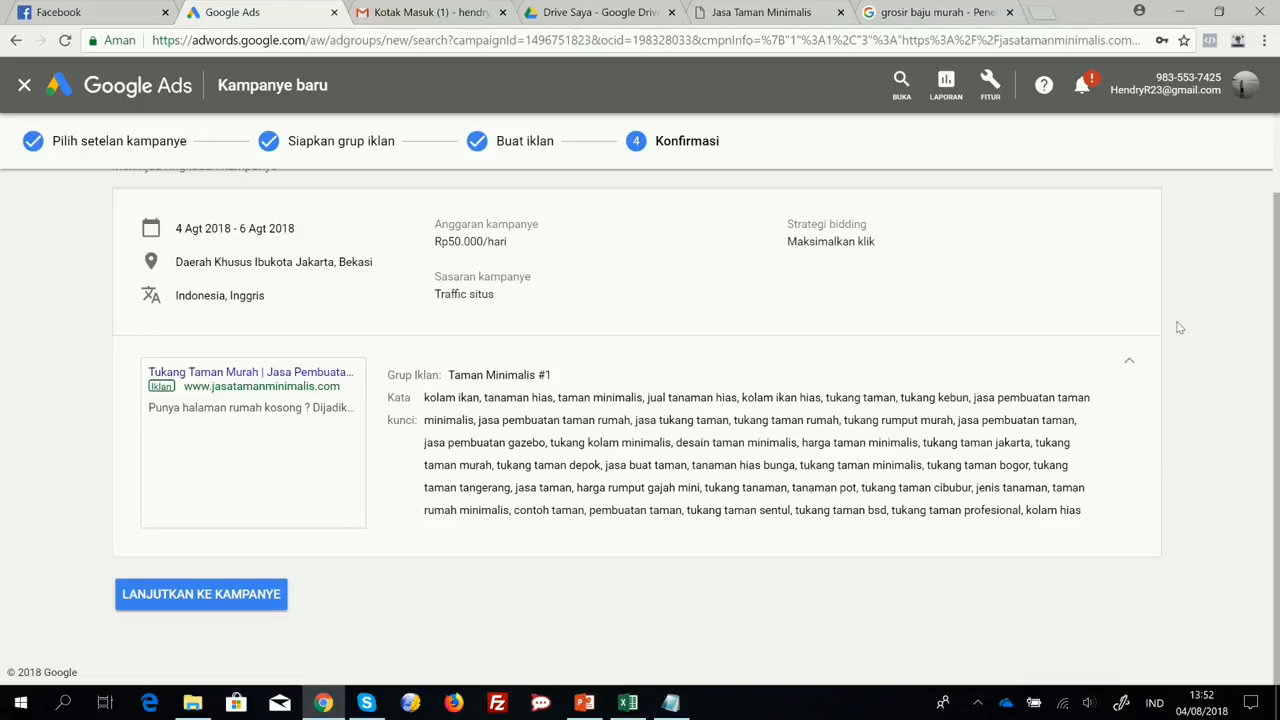
click(1129, 368)
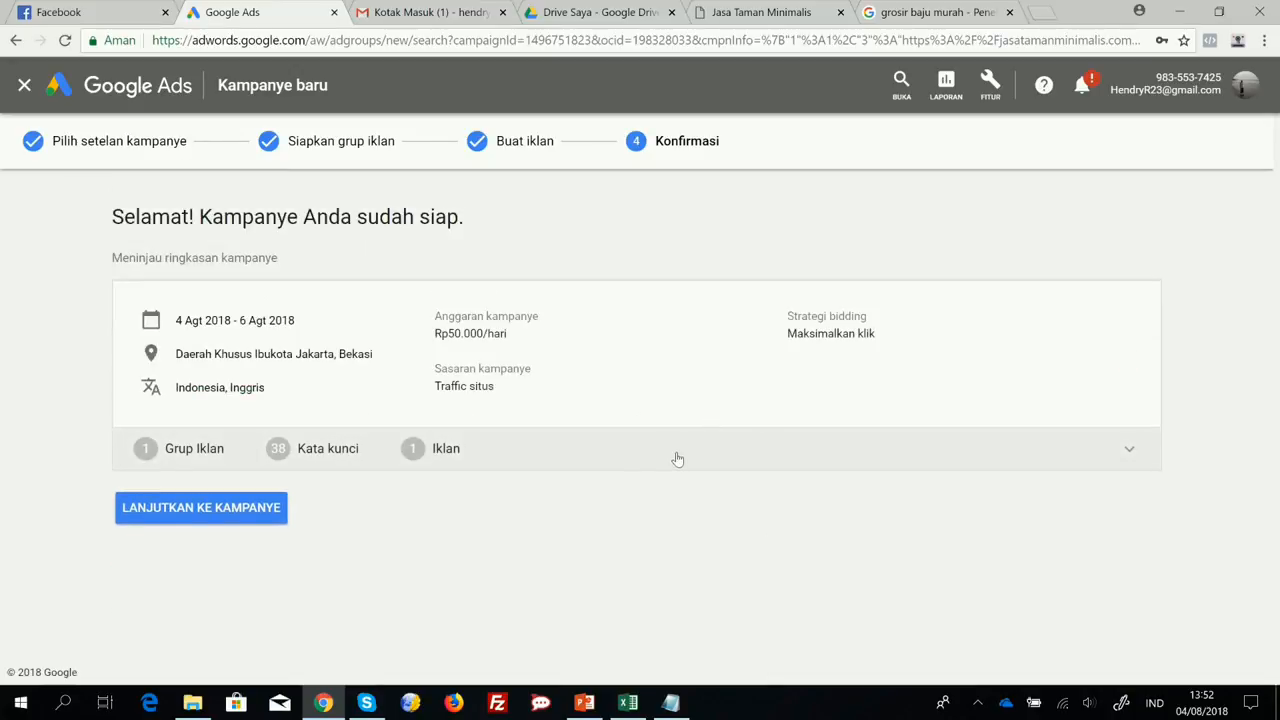
click(190, 517)
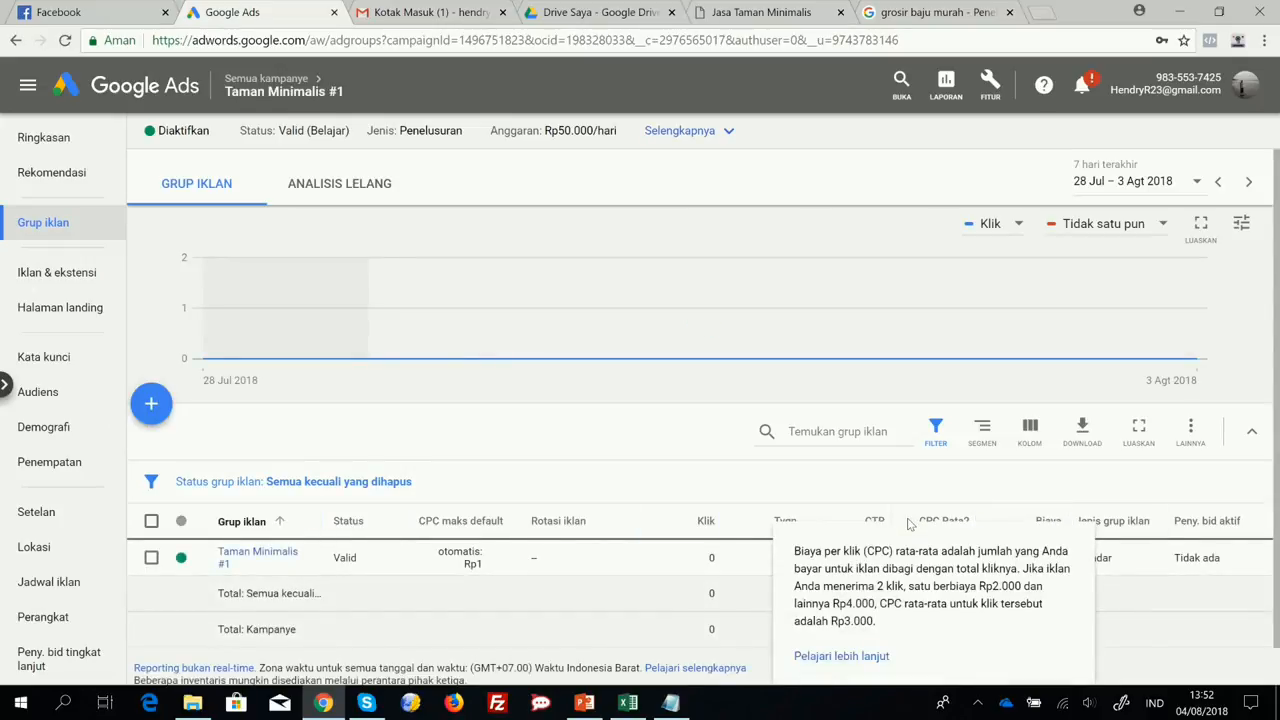
scroll(600, 515, down, 1)
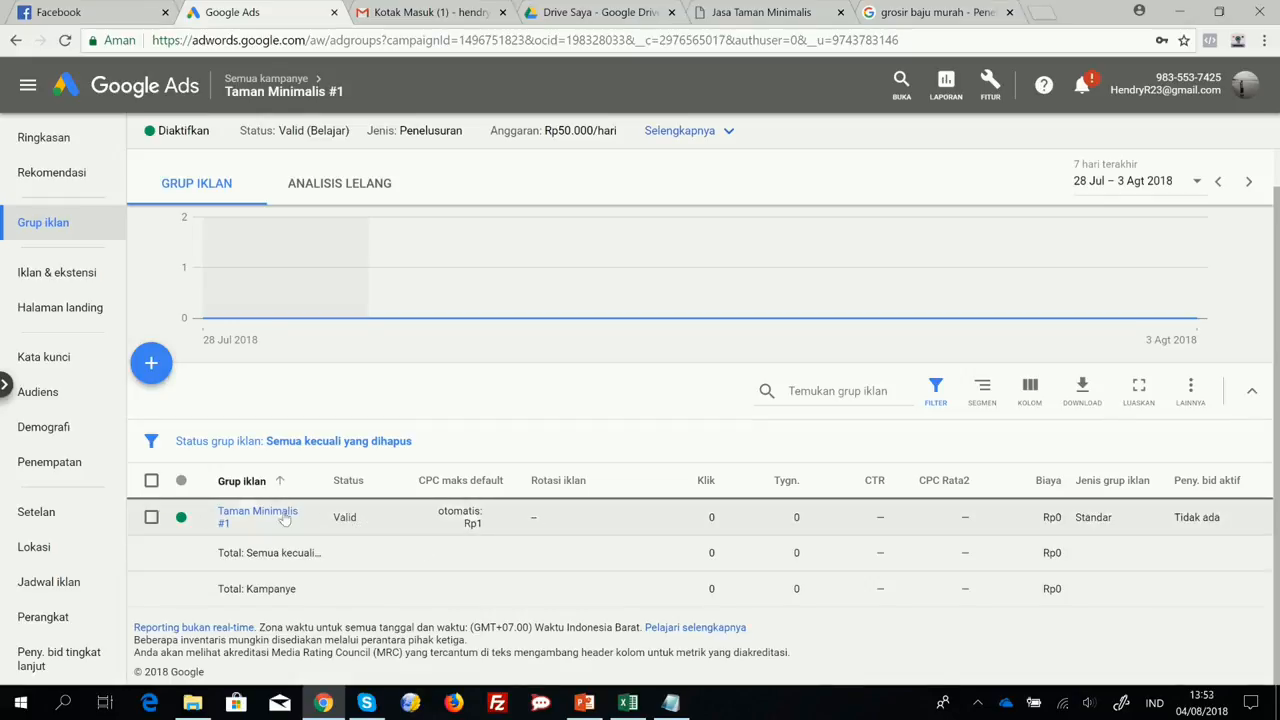
click(151, 517)
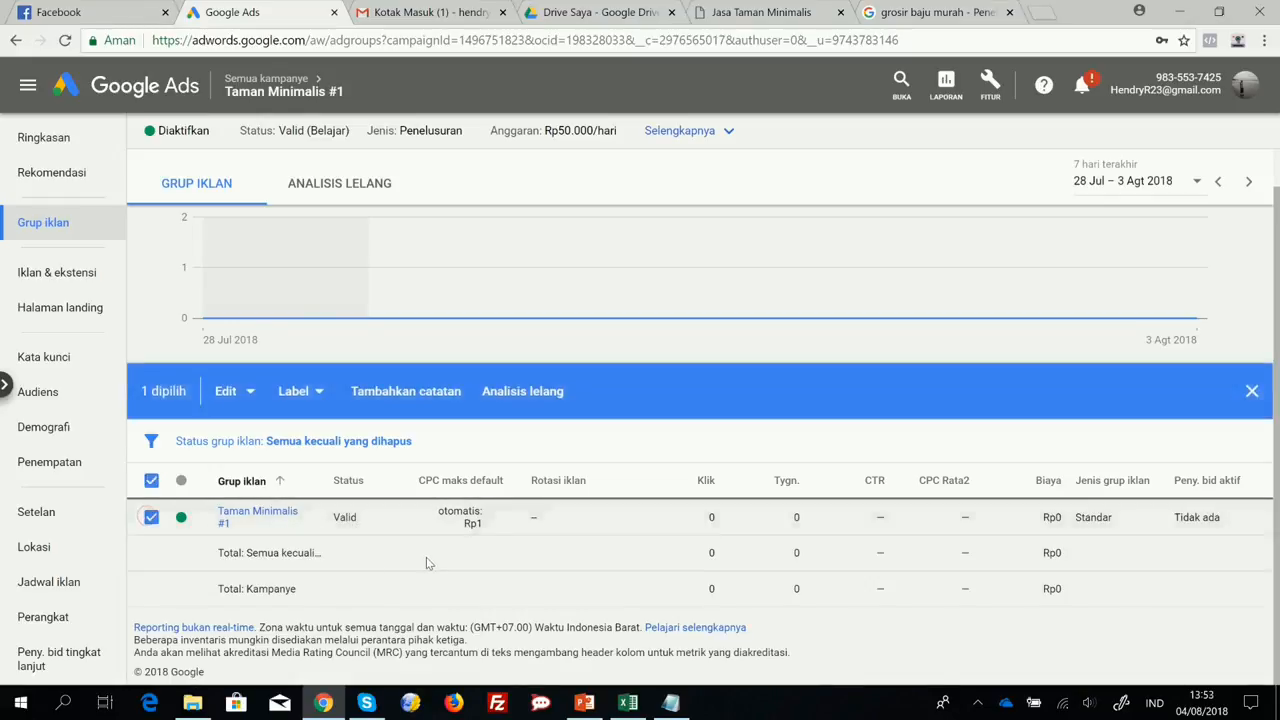
click(151, 517)
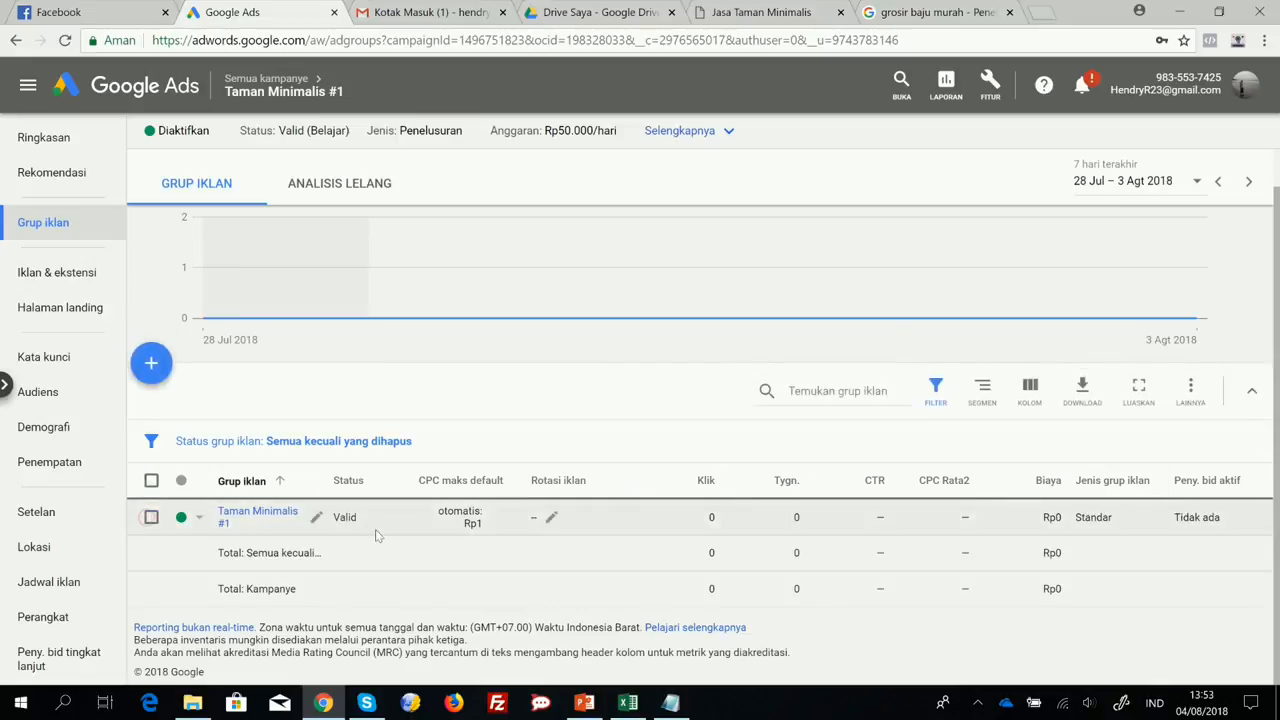
click(151, 517)
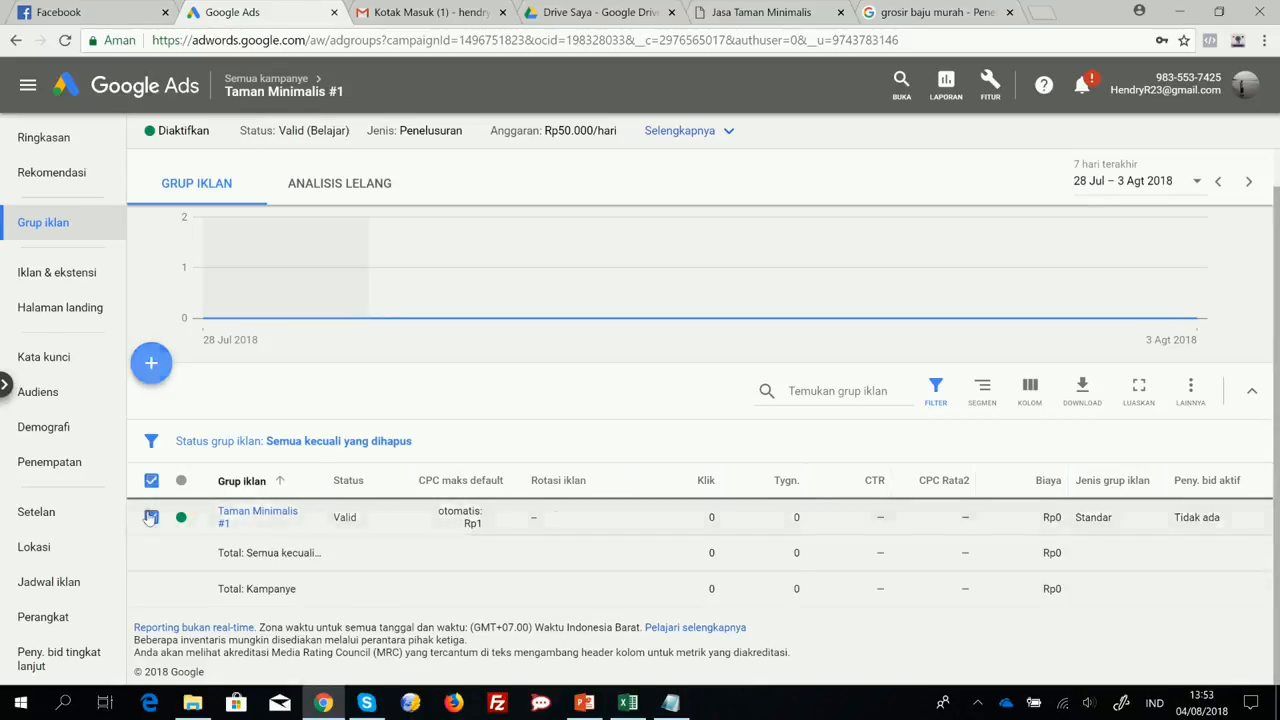
click(316, 517)
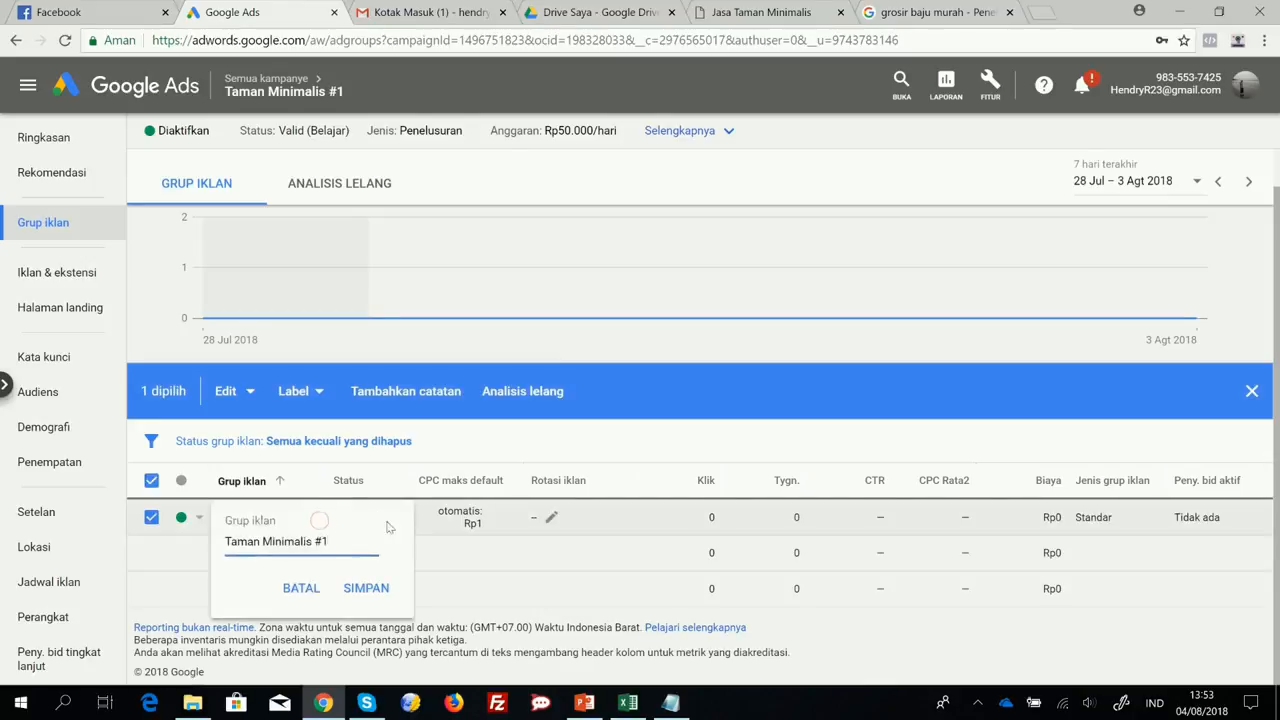
click(301, 588)
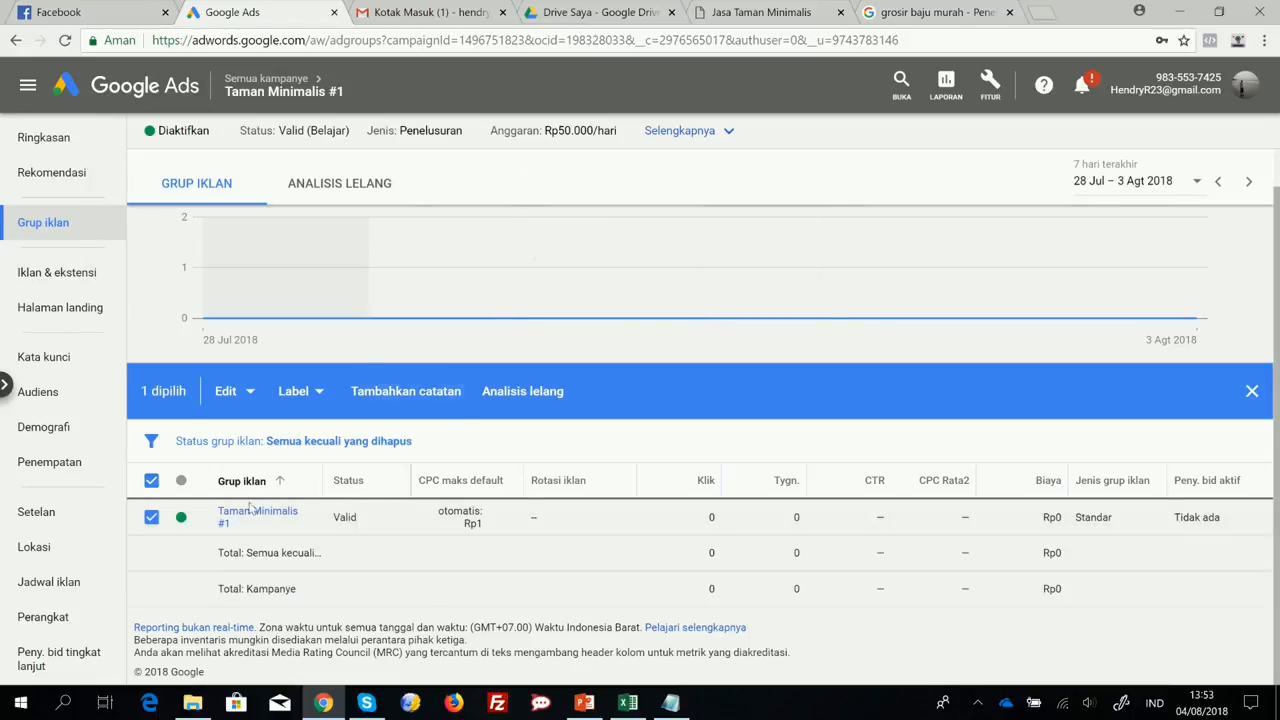
click(151, 517)
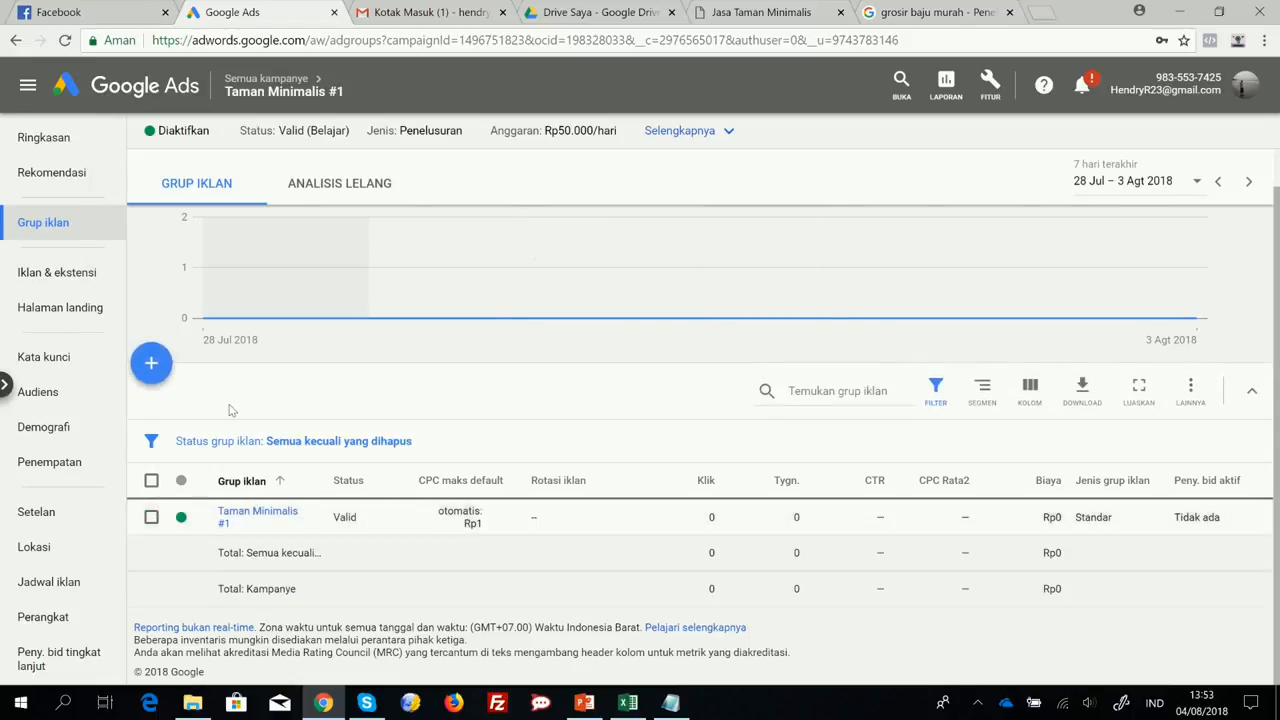